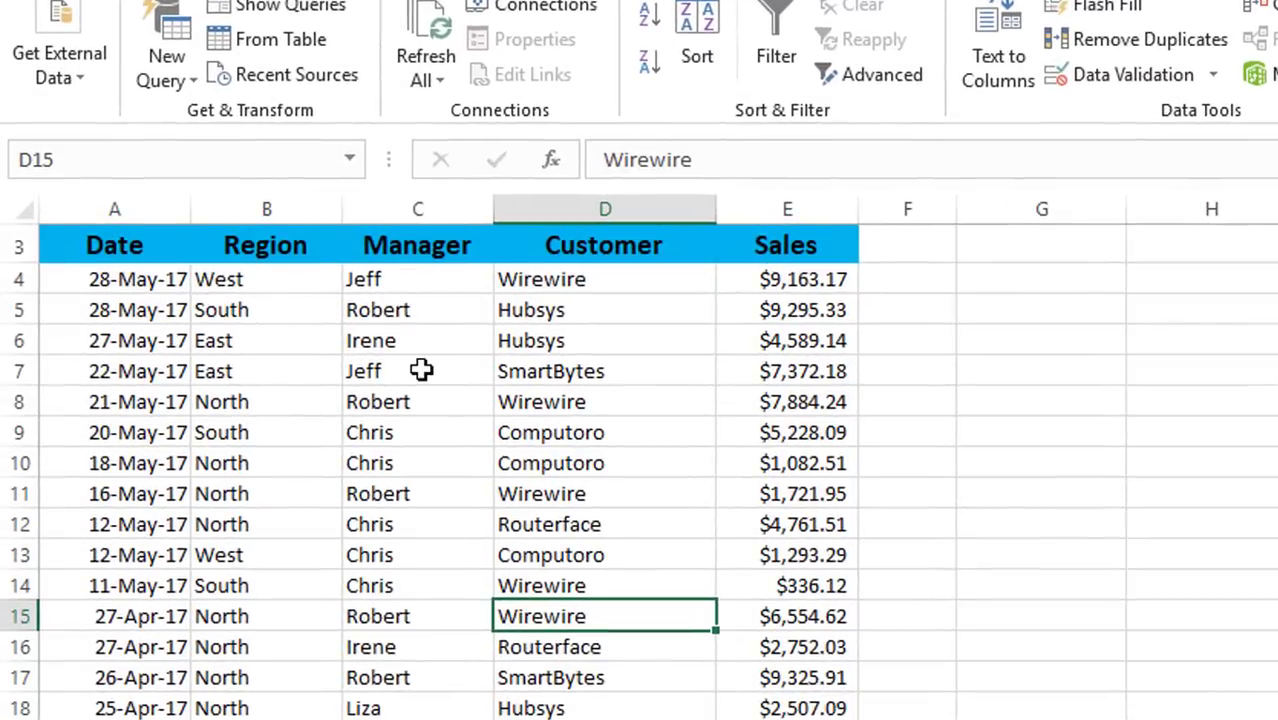
Filter the table to manager Jeff and region West, then clear all filters
click(416, 371)
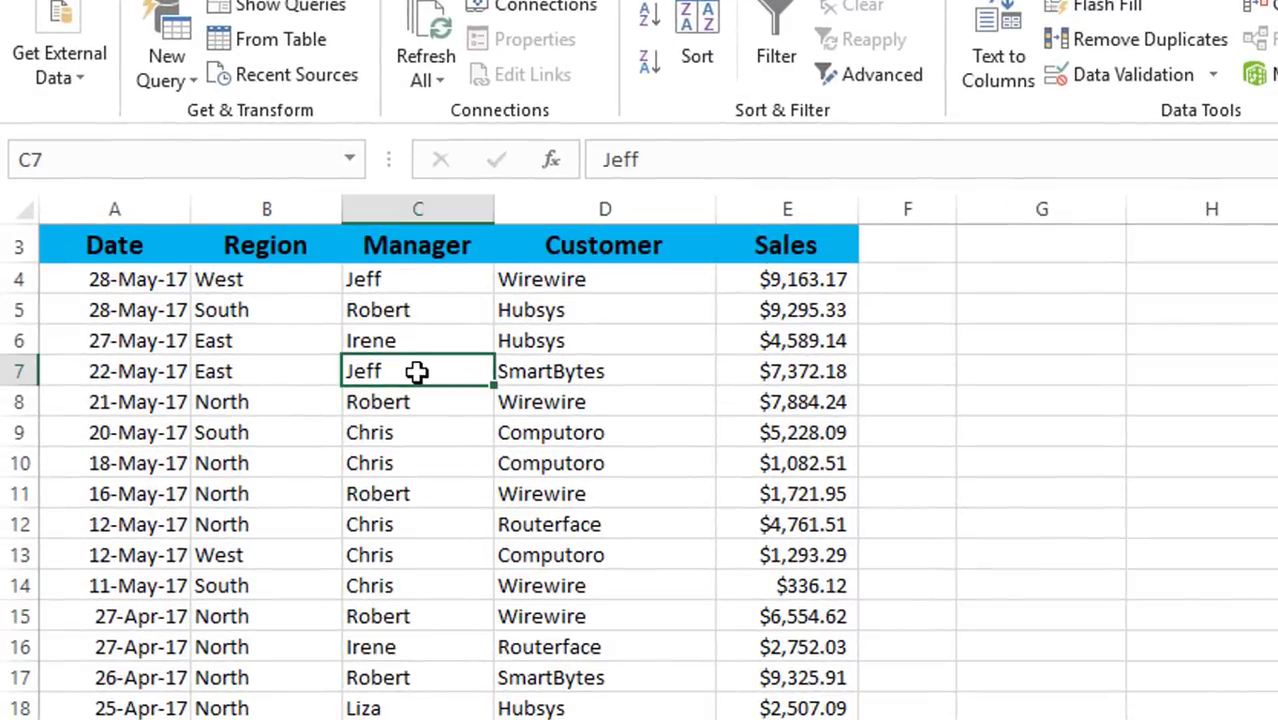
key(alt+1)
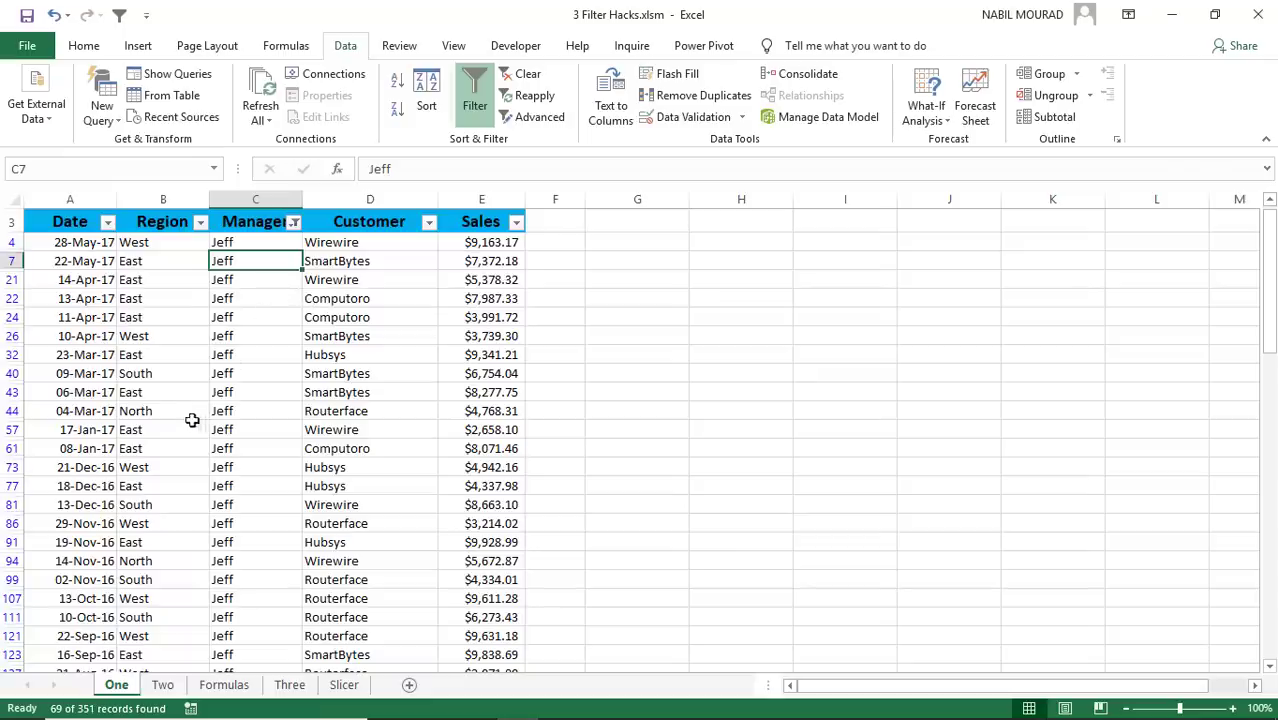
click(157, 336)
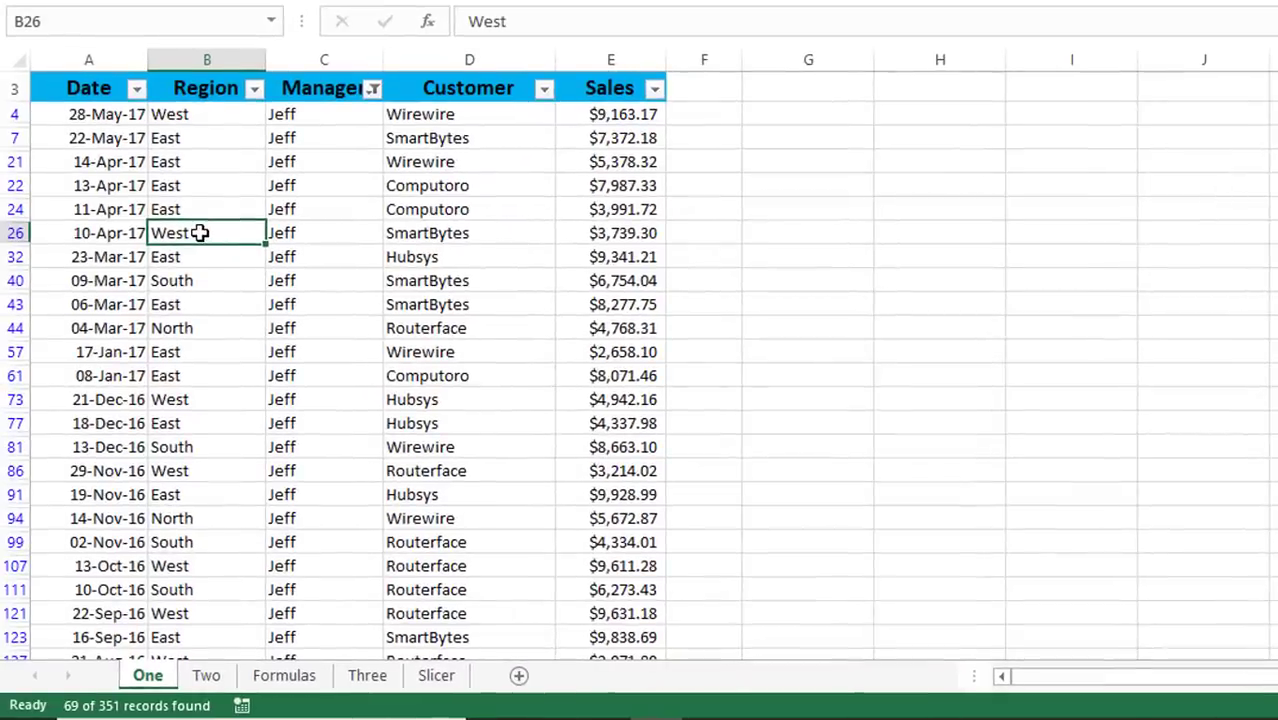
key(alt+1)
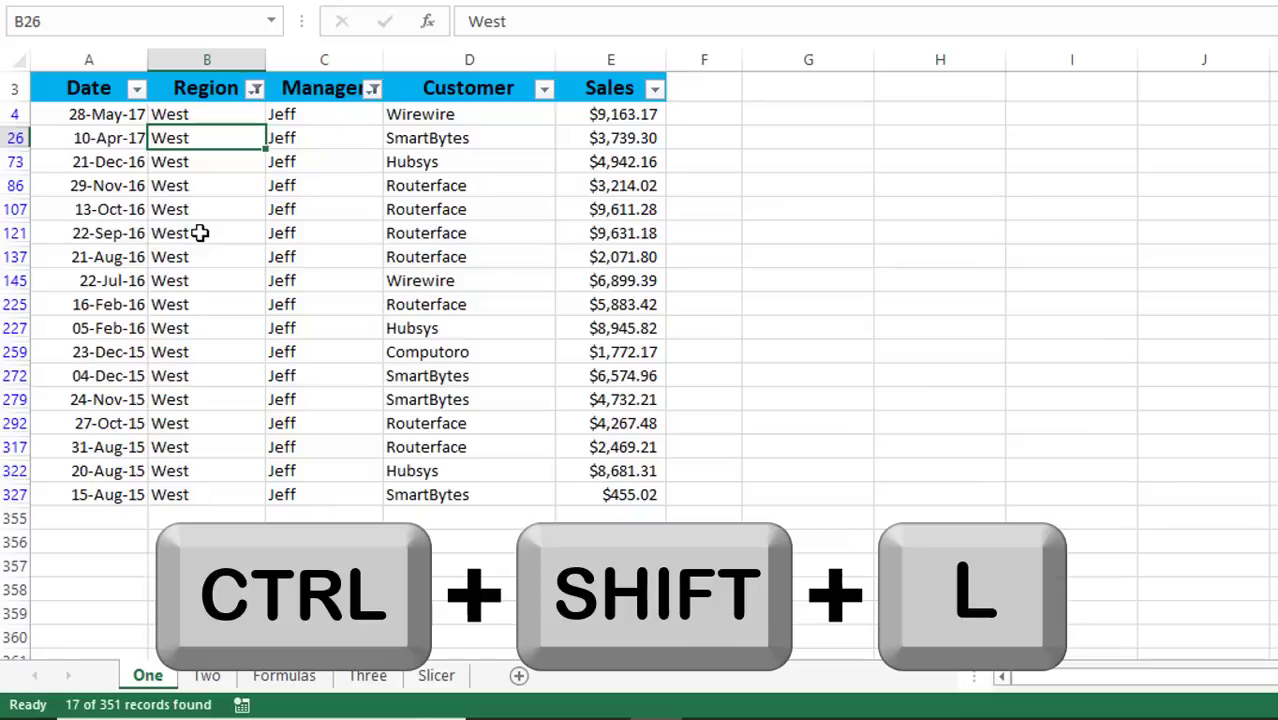
key(ctrl+shift+l)
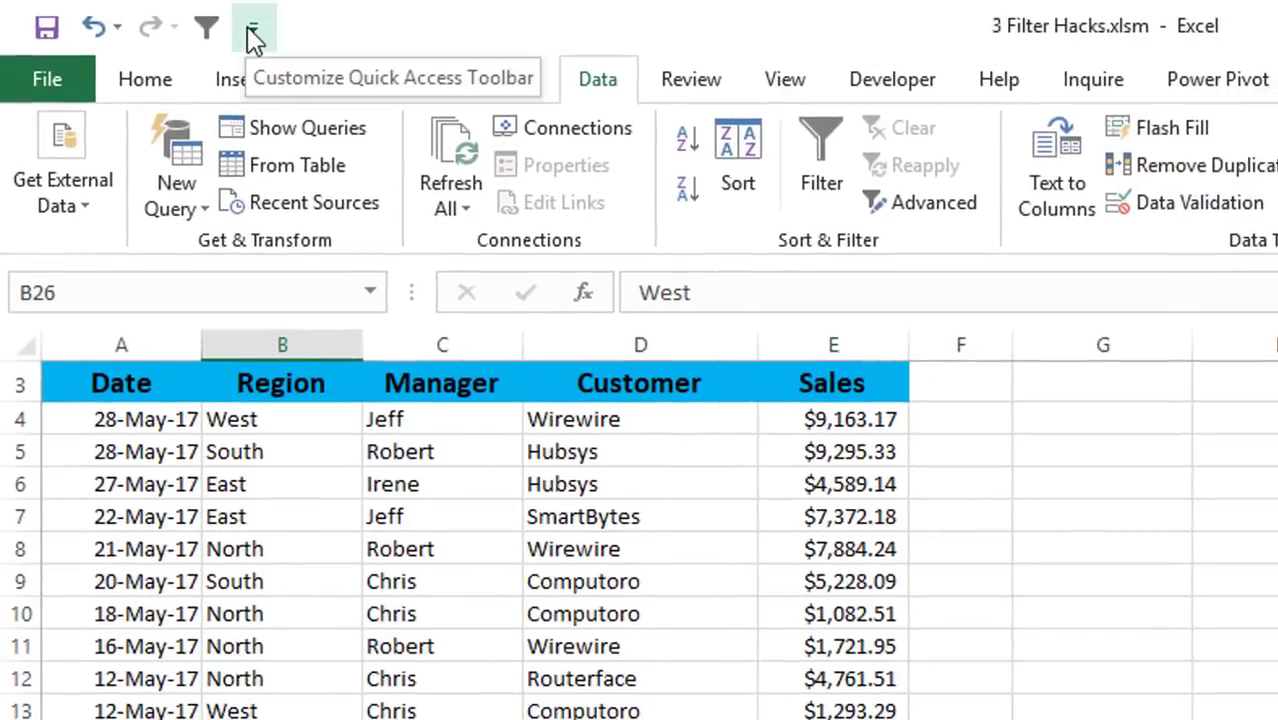
Add AutoFilter from Commands Not in the Ribbon to the Quick Access Toolbar
click(253, 32)
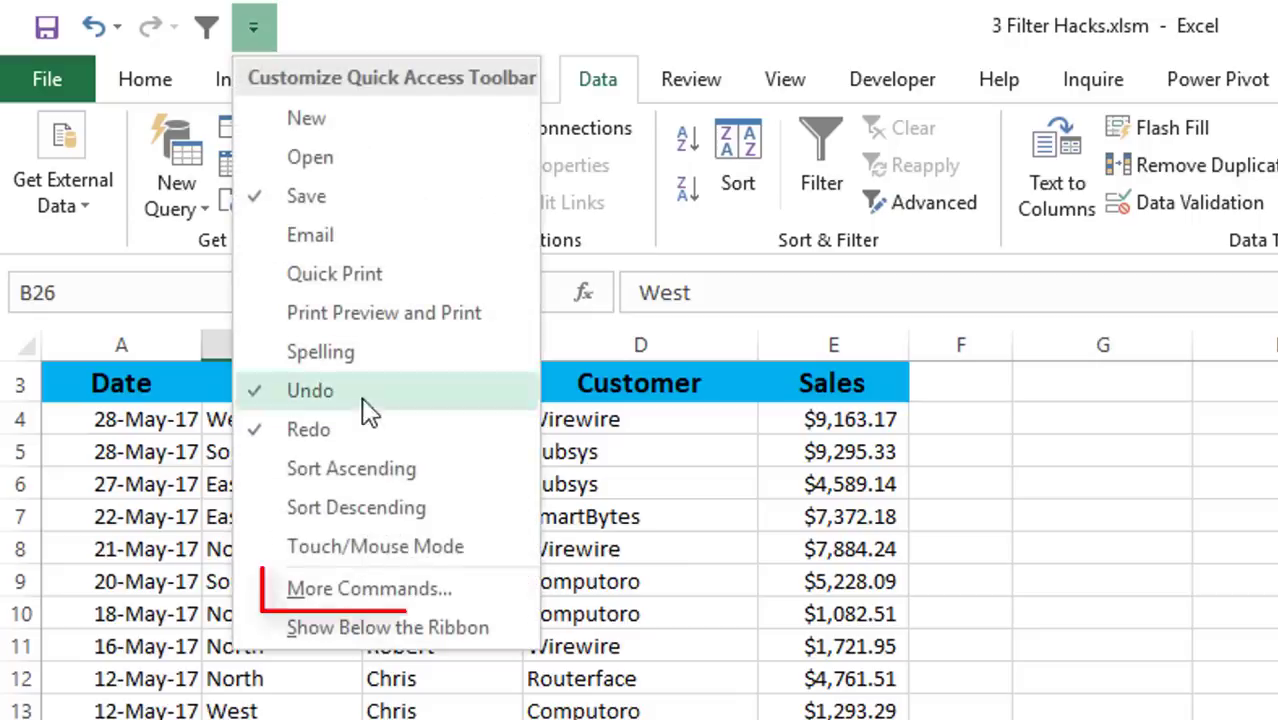
click(369, 588)
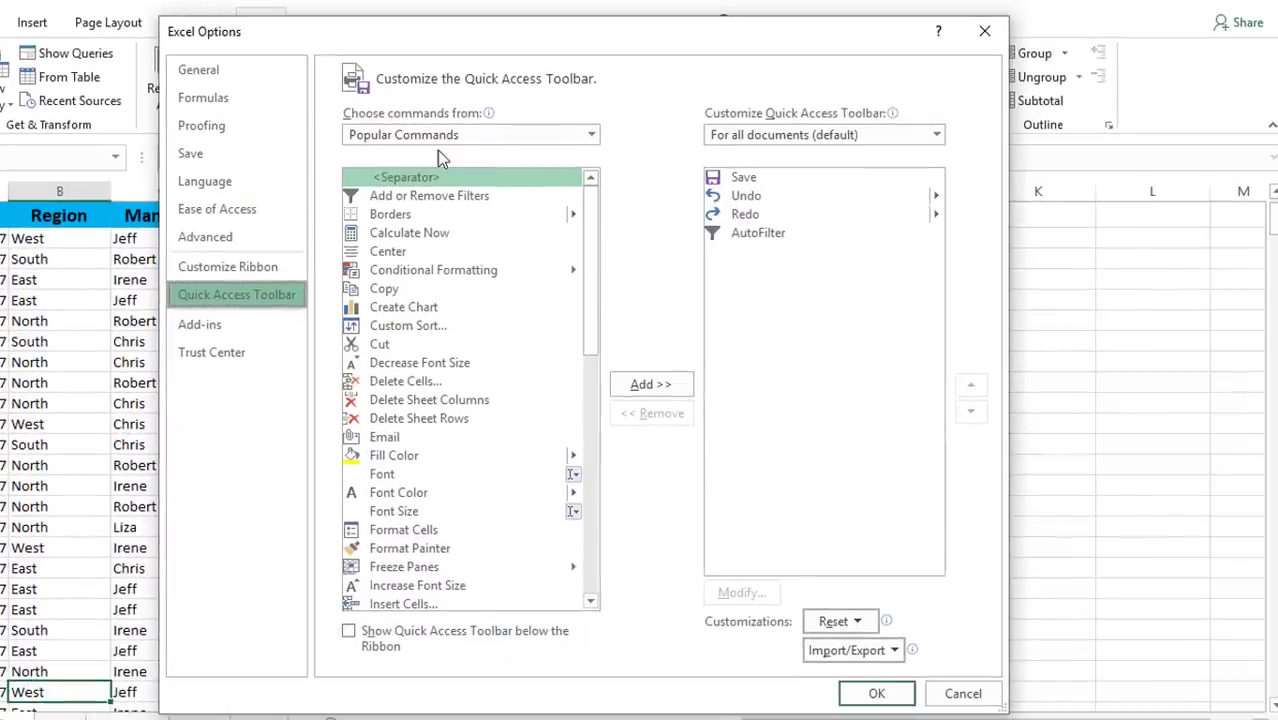
click(591, 140)
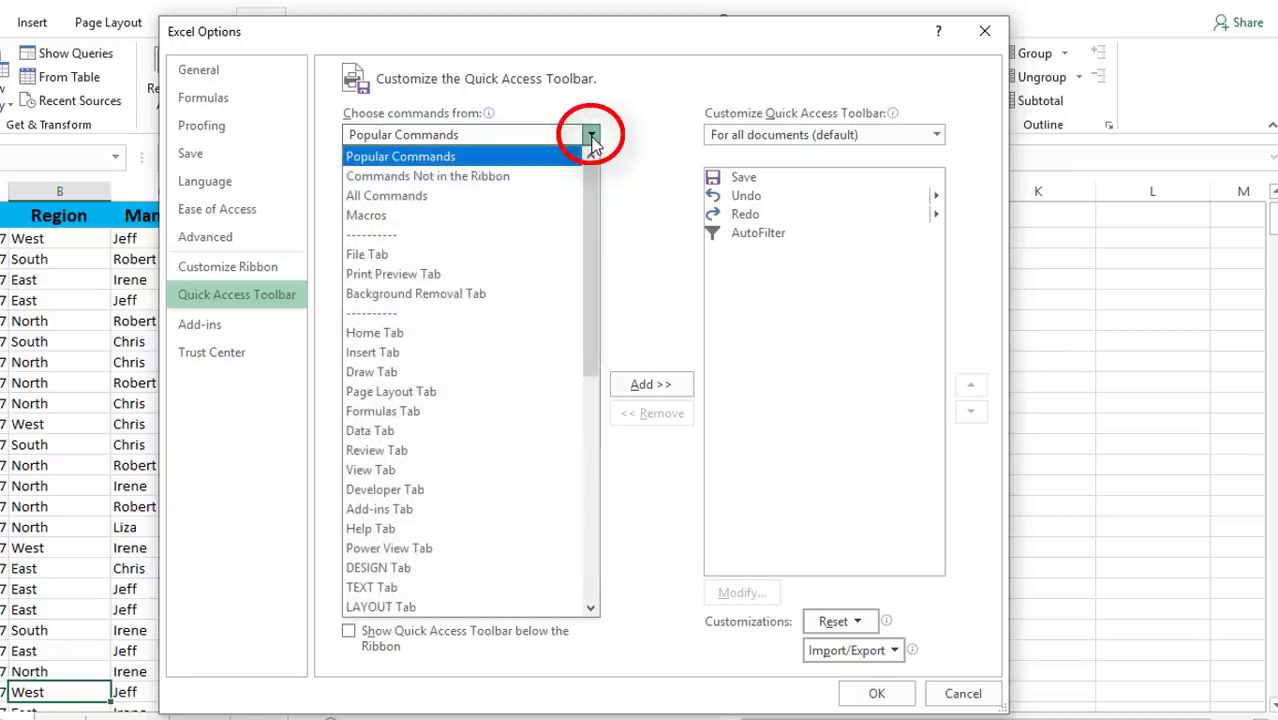
click(410, 178)
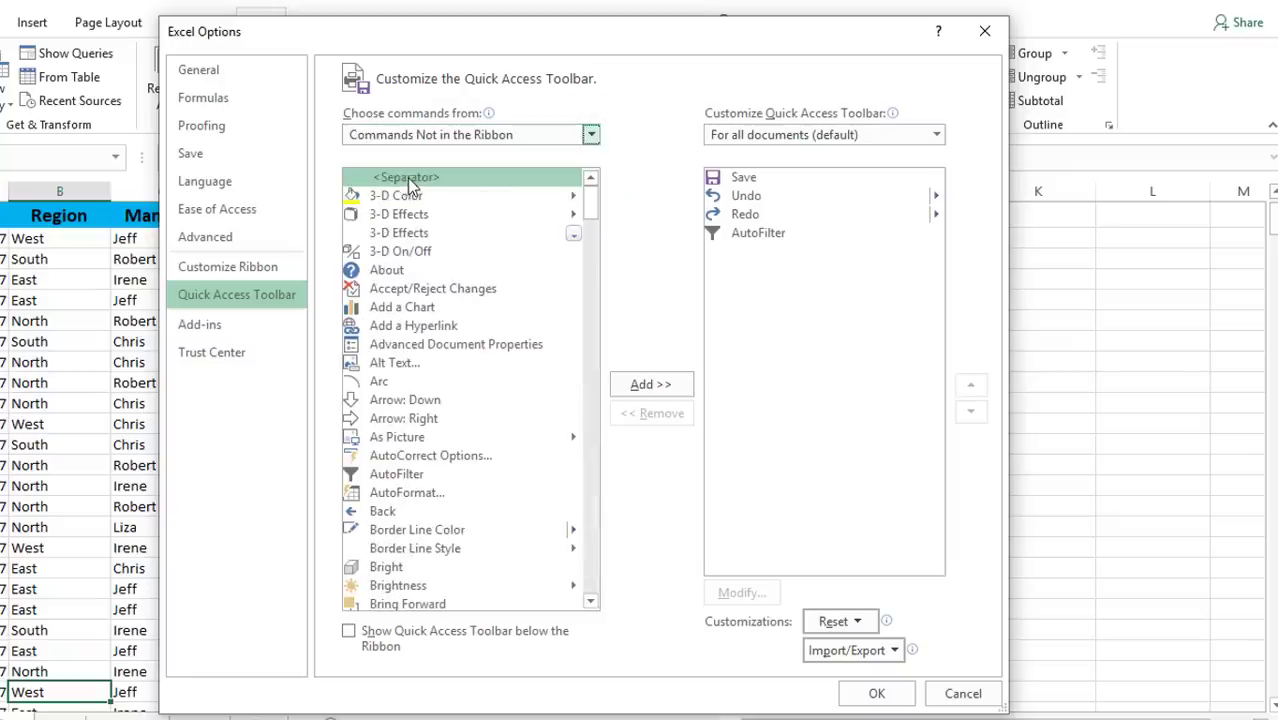
click(389, 480)
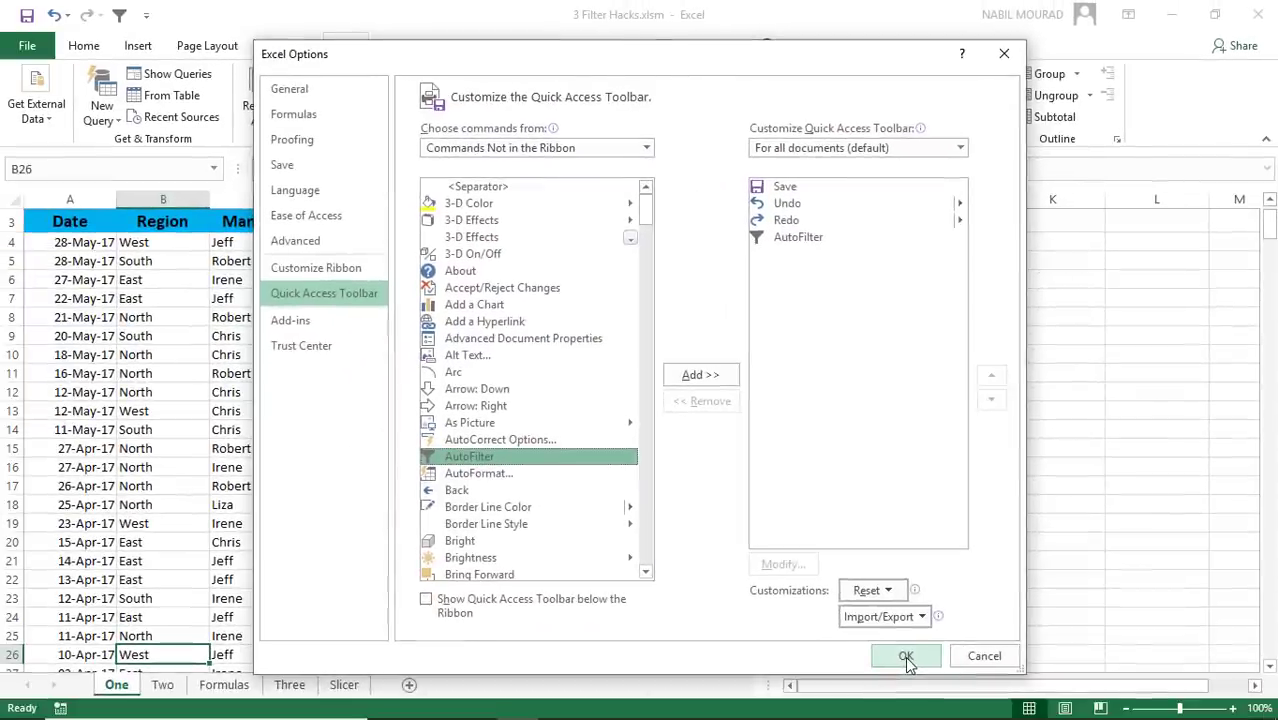
click(904, 654)
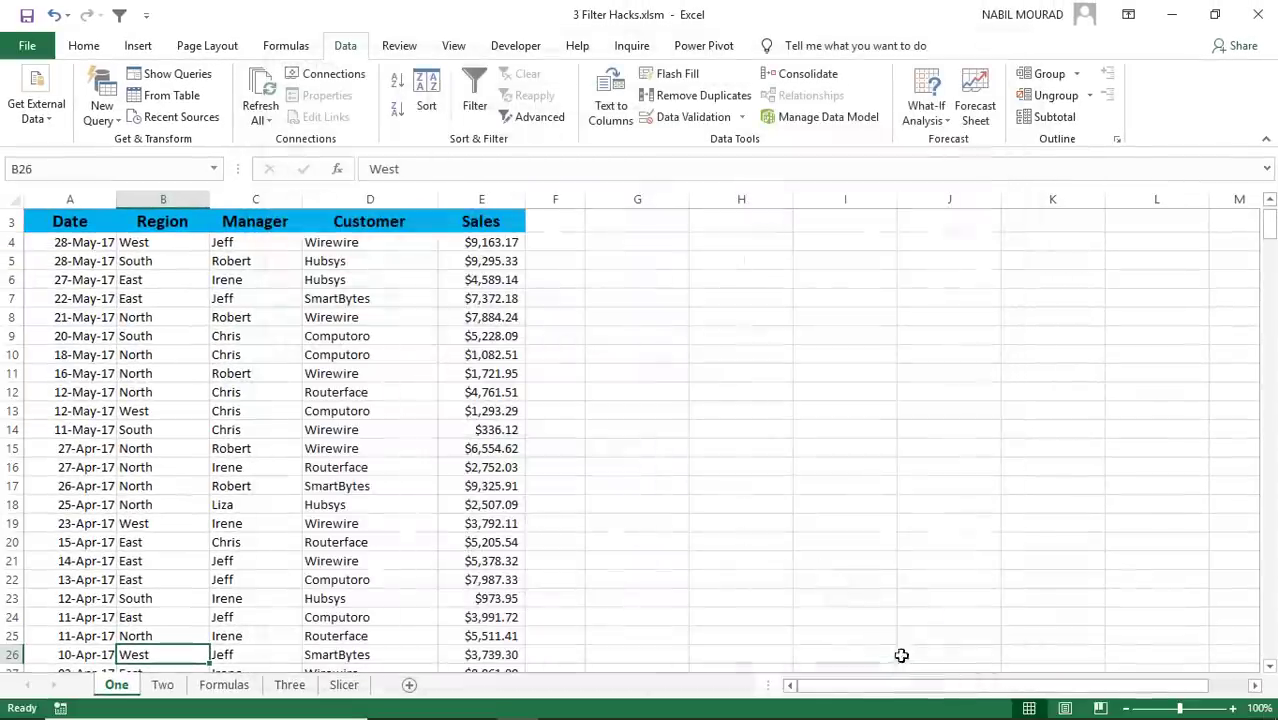
click(245, 261)
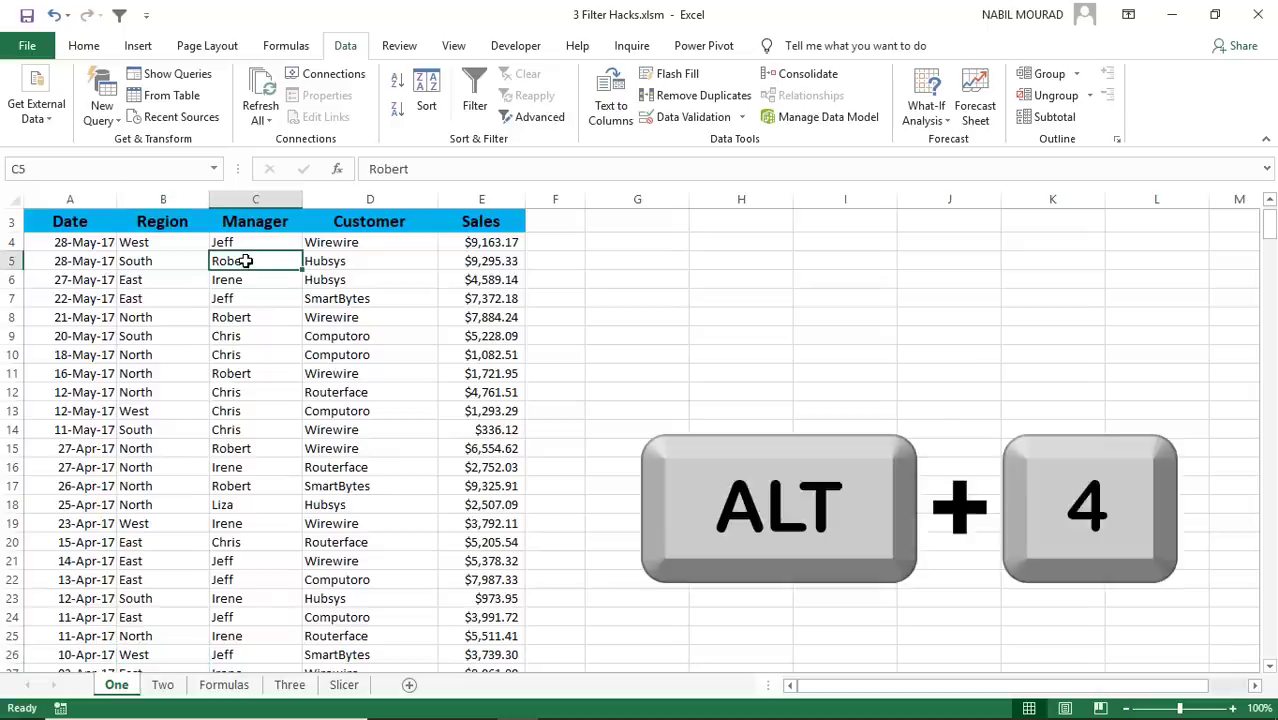
key(alt+4)
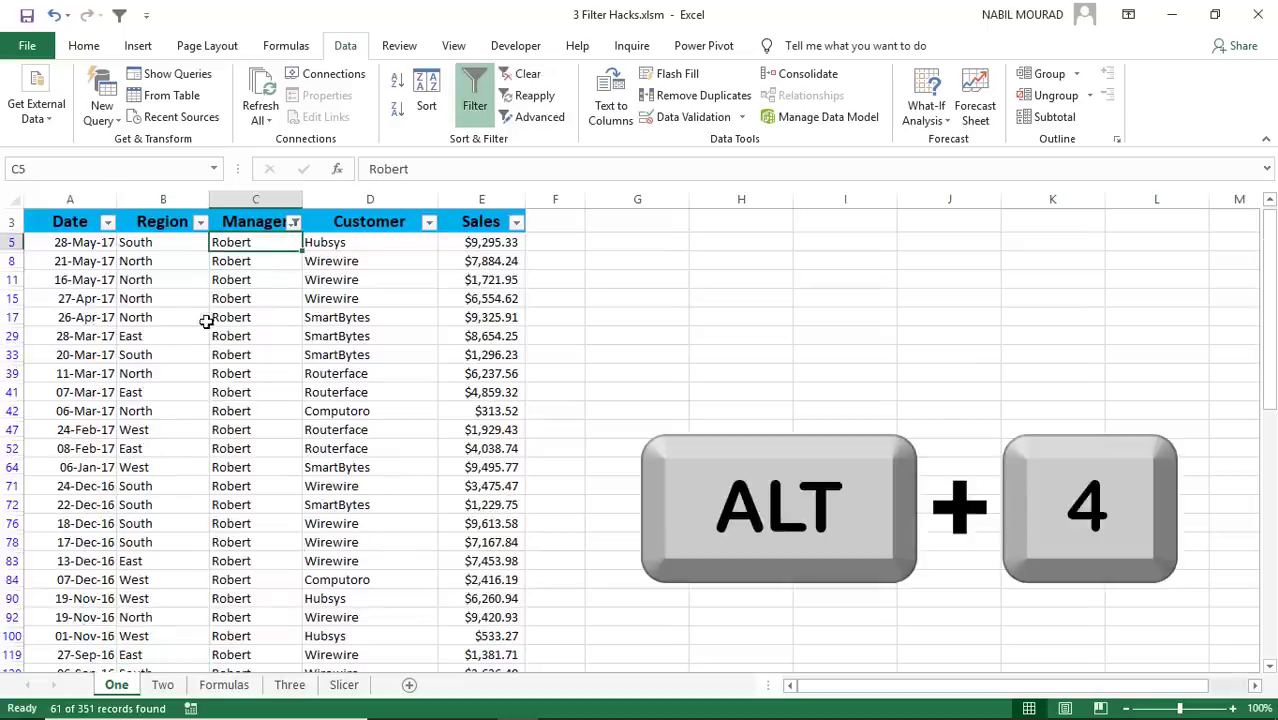
click(155, 337)
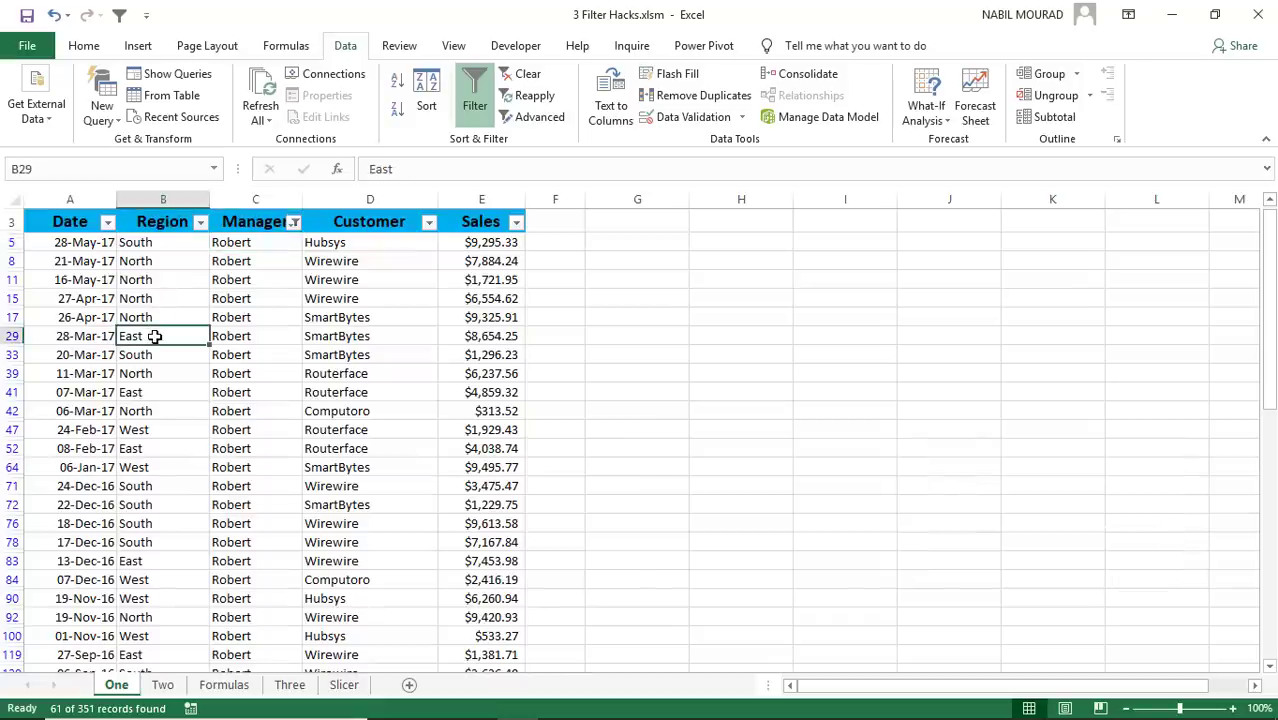
key(alt+4)
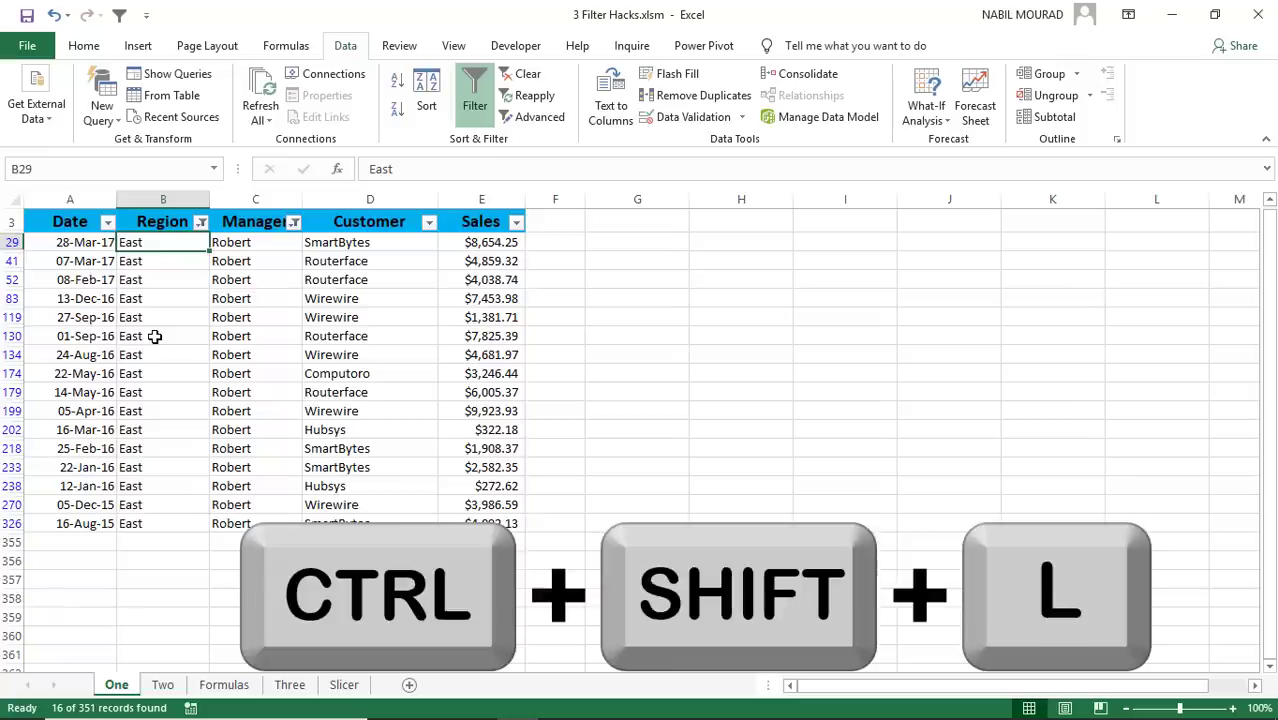
key(ctrl+shift+l)
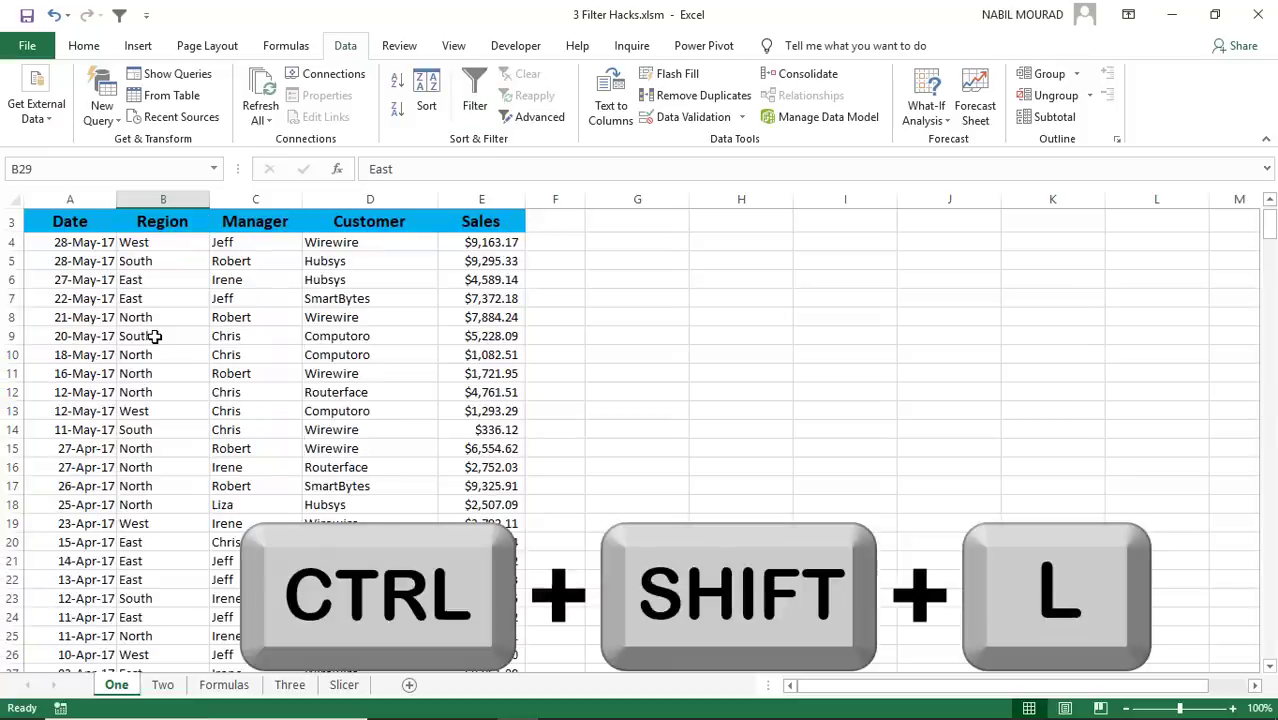
click(481, 221)
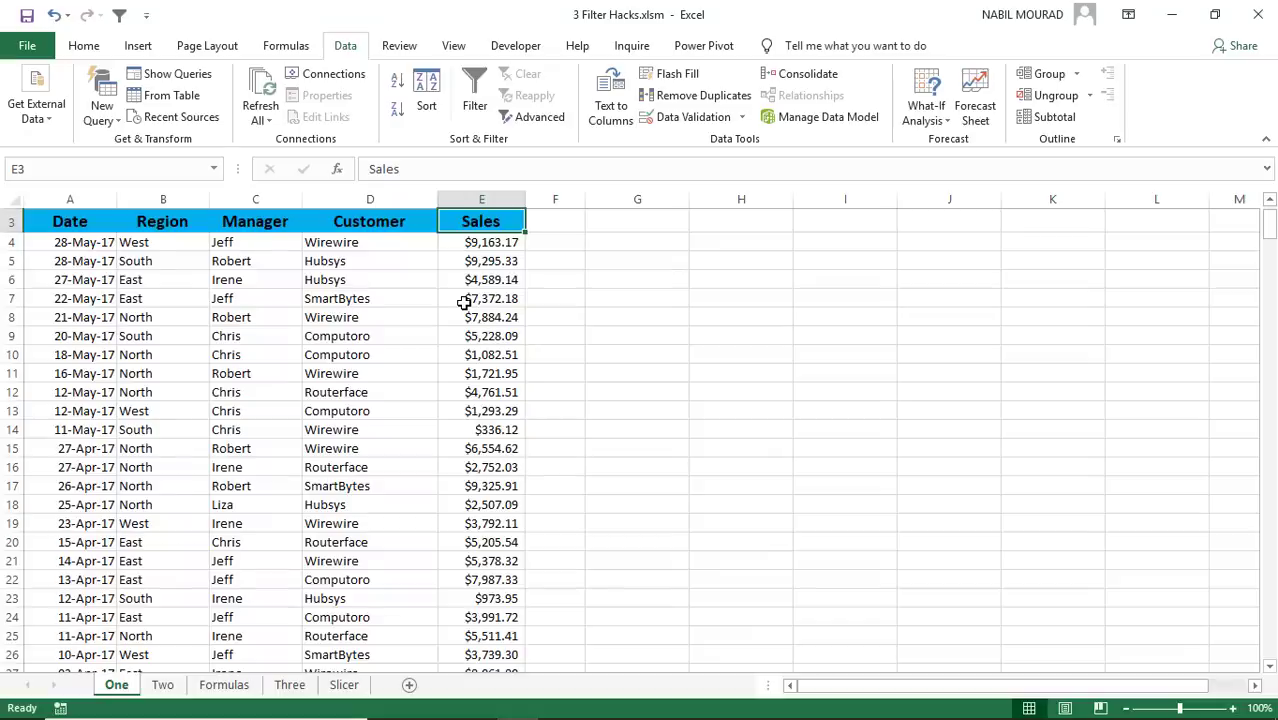
key(ctrl+Down)
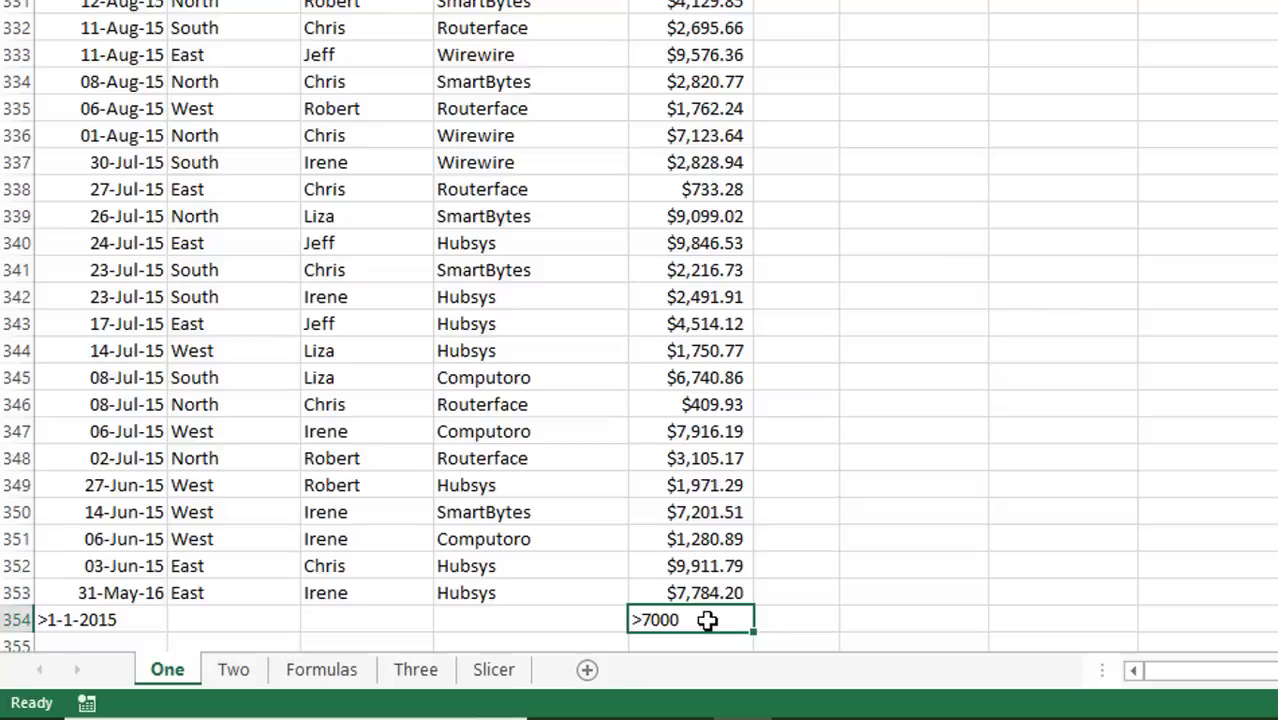
key(alt+4)
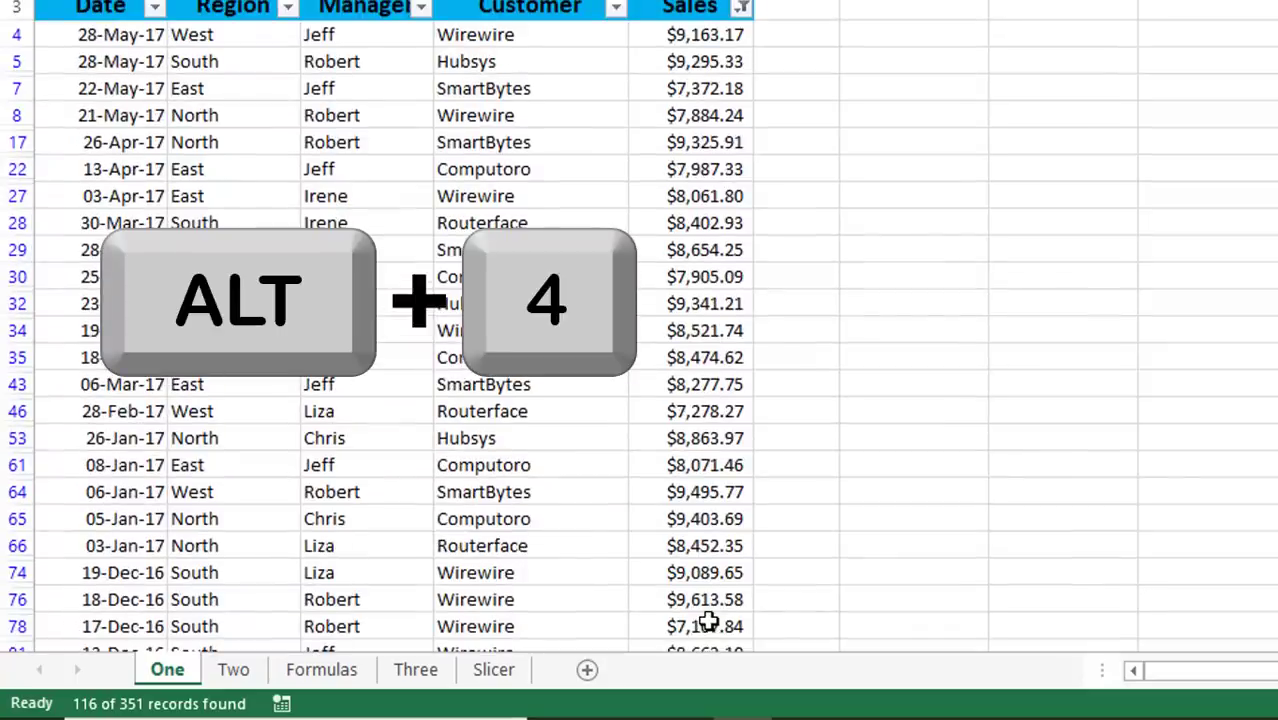
key(ctrl+shift+l)
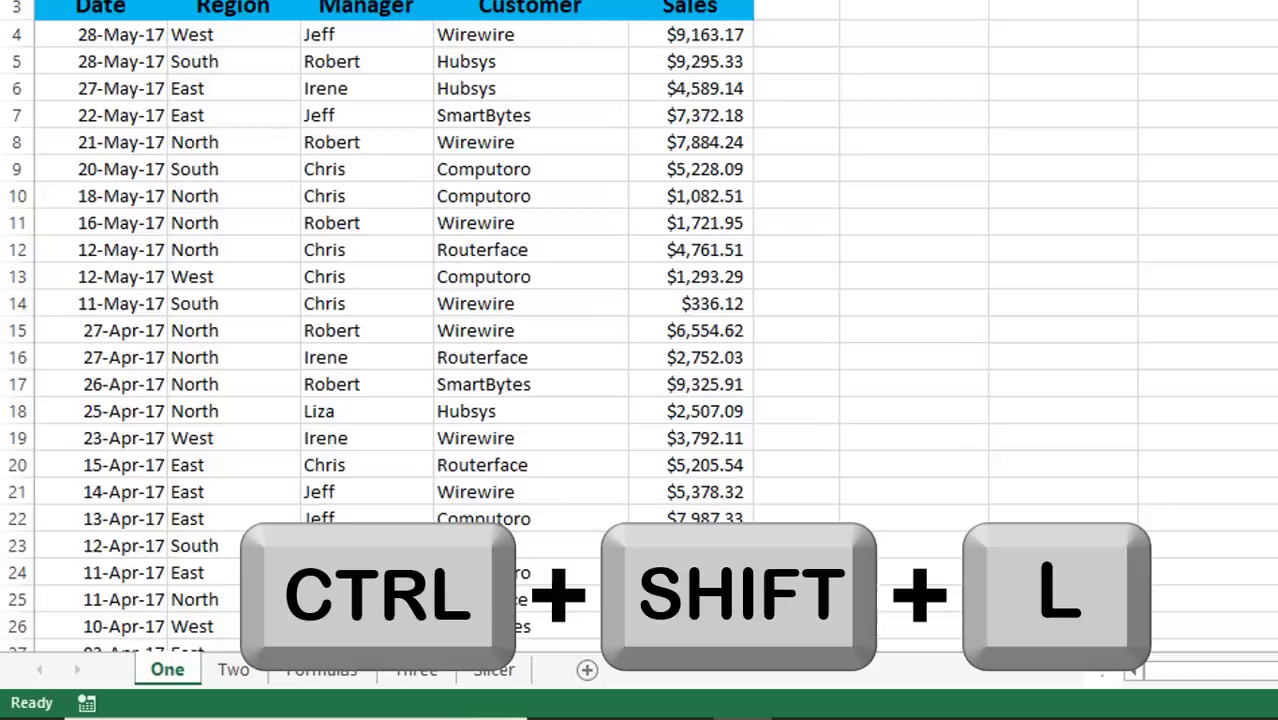
click(112, 116)
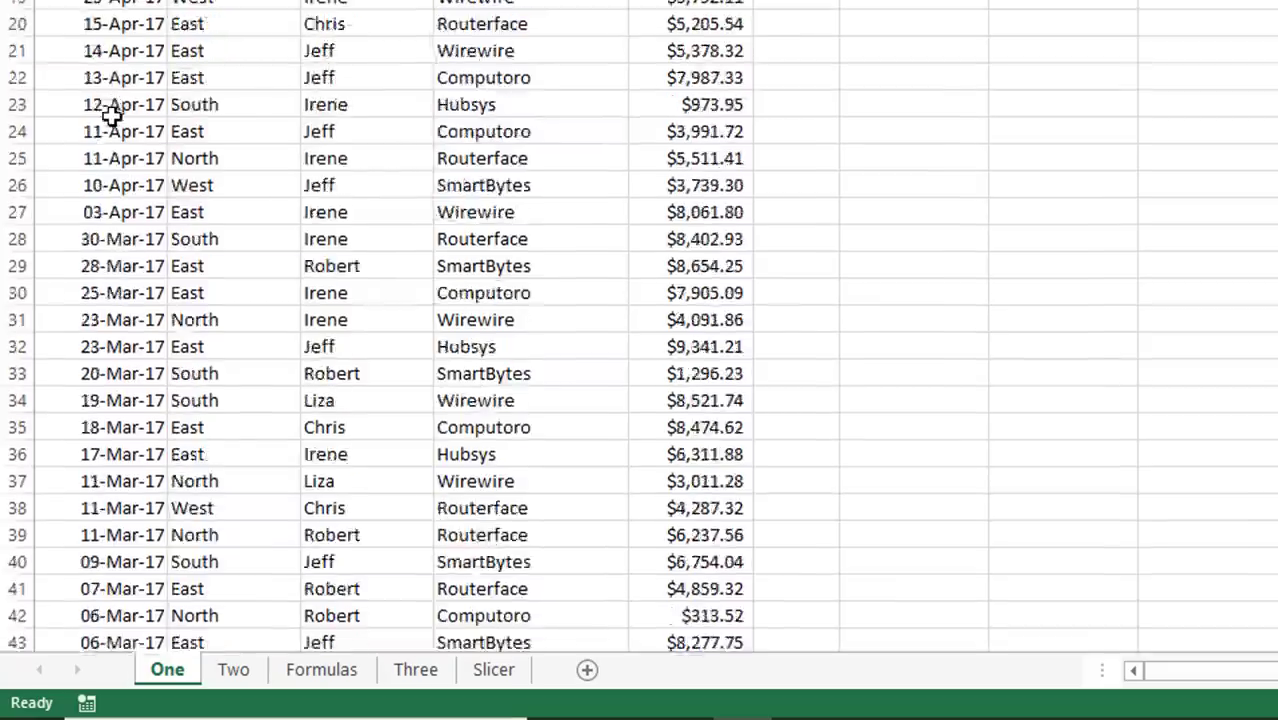
key(ctrl+Down)
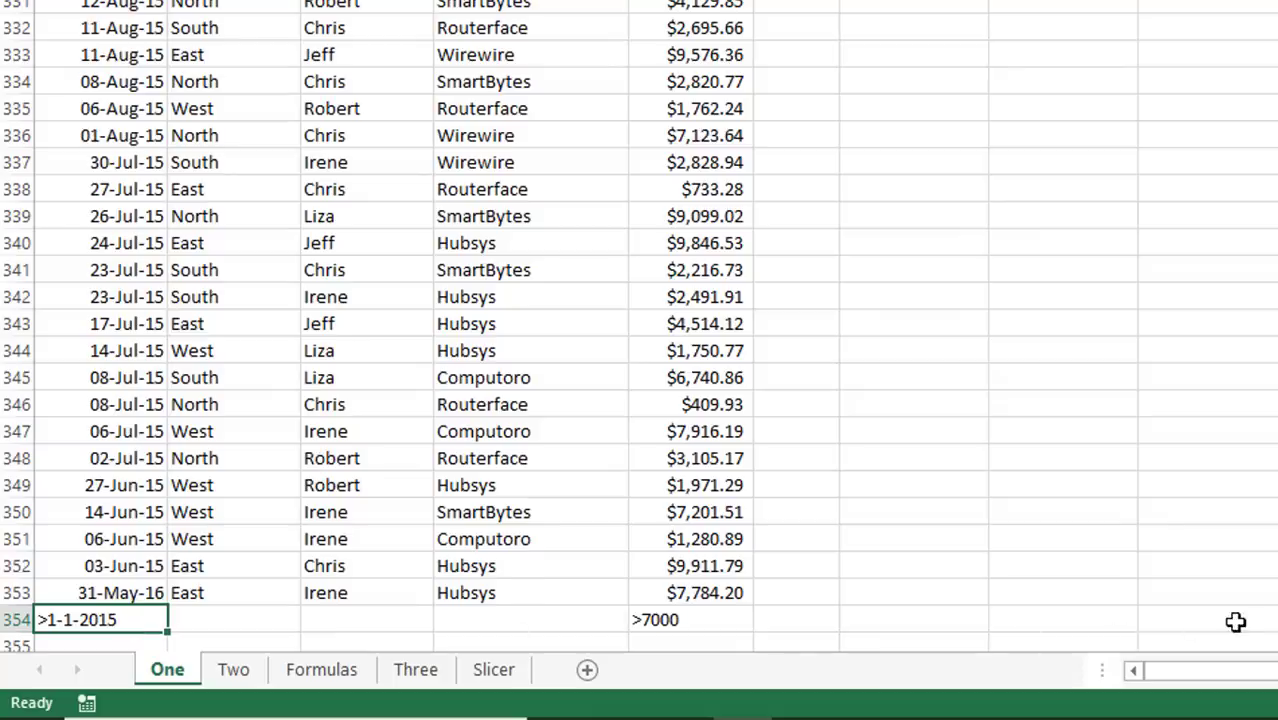
key(alt+4)
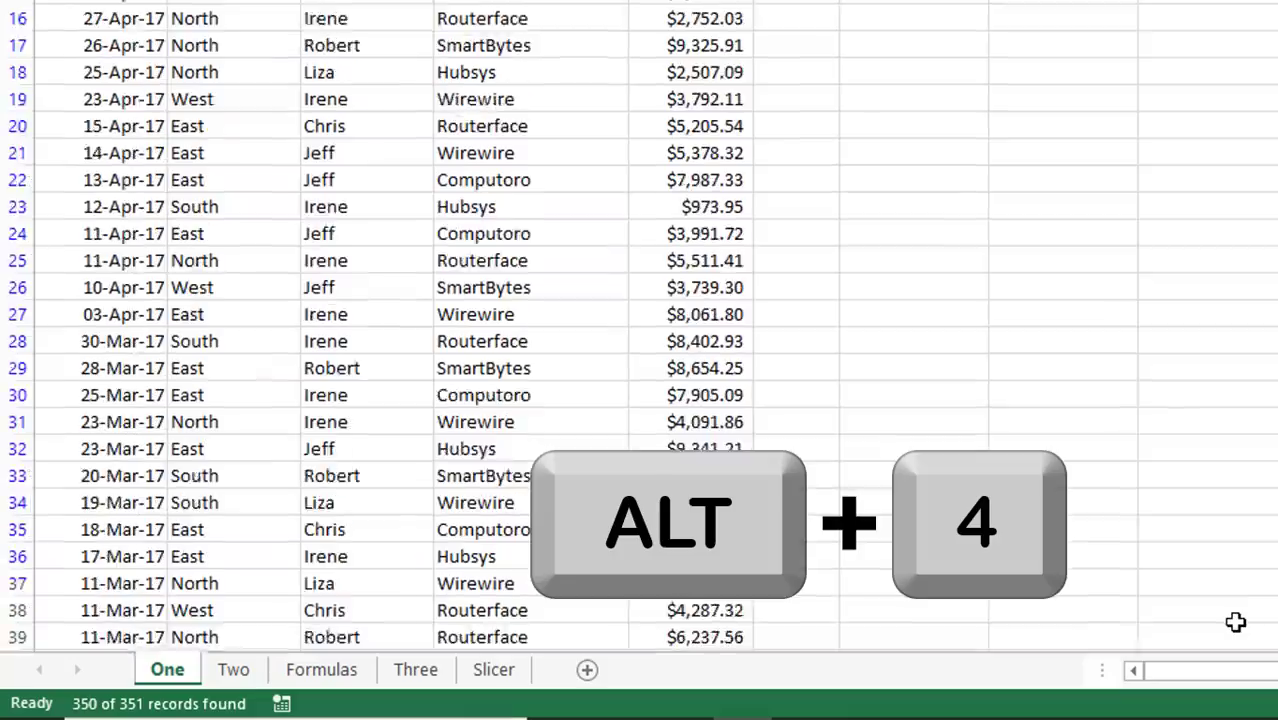
key(ctrl+shift+l)
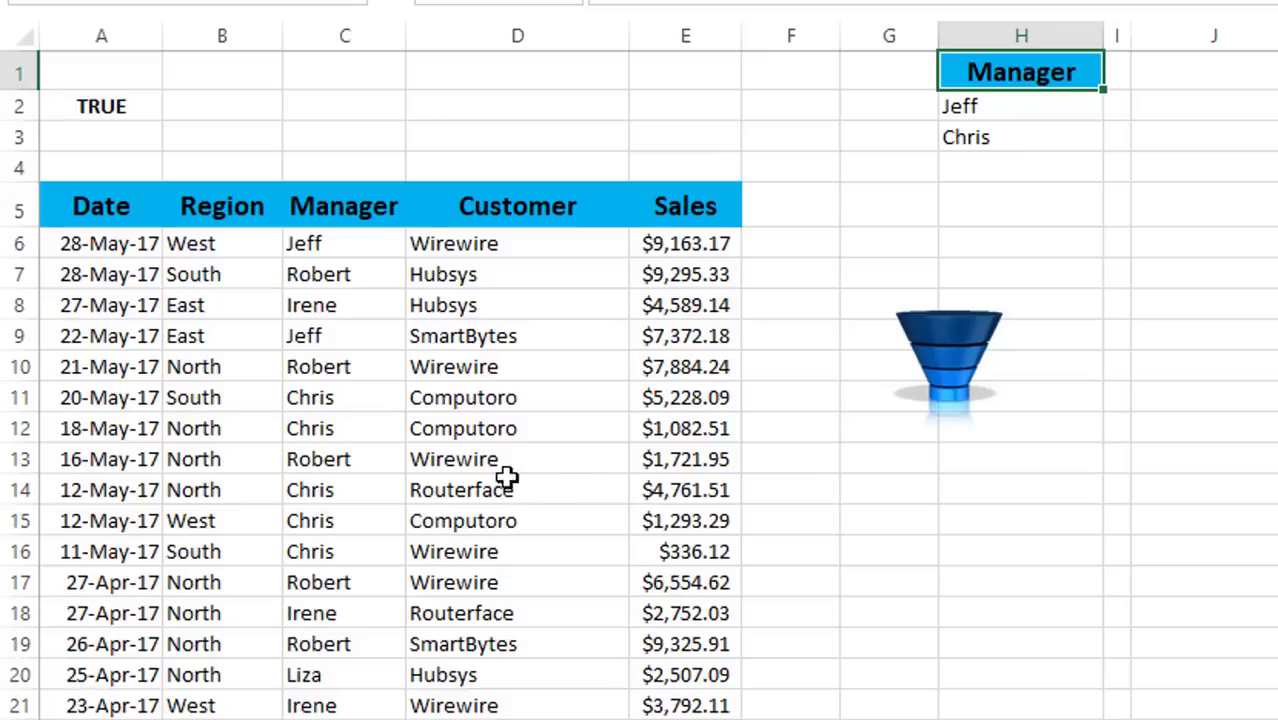
Enter =COUNTIF($H$2:$H$3,C6) in F6 to test row 6's manager against Jeff and Chris
click(786, 252)
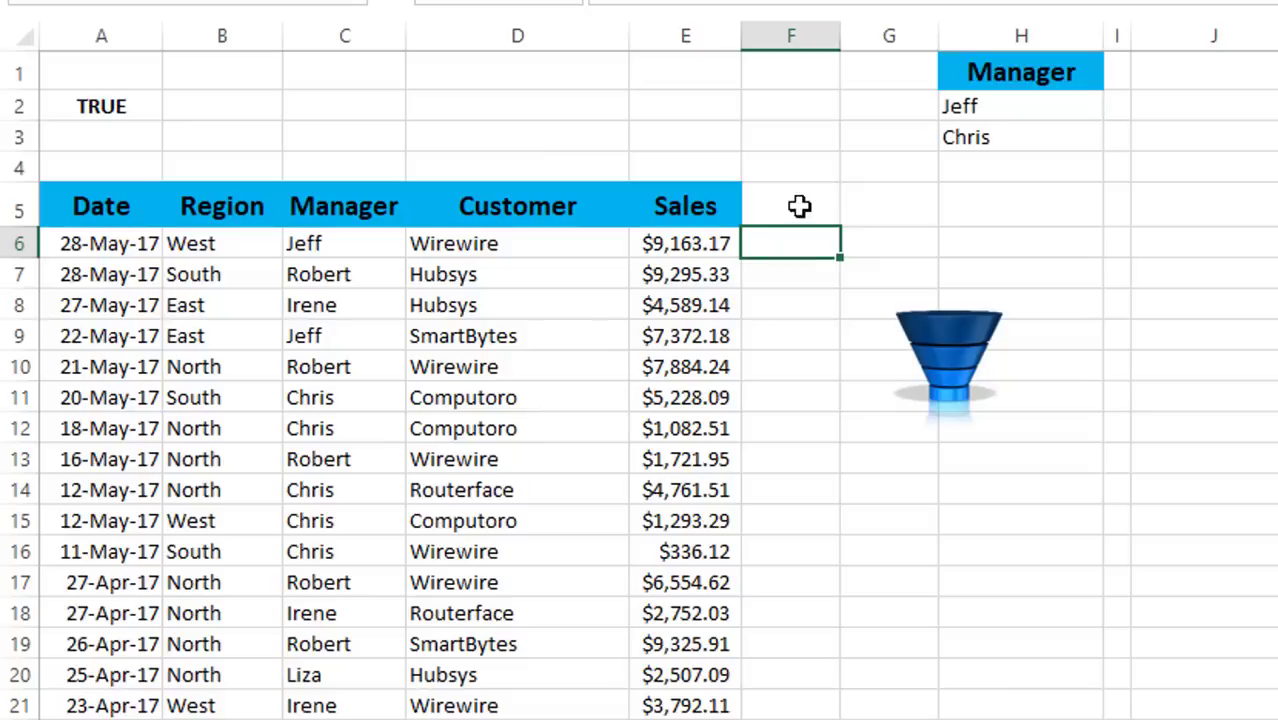
text(=counti)
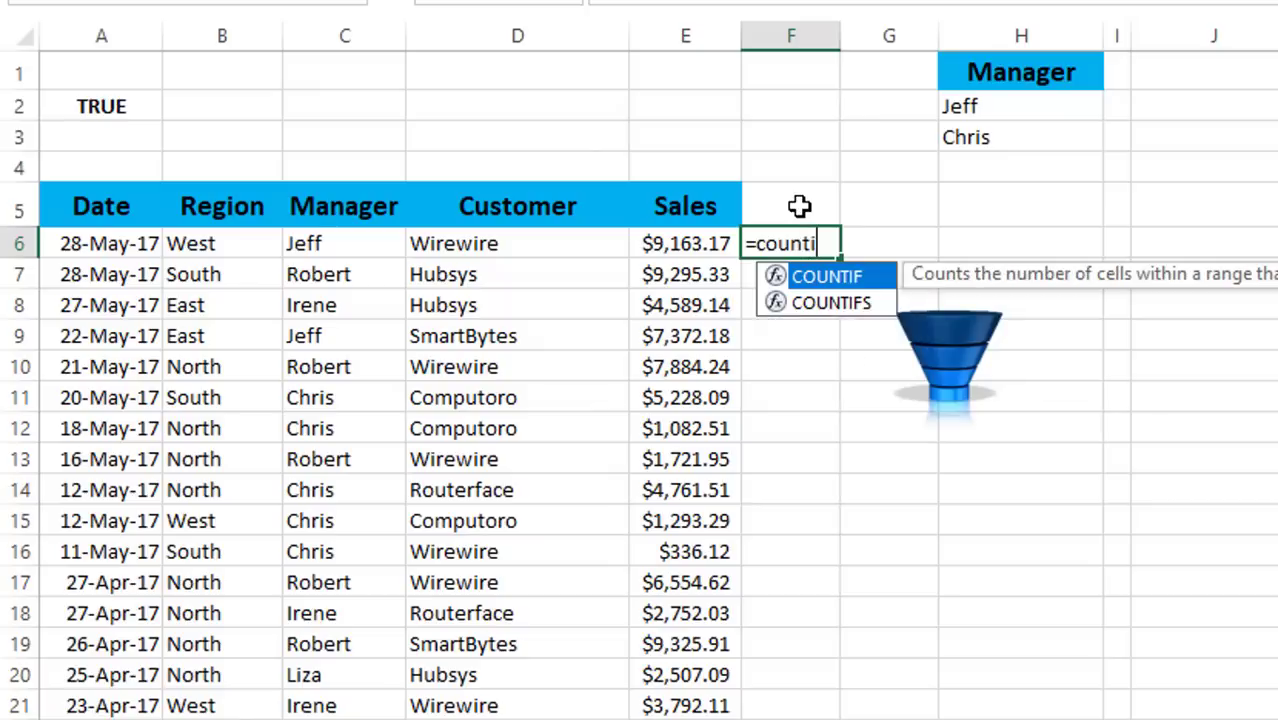
key(Tab)
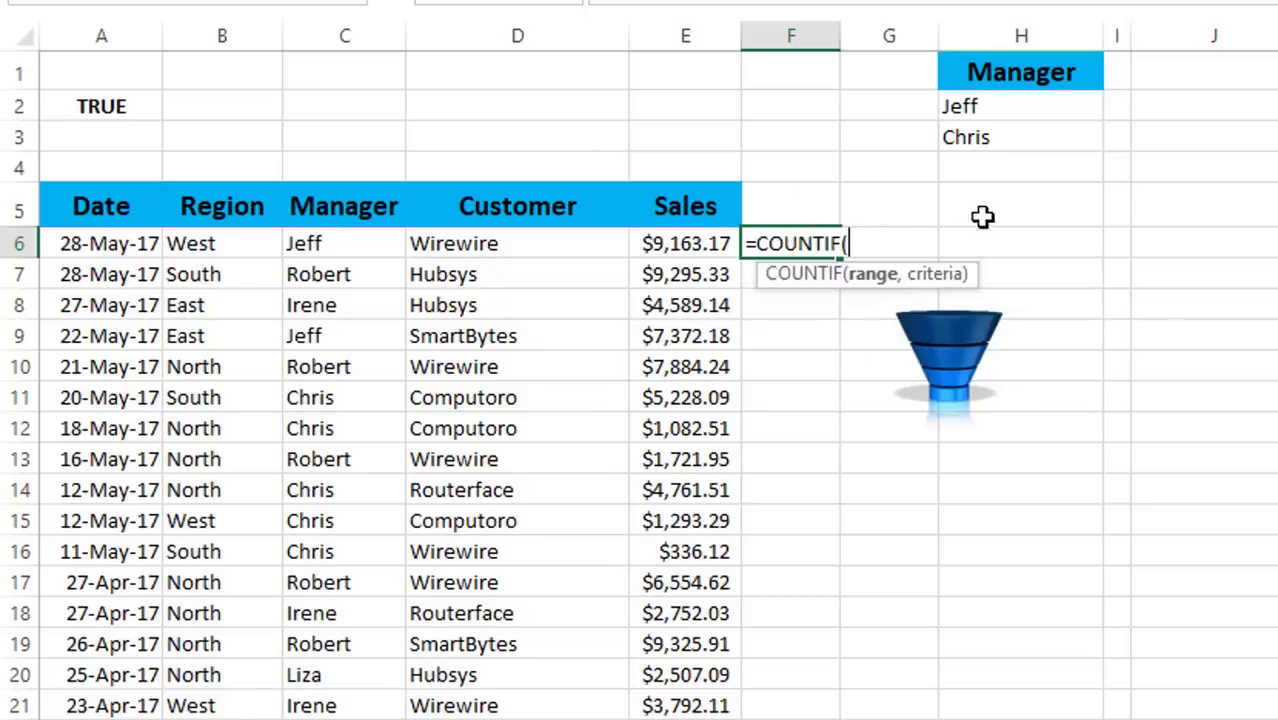
drag(1010, 97, 1014, 138)
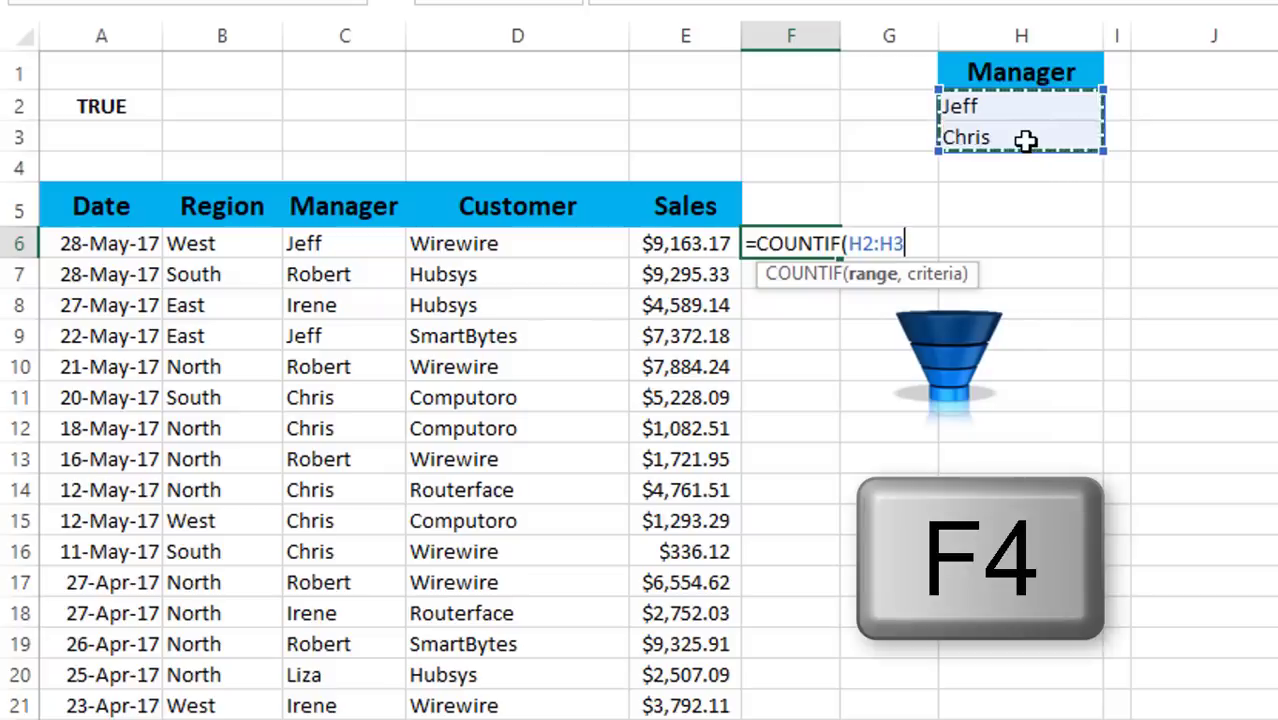
key(F4)
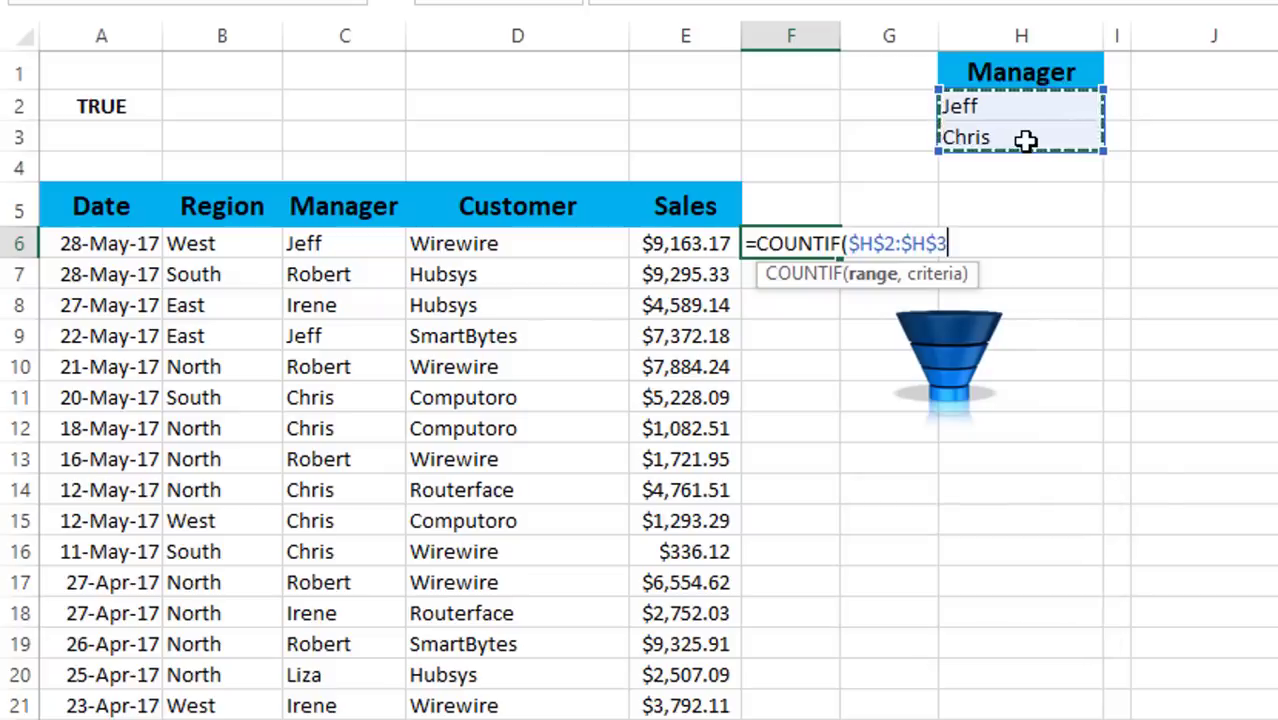
text(,)
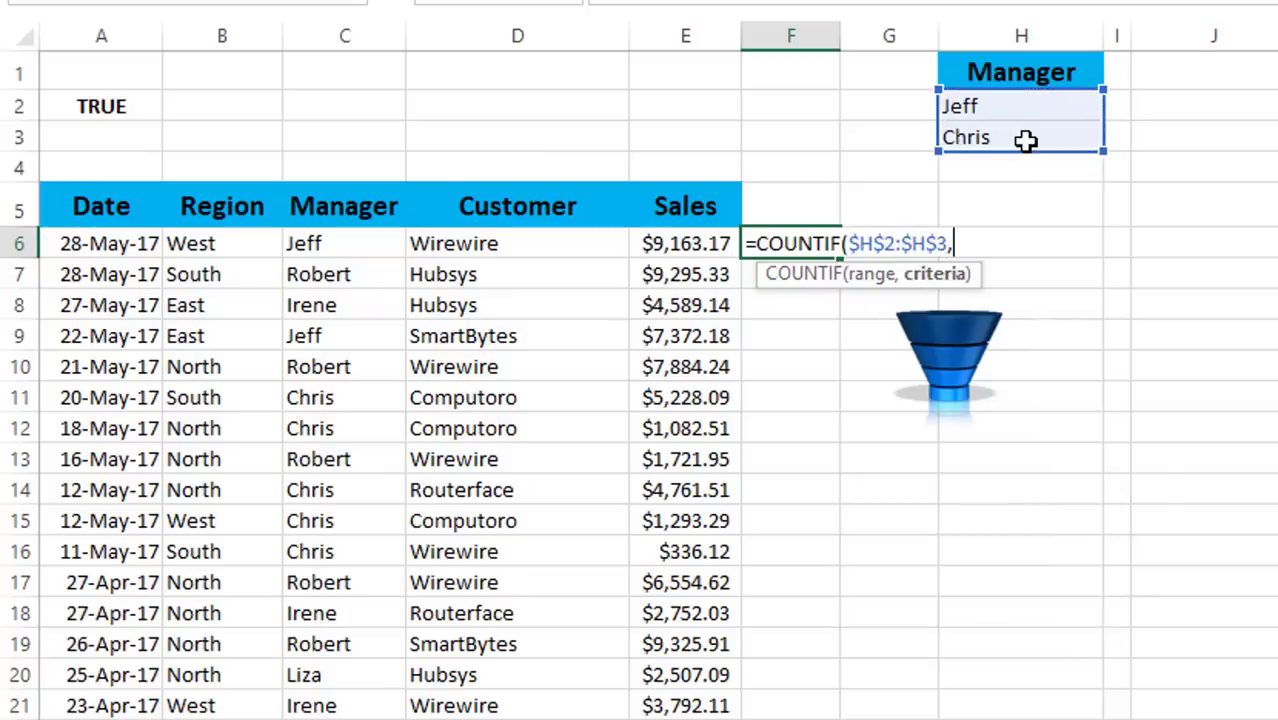
click(316, 247)
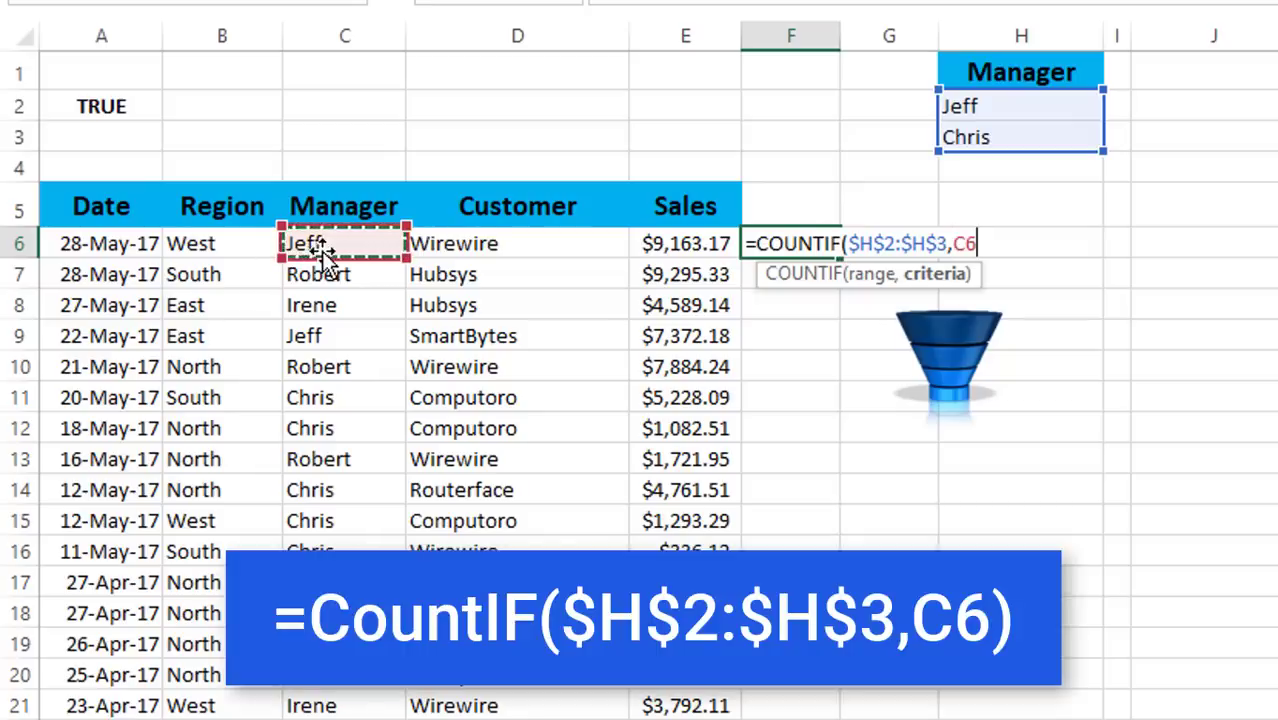
text())
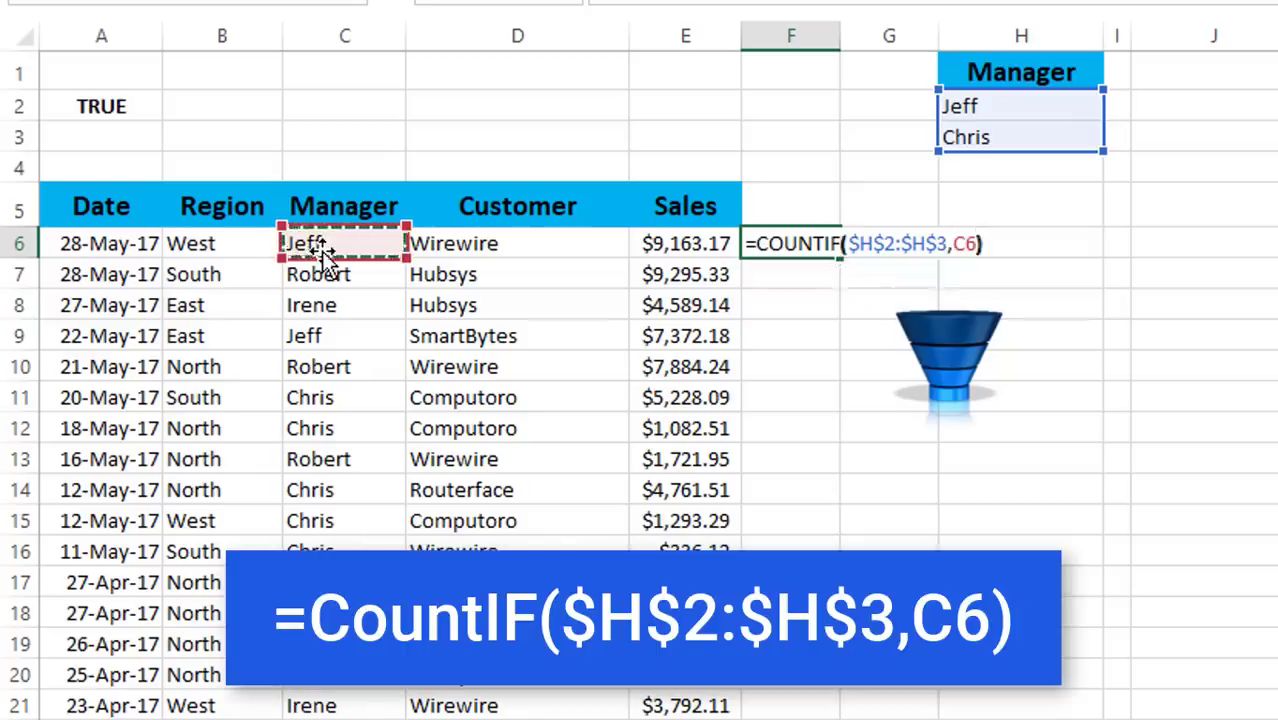
key(Return)
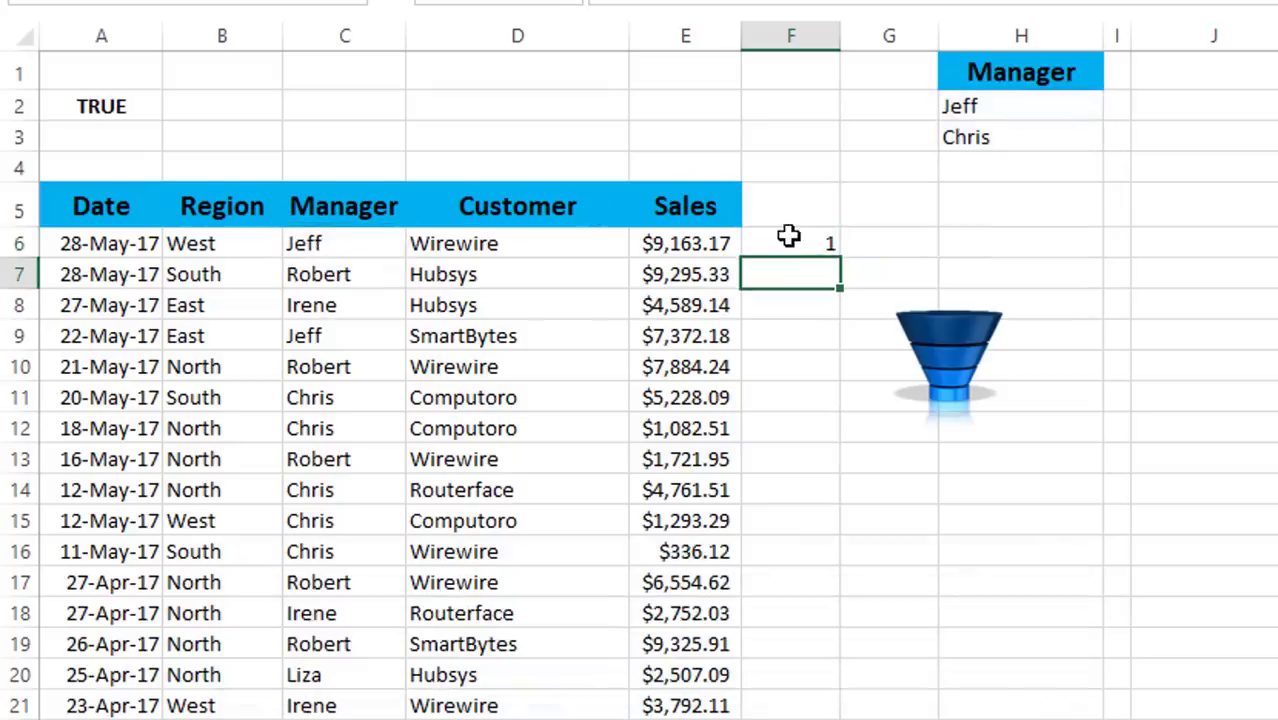
Fill the COUNTIF formula down column F and append =1 to every copy
click(796, 243)
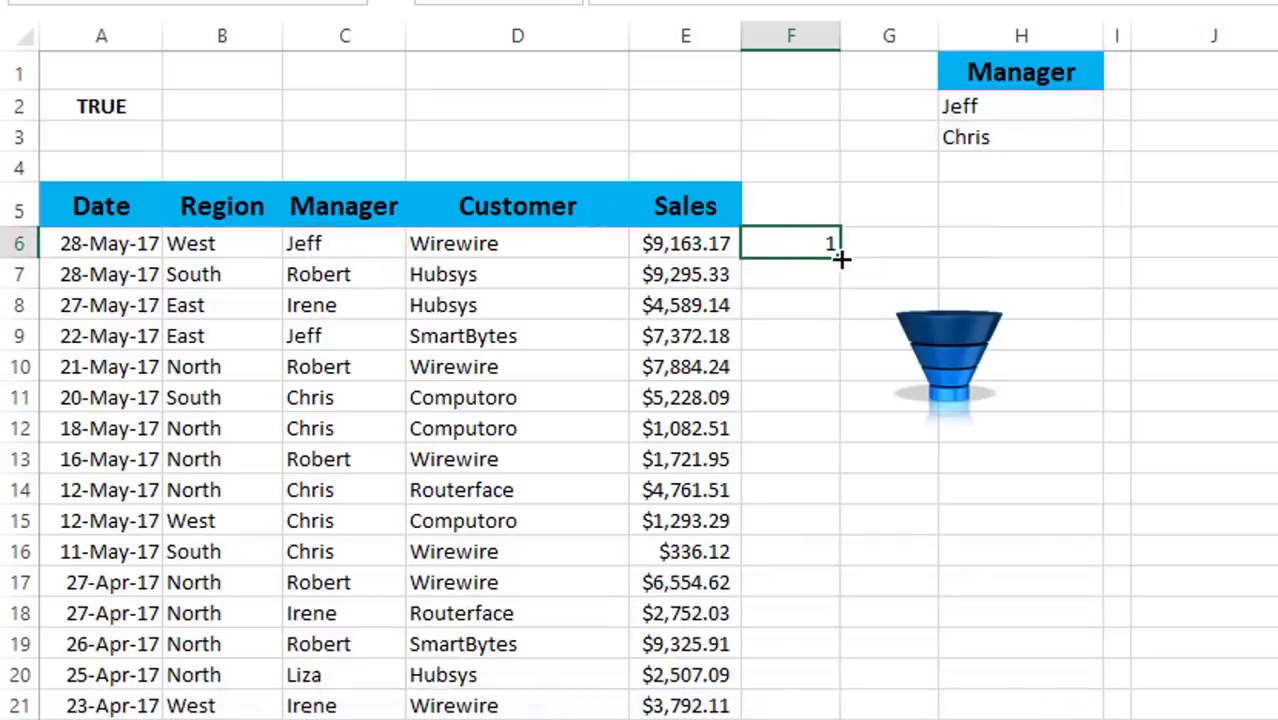
double_click(841, 259)
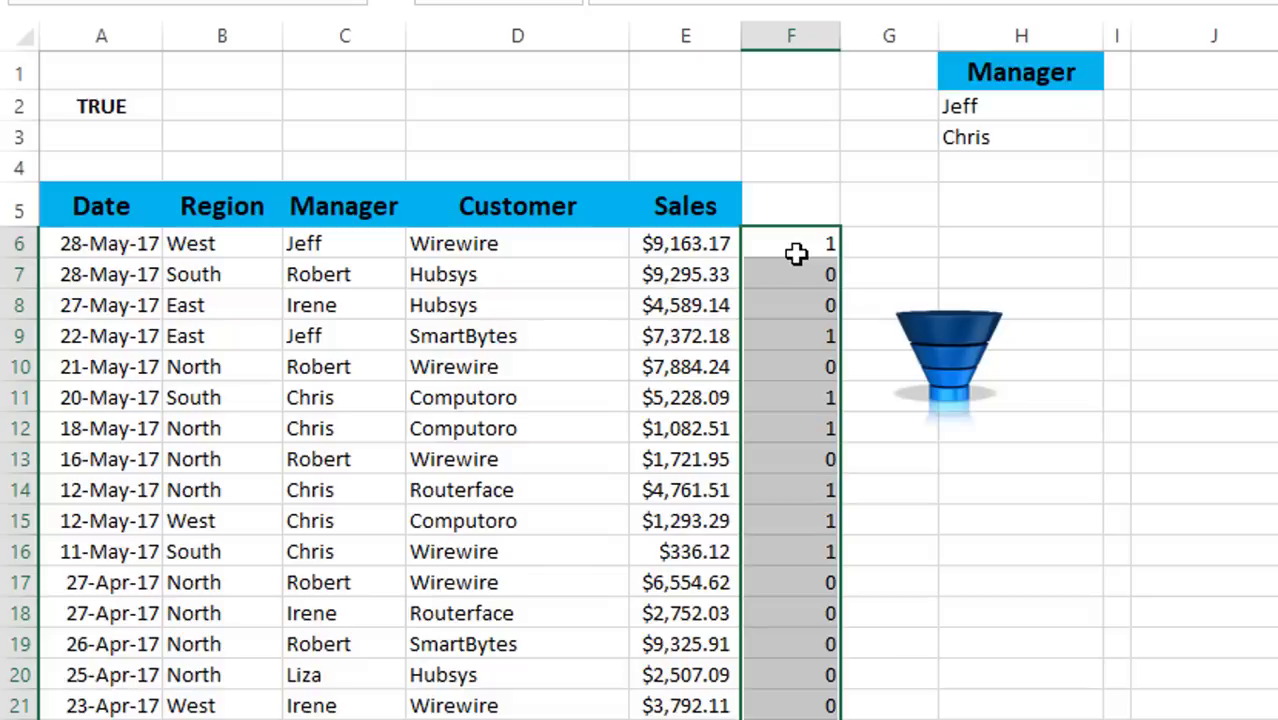
key(F2)
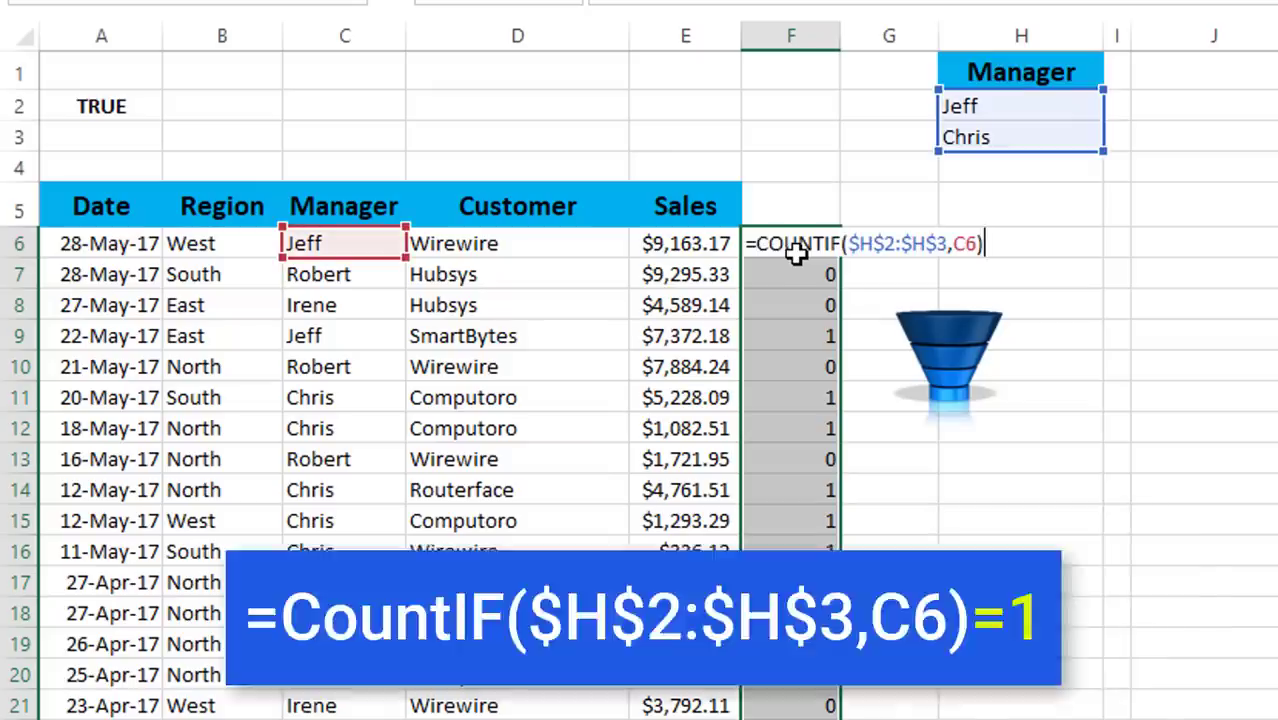
text(=1)
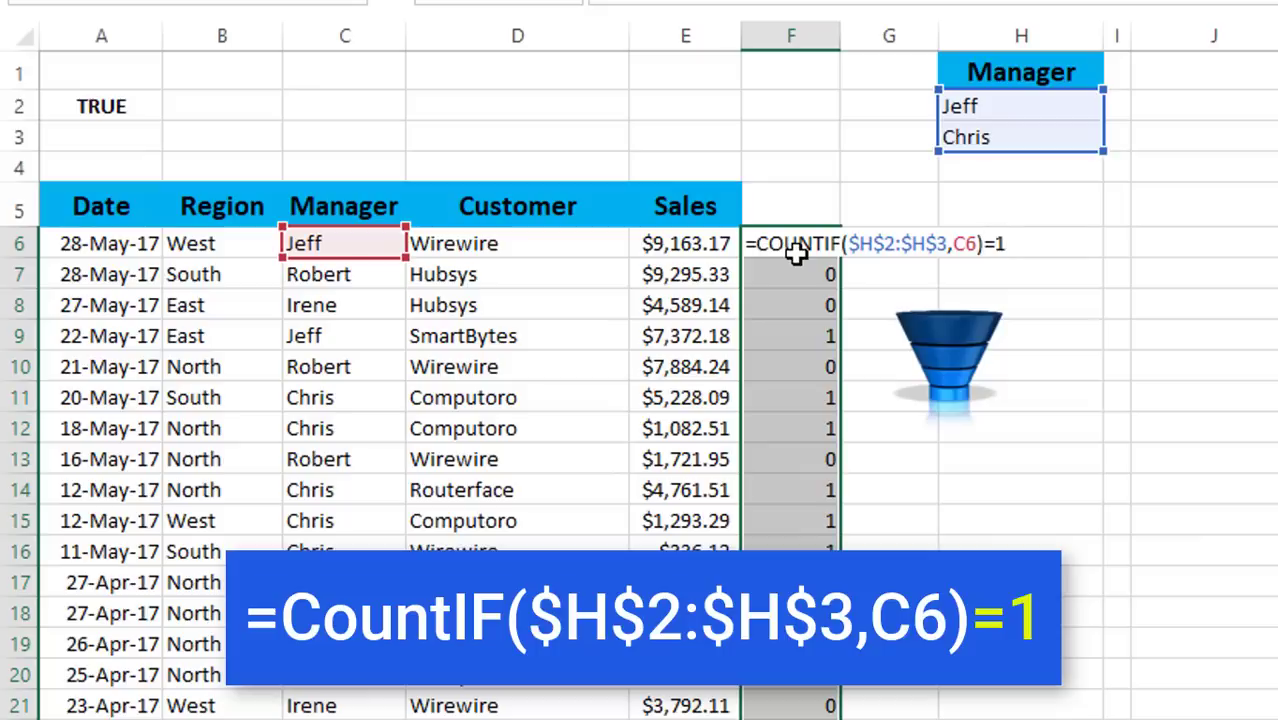
key(ctrl+Return)
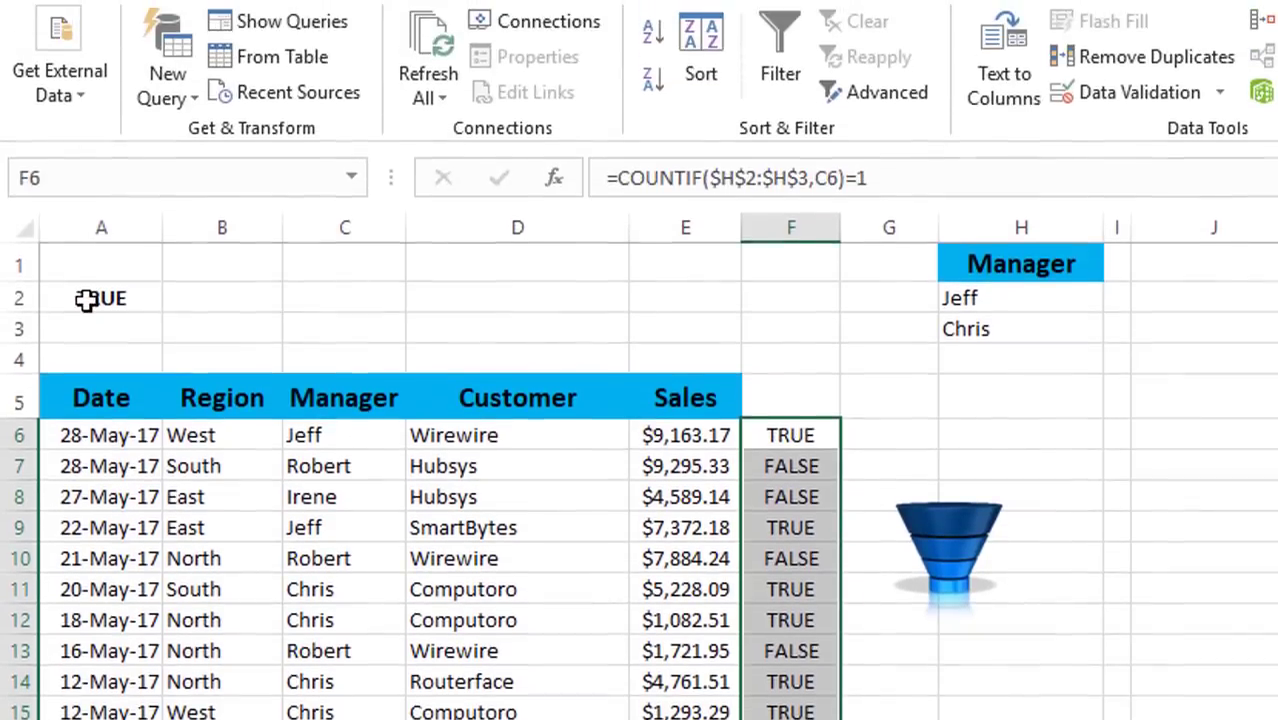
Check the =COUNTIF($H$2:$H$3,C6)=1 criterion in A2 and clear column F's helper values
click(90, 127)
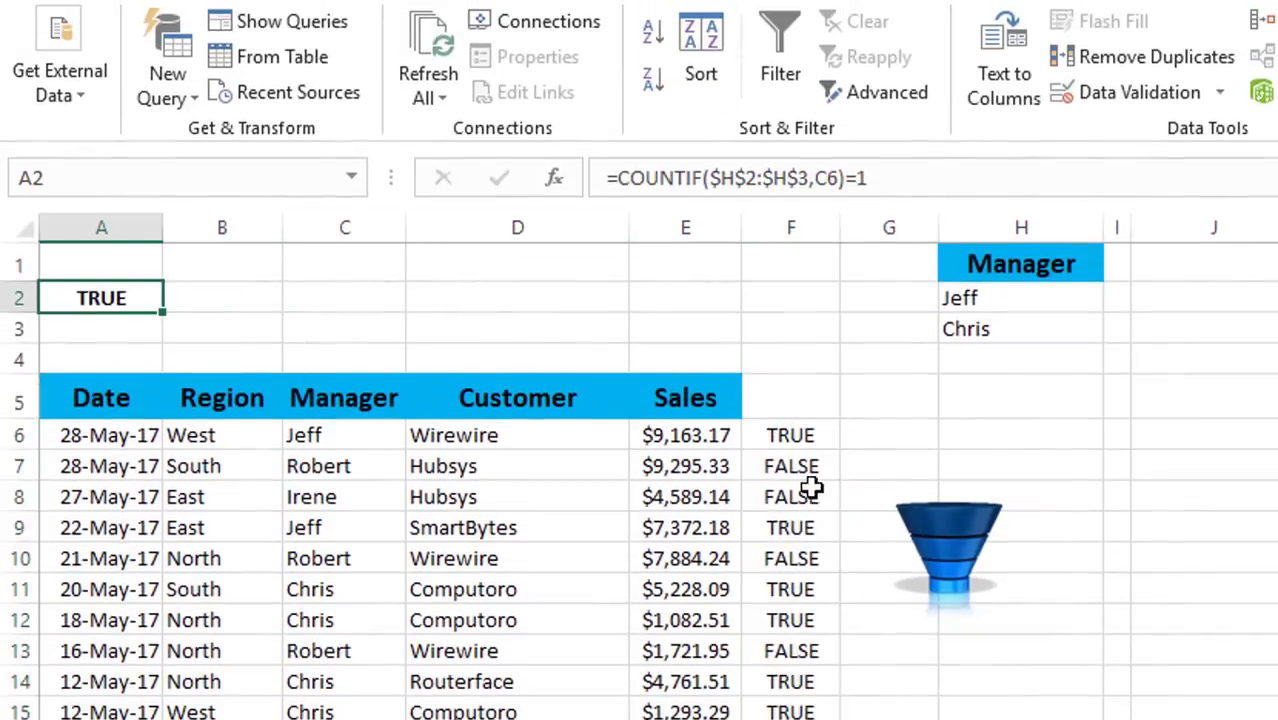
click(805, 236)
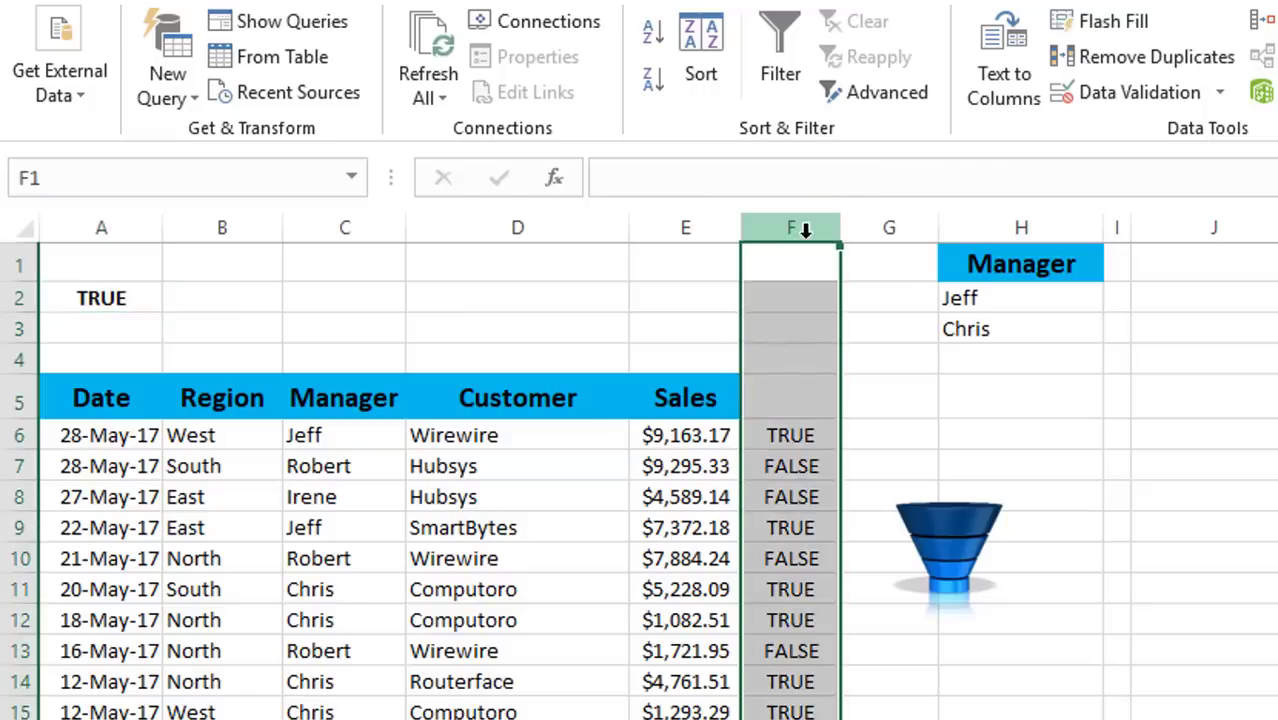
key(Delete)
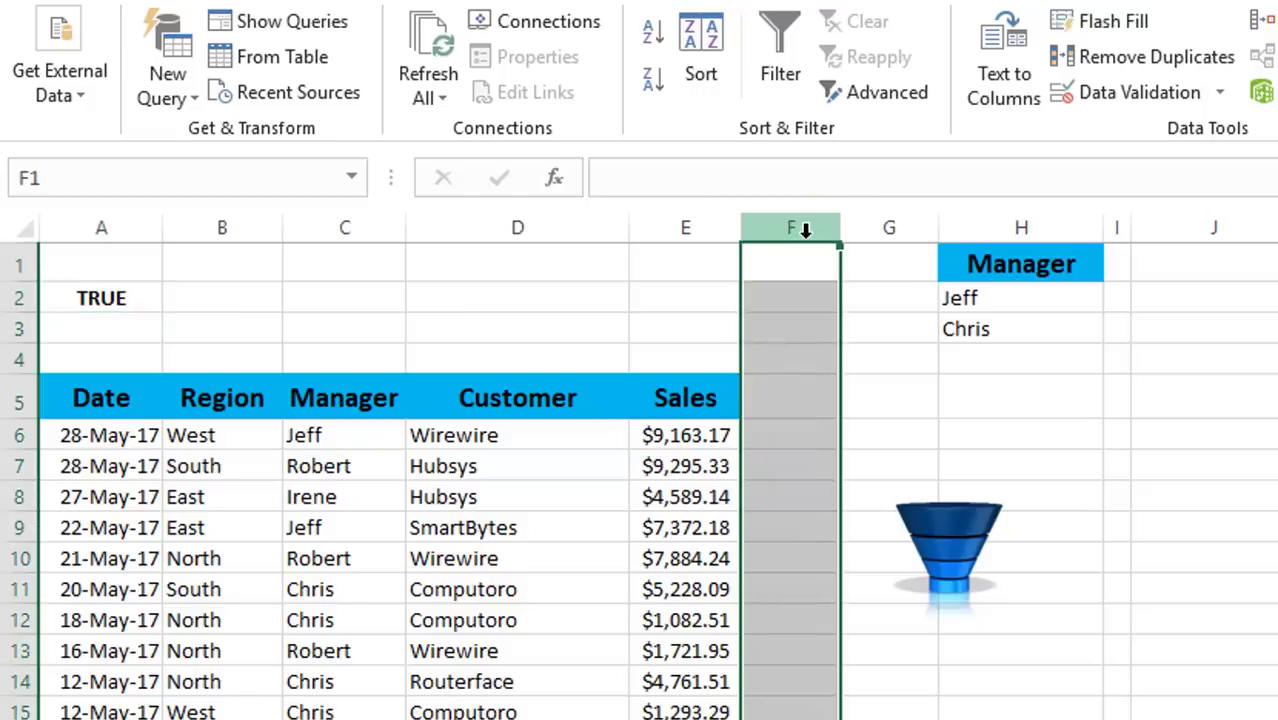
click(115, 297)
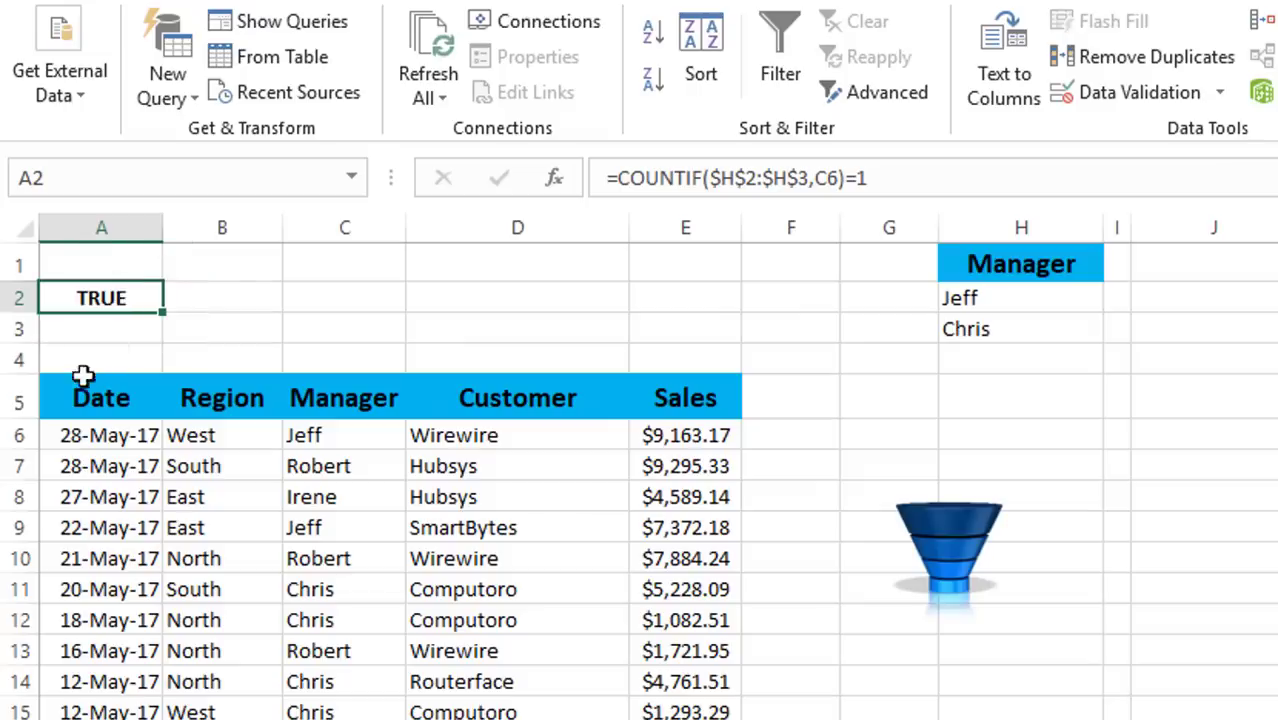
From cell A5, open Advanced Filter with list range $A$5:$E$355
click(78, 391)
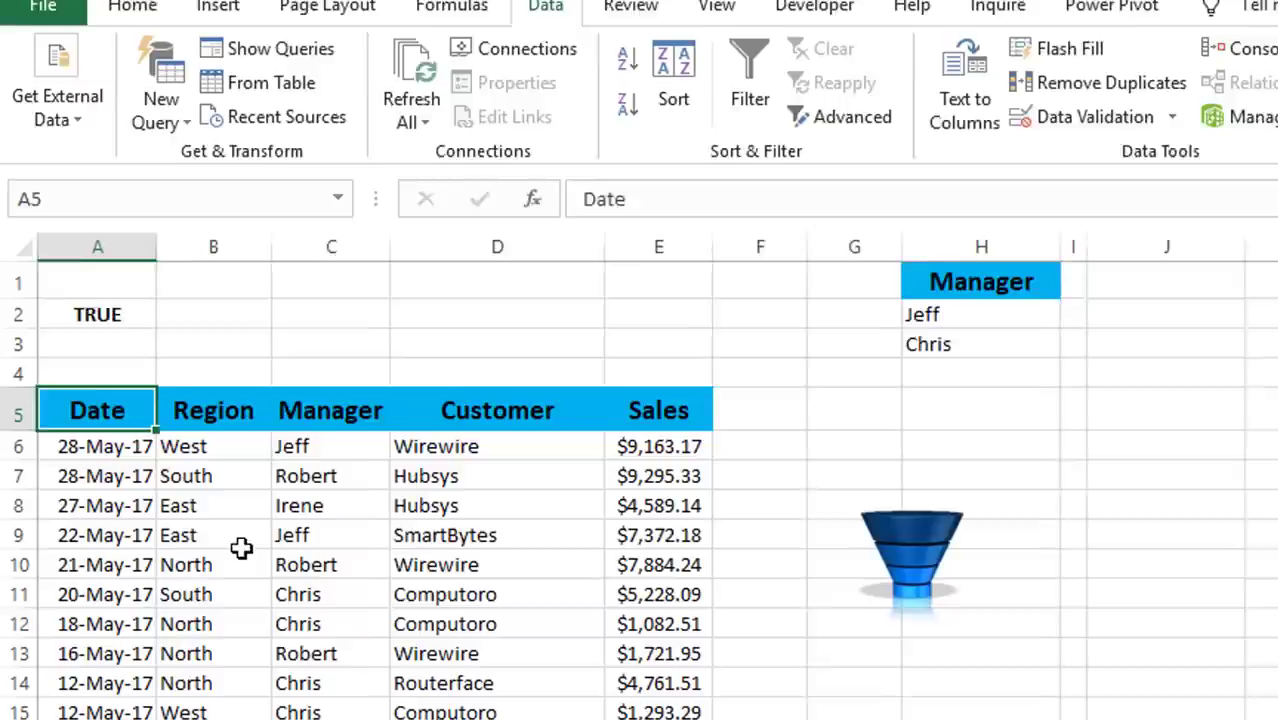
click(132, 6)
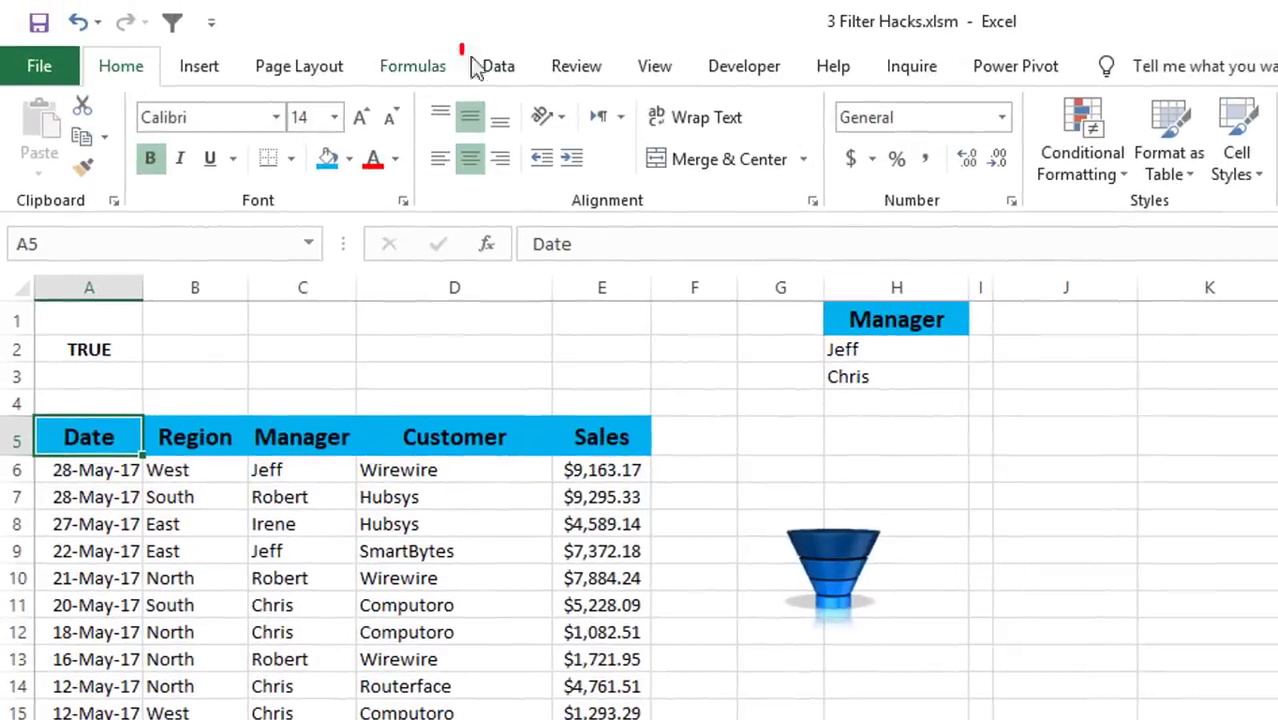
click(496, 66)
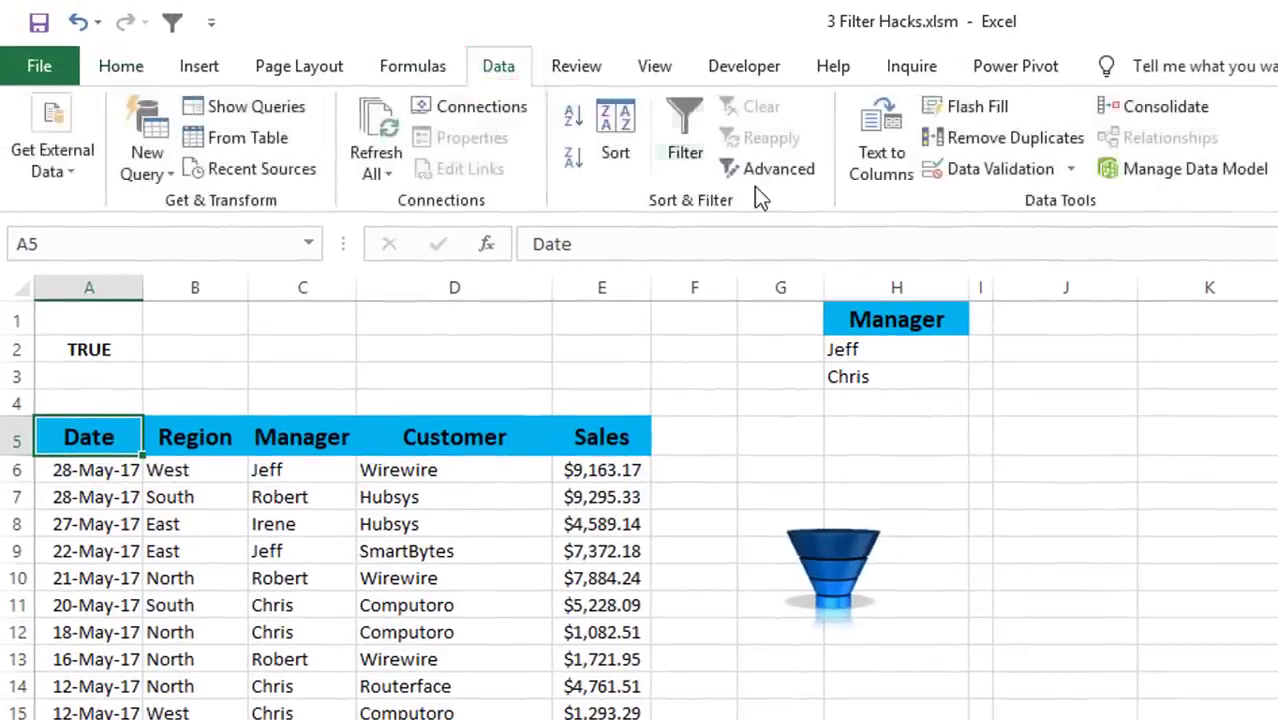
click(123, 67)
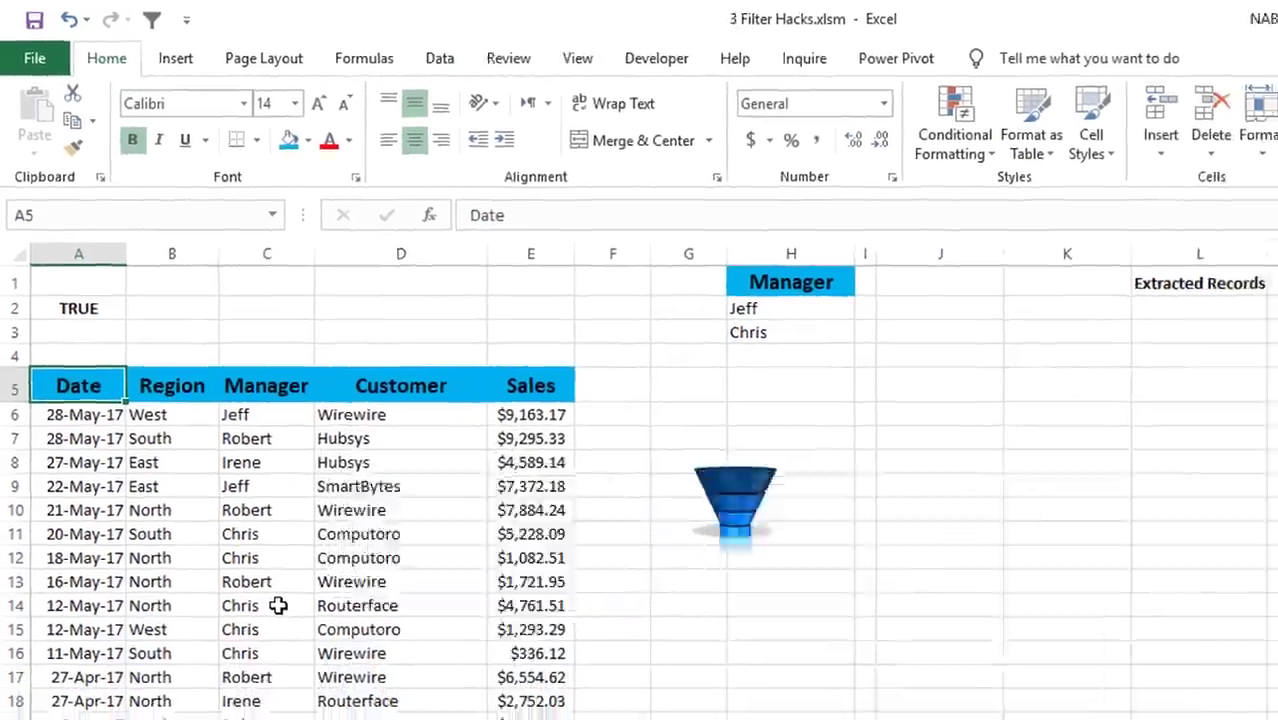
key(alt+a+q)
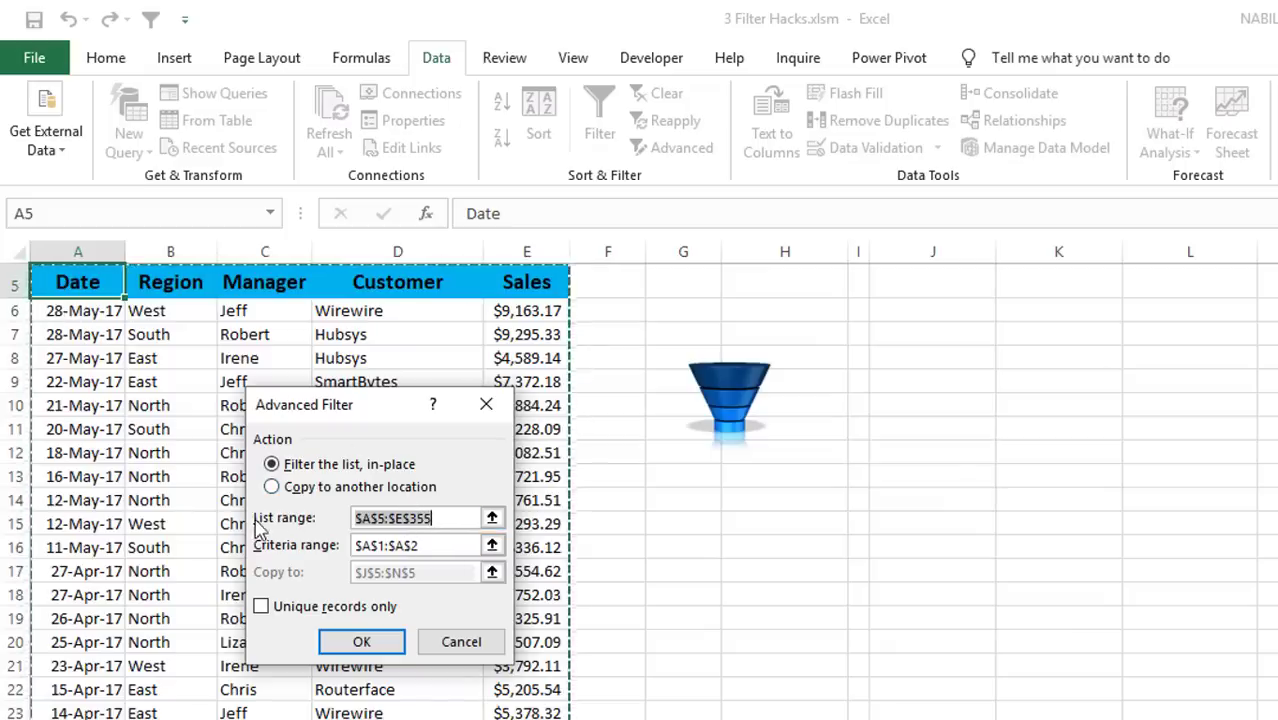
Replace the criteria range with A1:A2, entered as Two!Criteria
click(430, 548)
drag(435, 558, 308, 545)
key(BackSpace)
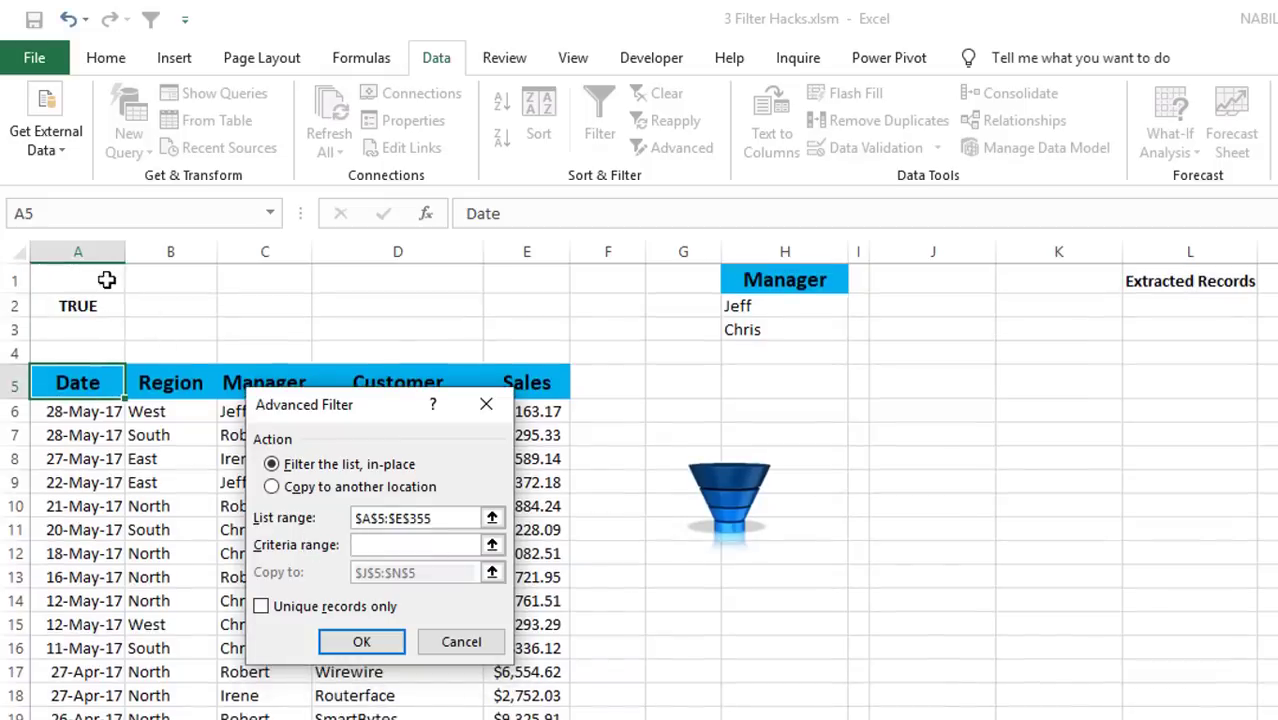
drag(97, 273, 90, 298)
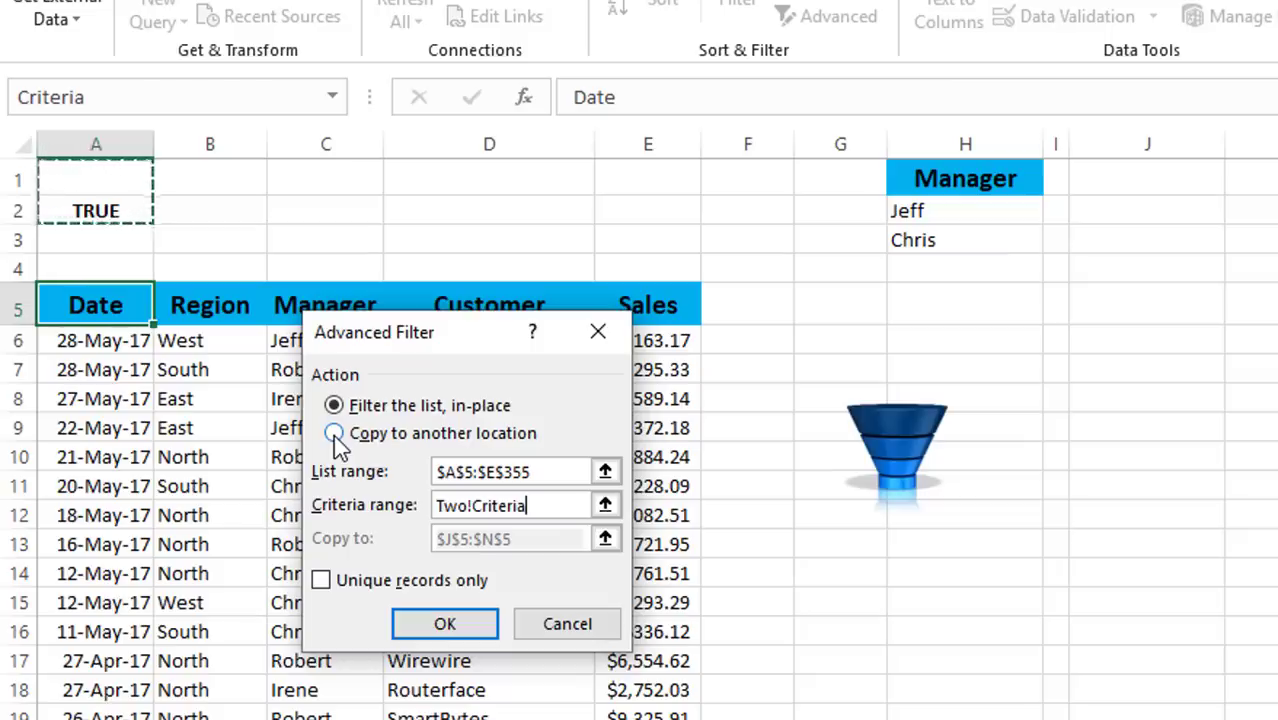
Copy the filtered Jeff and Chris records to J5, extracting 154 records
click(334, 433)
drag(556, 539, 419, 536)
key(BackSpace)
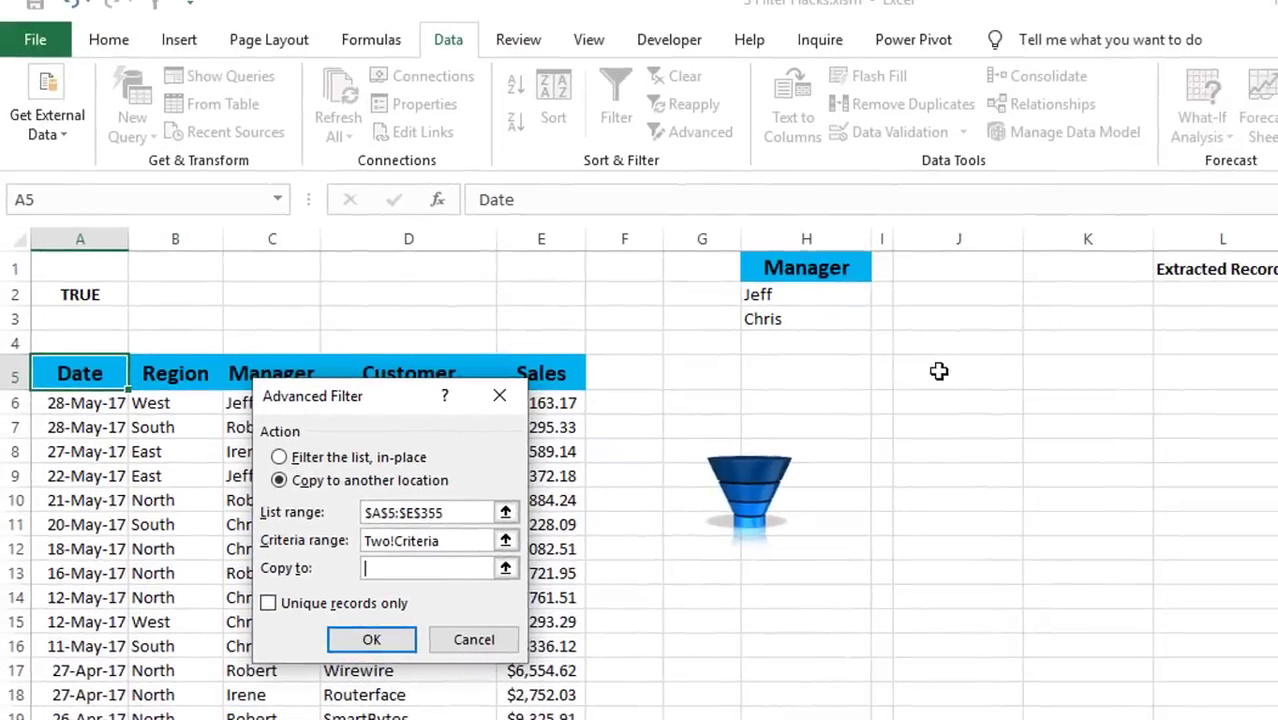
click(938, 371)
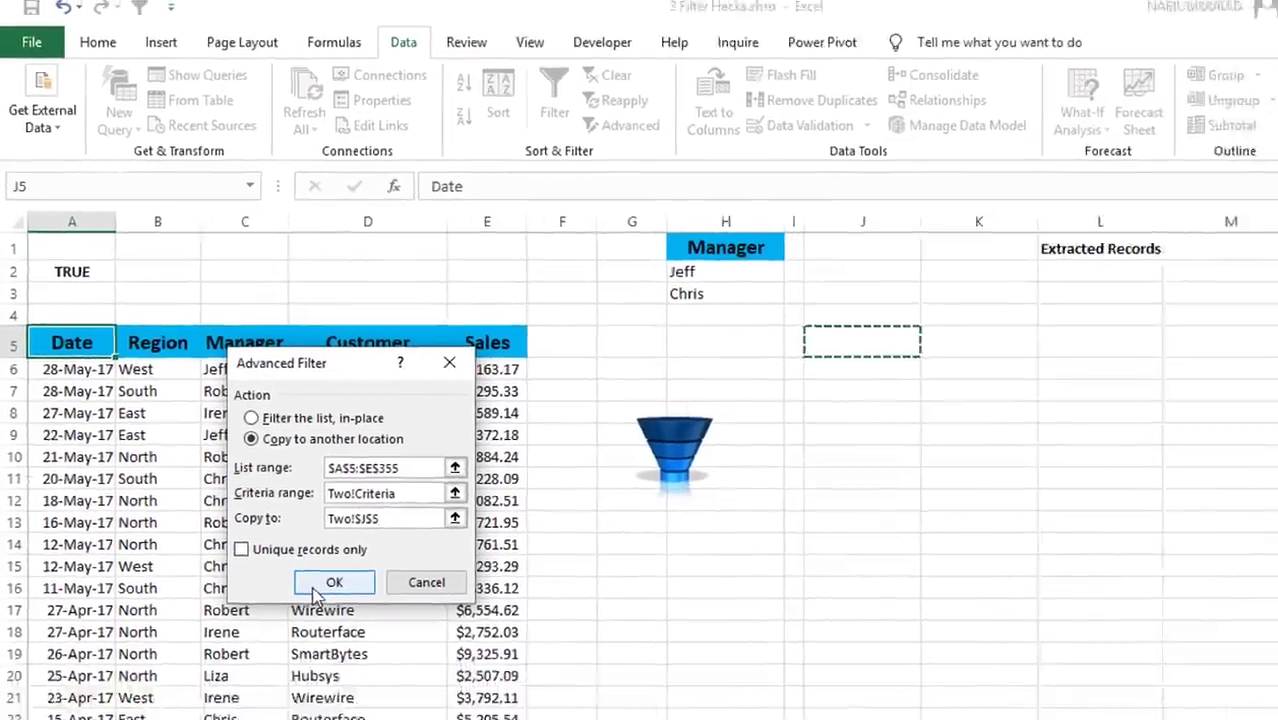
click(371, 639)
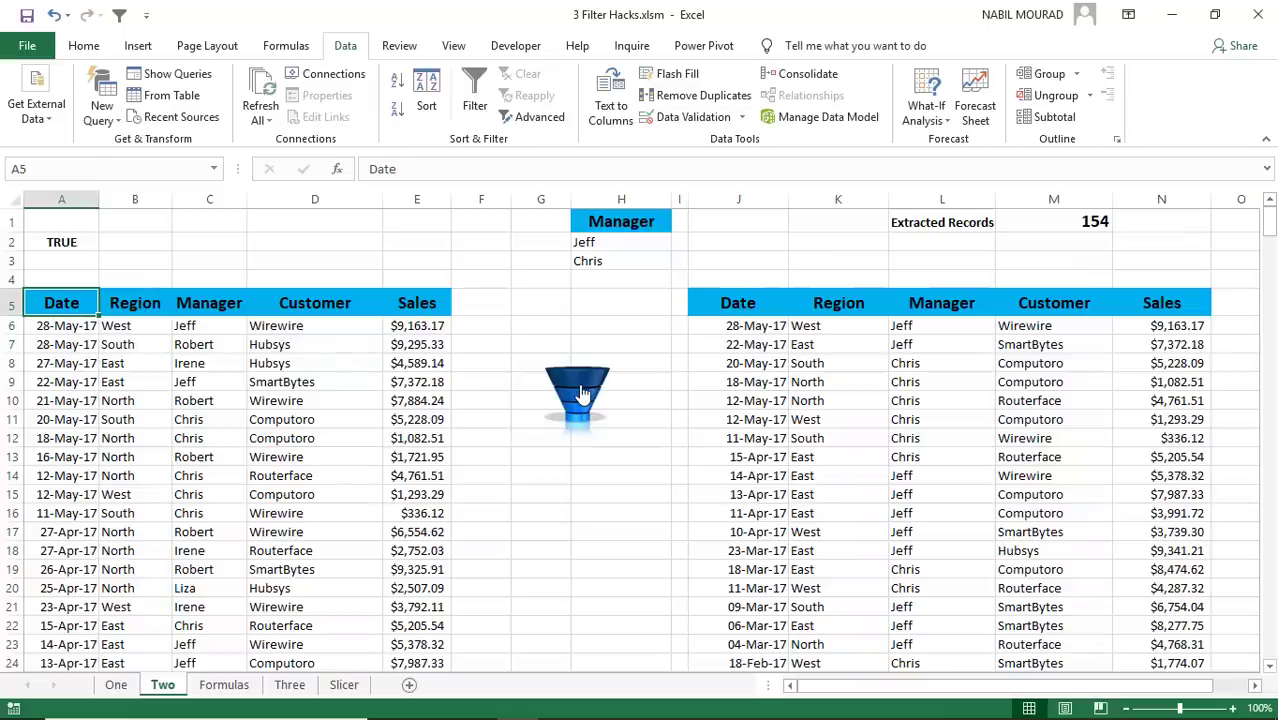
Set the H2:H3 manager criteria to Robert and Liza and run the funnel filter macro
click(625, 243)
click(679, 242)
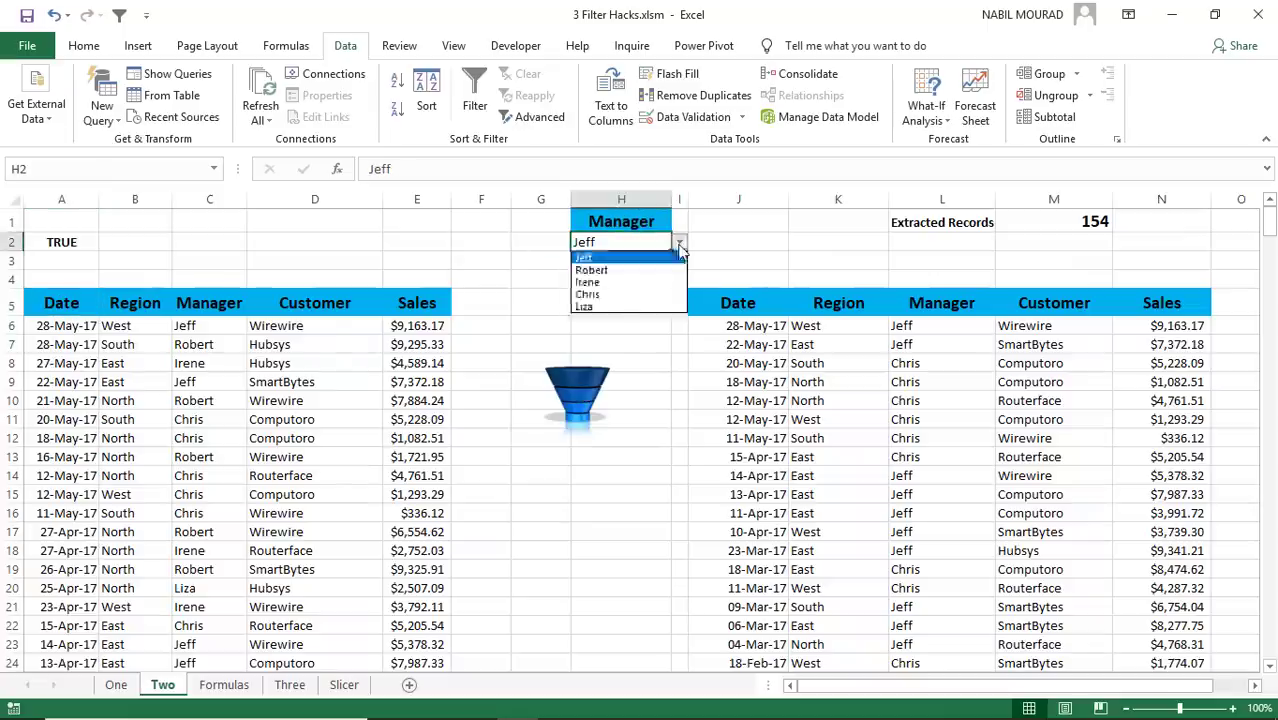
click(610, 270)
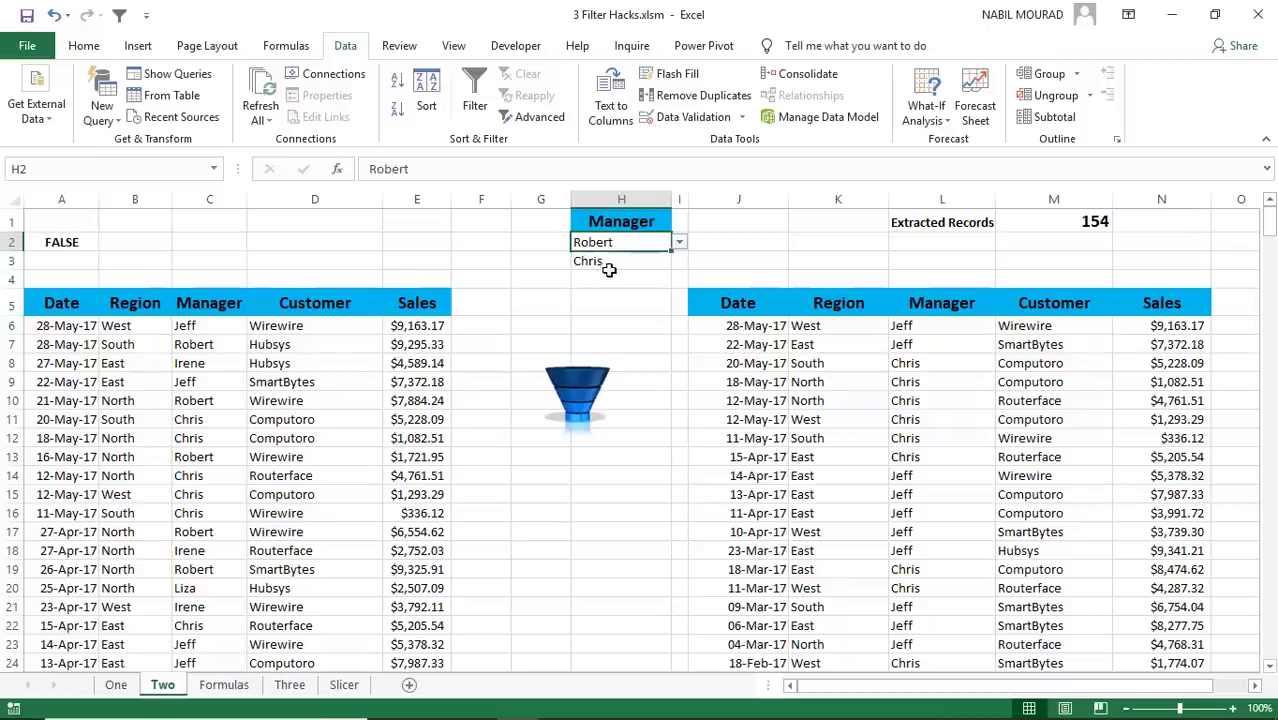
click(655, 263)
click(680, 262)
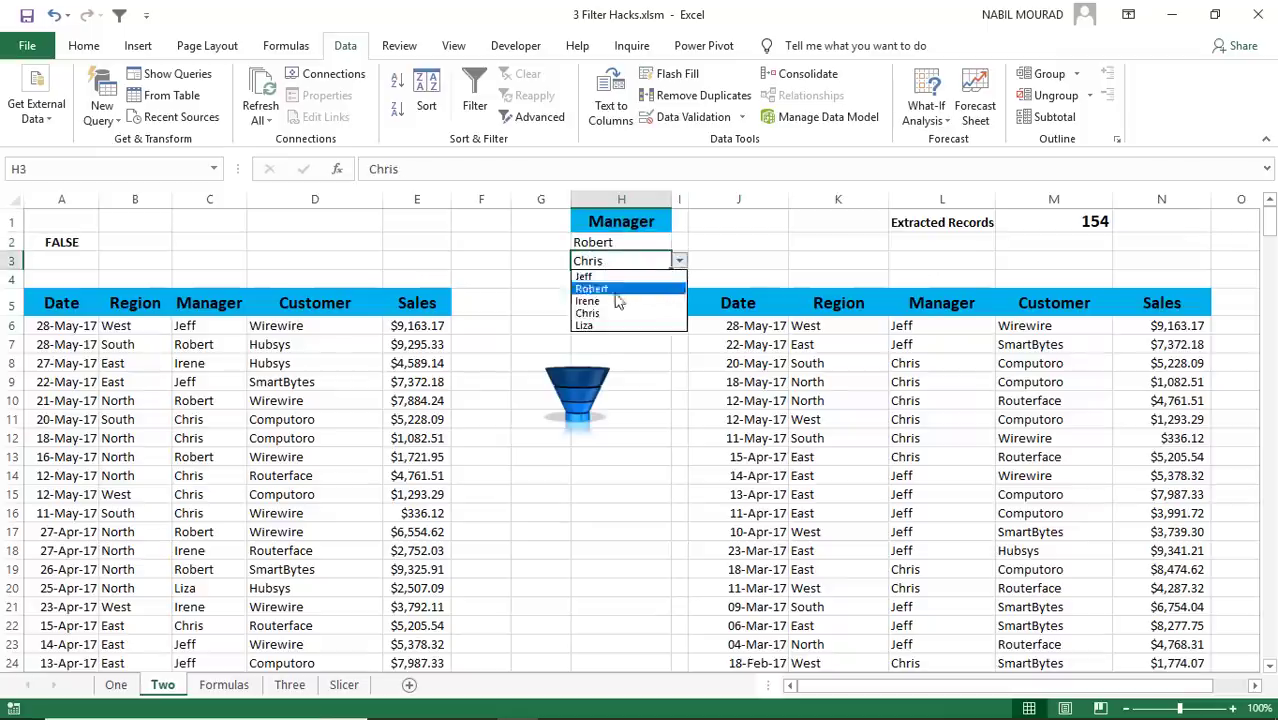
click(594, 326)
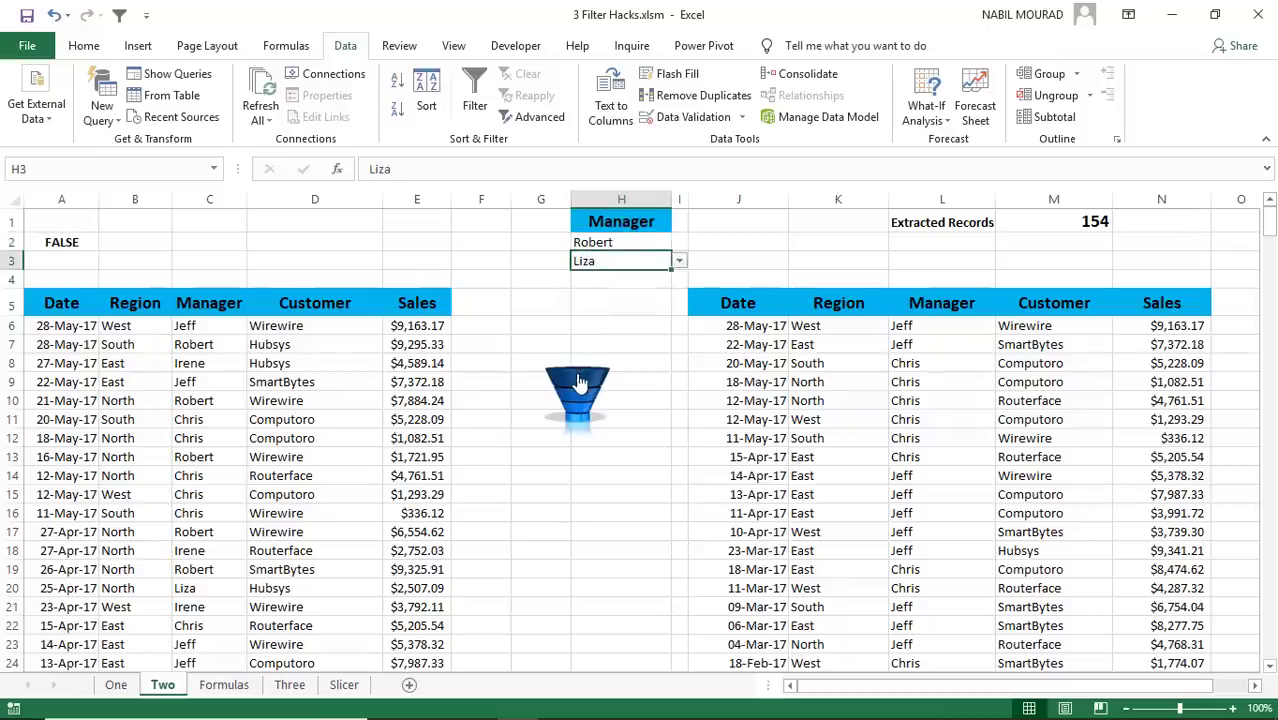
click(578, 383)
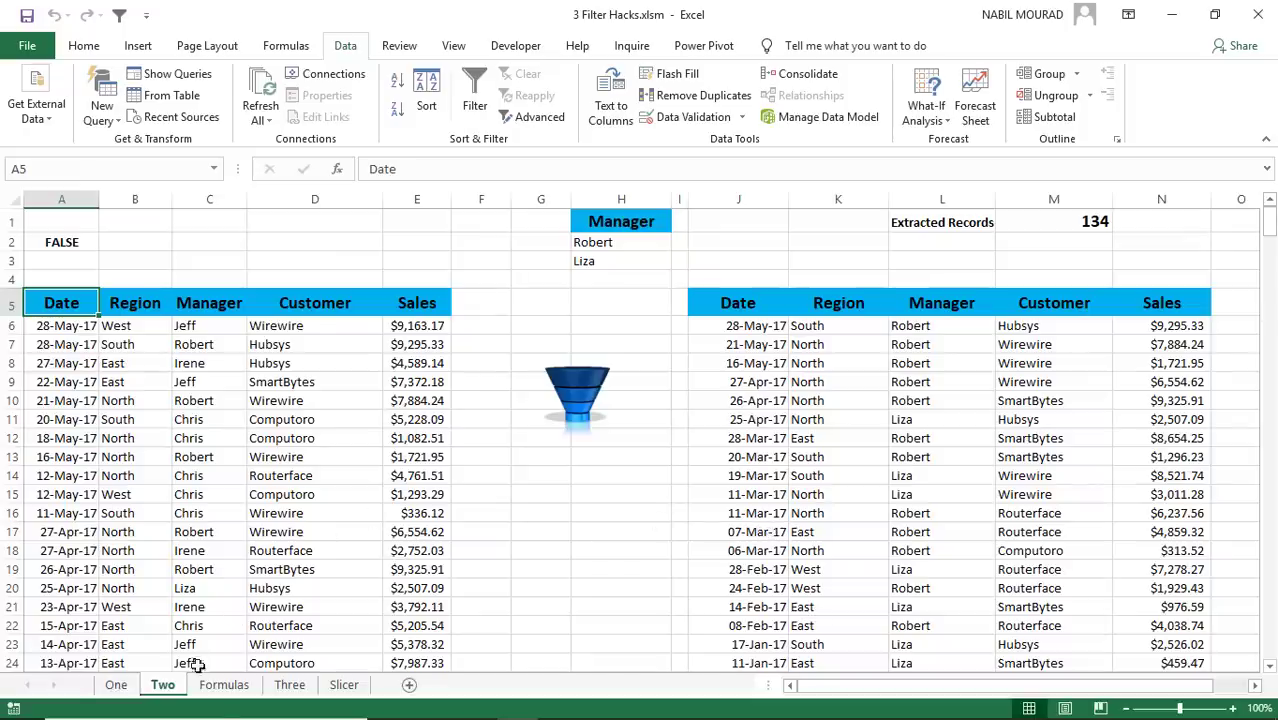
On the Formulas sheet, inspect Profit cells F6–F9 and the =NOT(ISFORMULA(F4)) criterion in A2
click(223, 684)
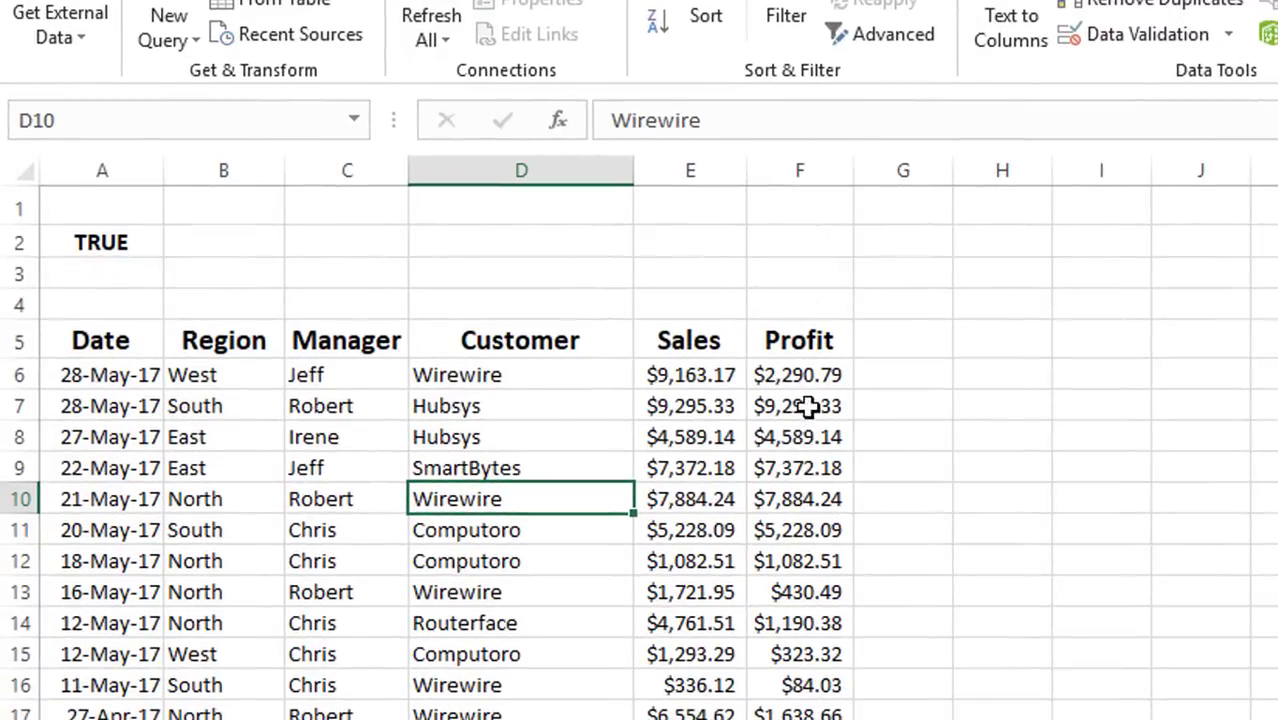
click(806, 374)
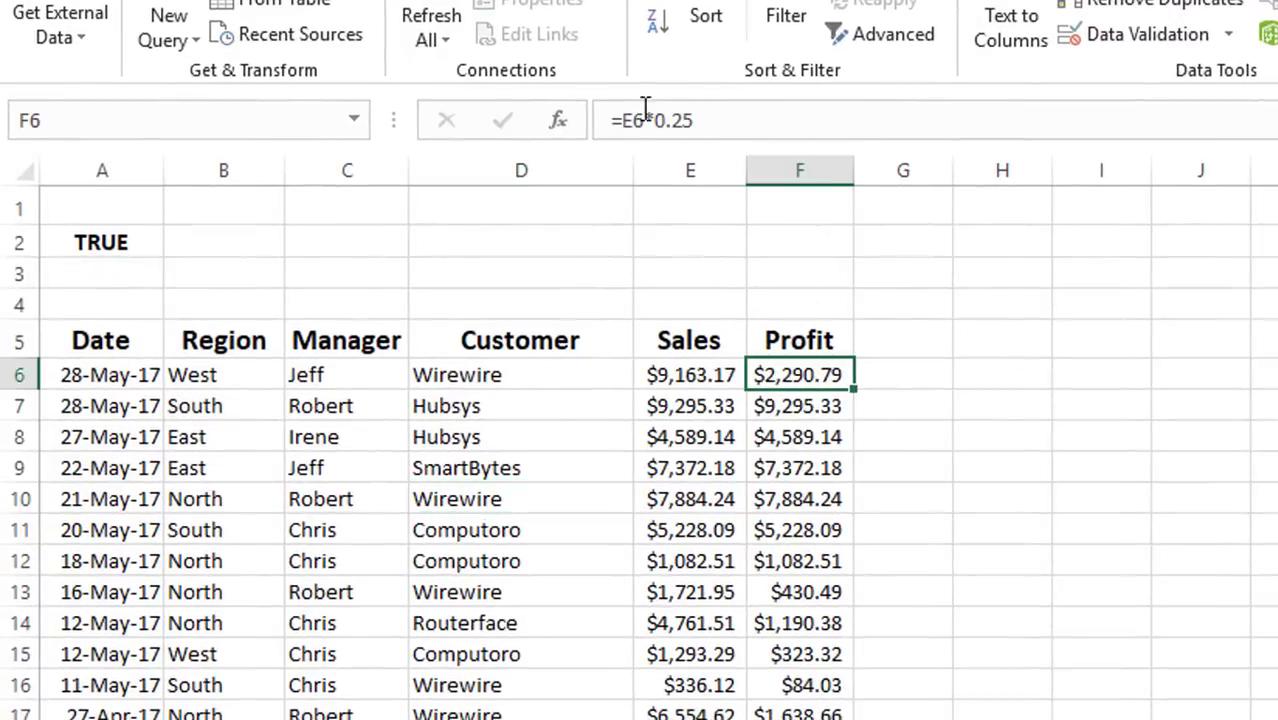
click(792, 404)
click(795, 436)
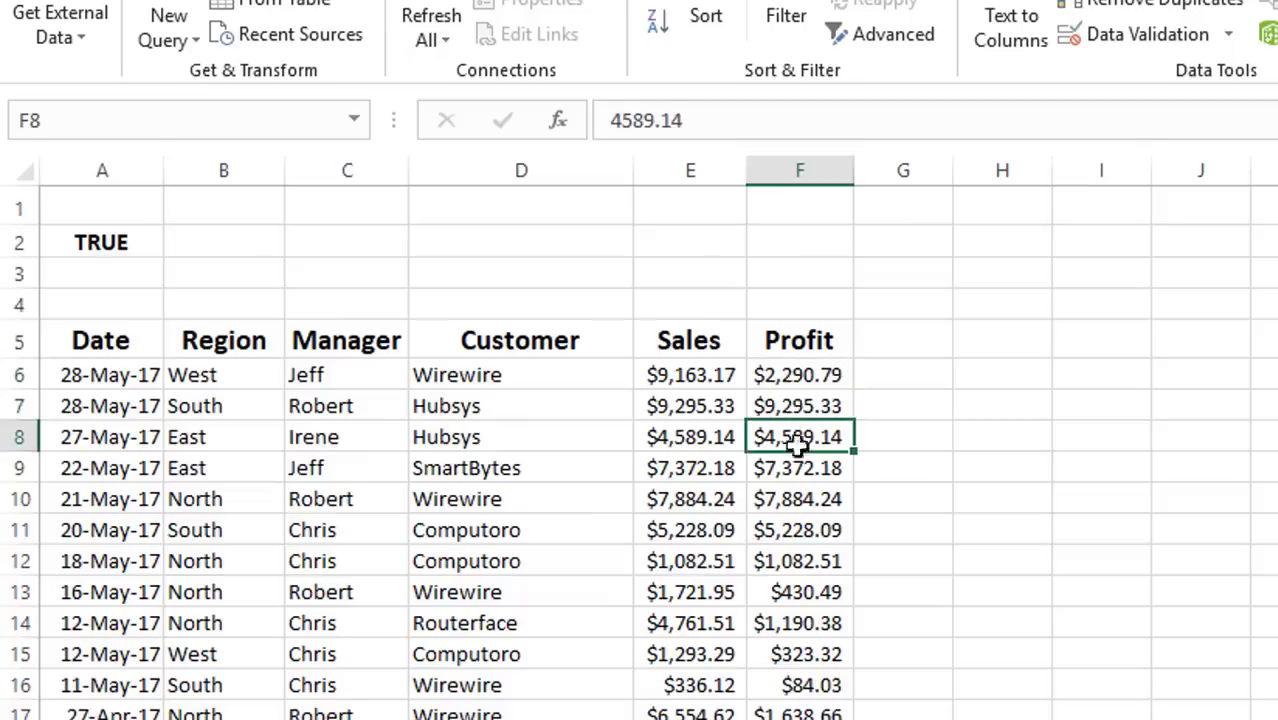
click(799, 470)
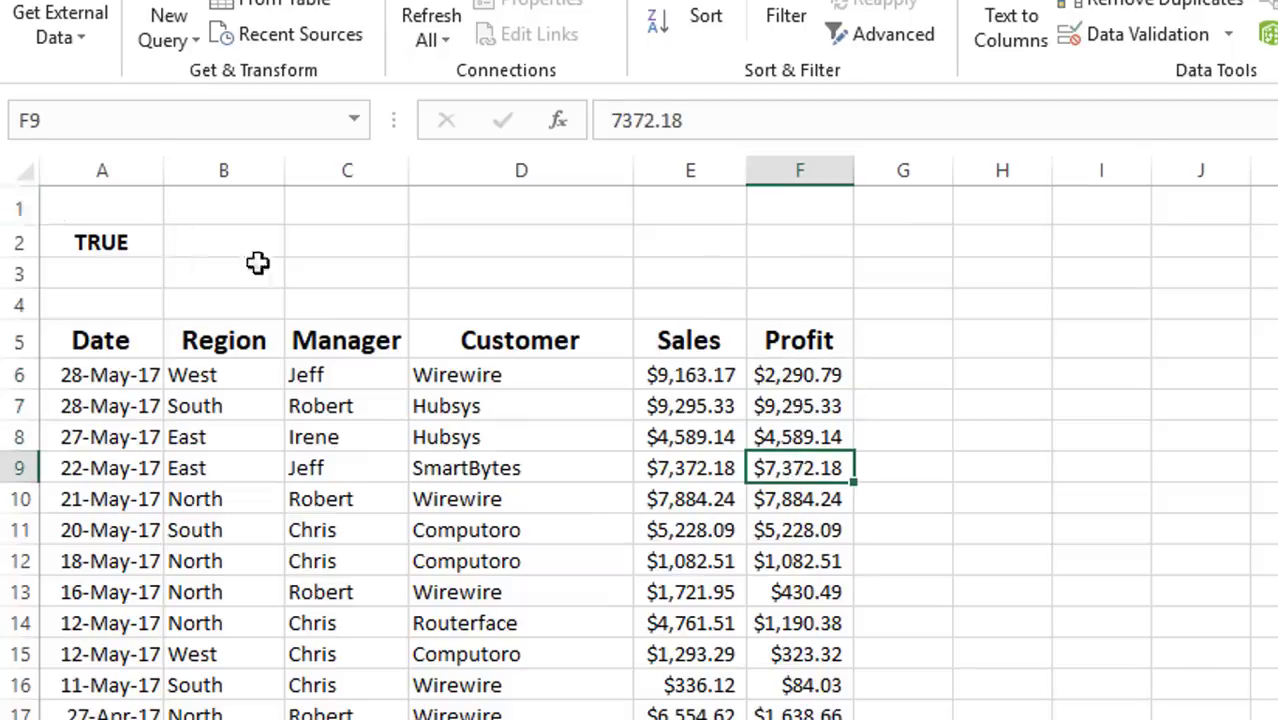
click(118, 246)
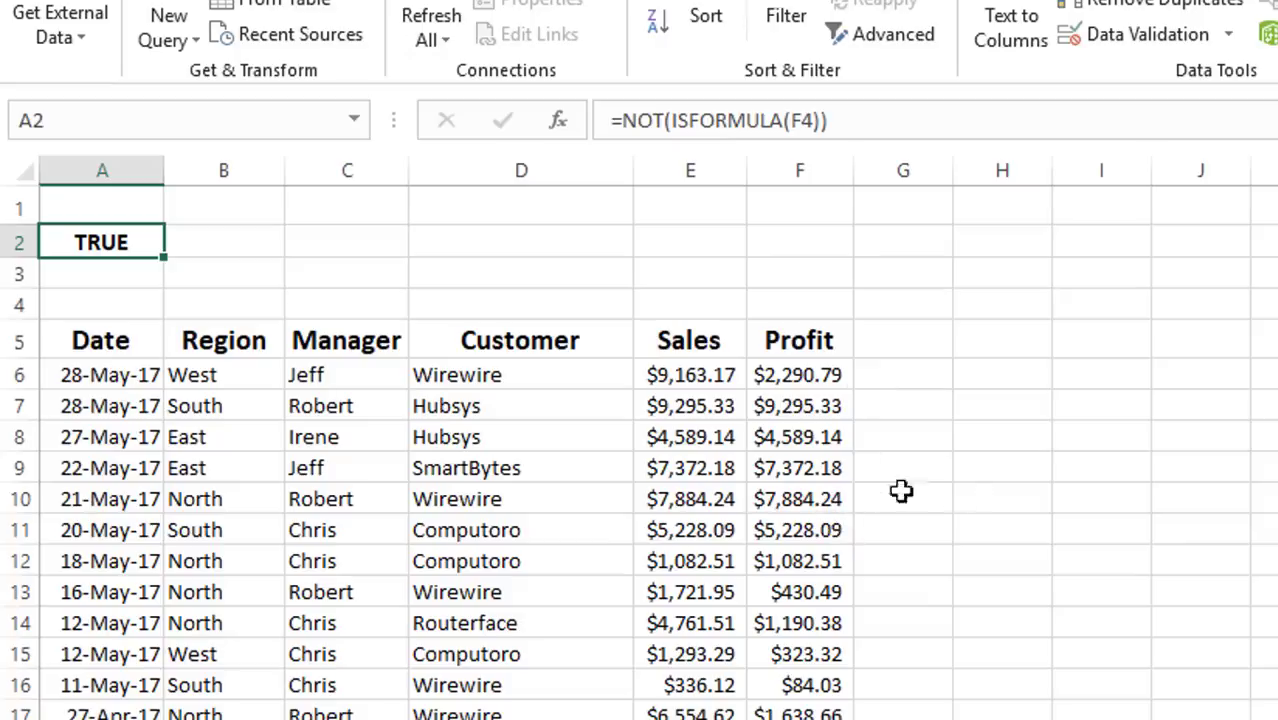
Open Advanced Filter from the sales data and set the criteria range to A1:A2
click(88, 342)
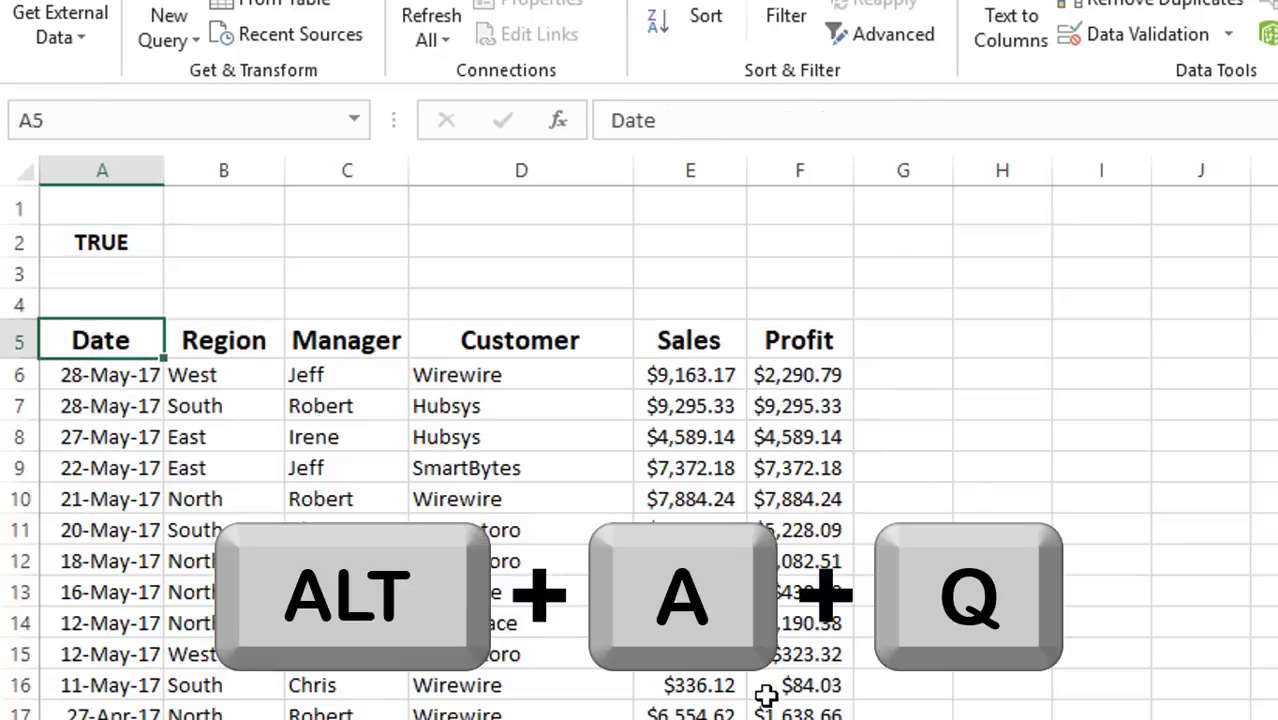
key(alt+a)
key(q)
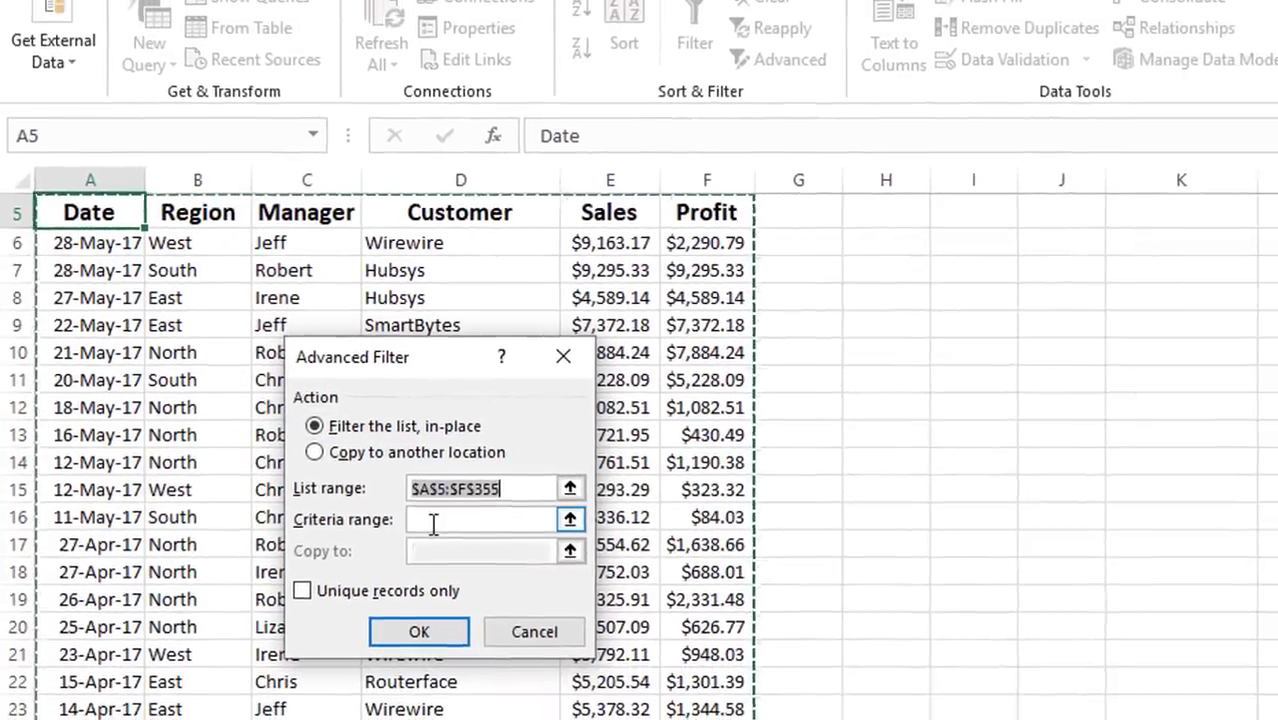
click(492, 557)
scroll(262, 448, up, 2)
drag(110, 217, 103, 243)
Copy the records with typed Profit values to another location starting at K5
click(318, 460)
click(422, 551)
click(425, 555)
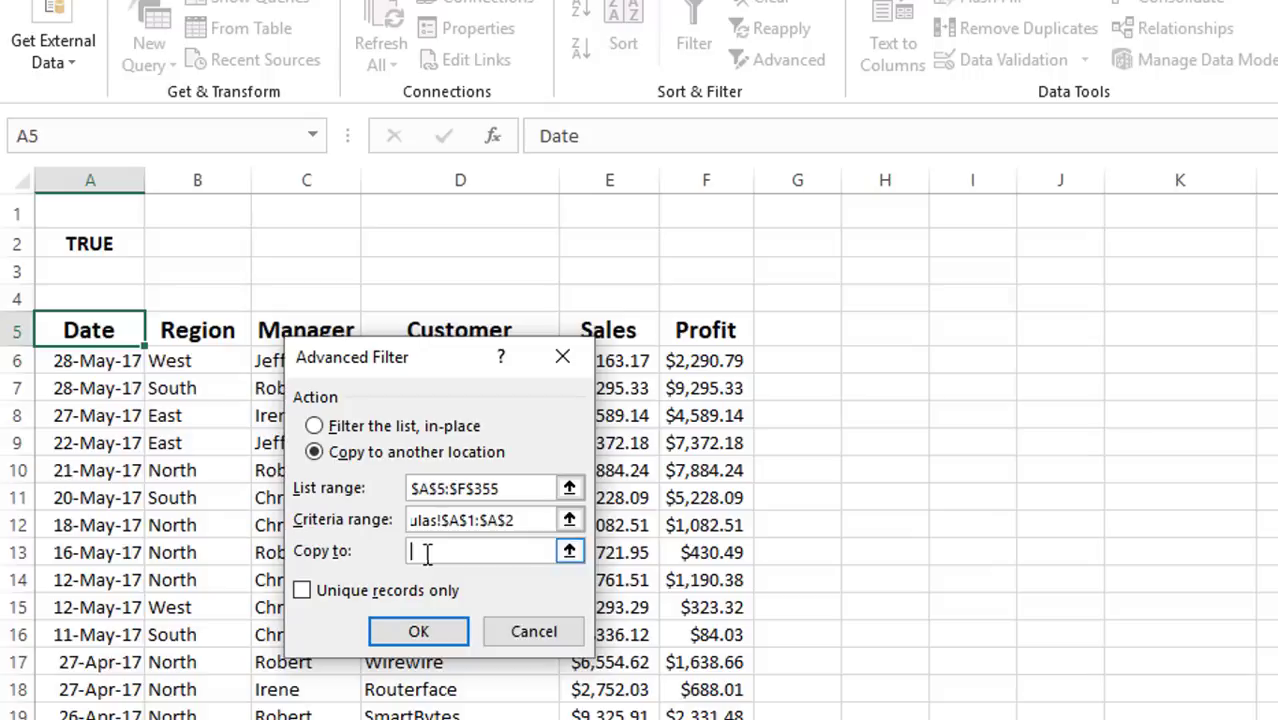
click(1143, 328)
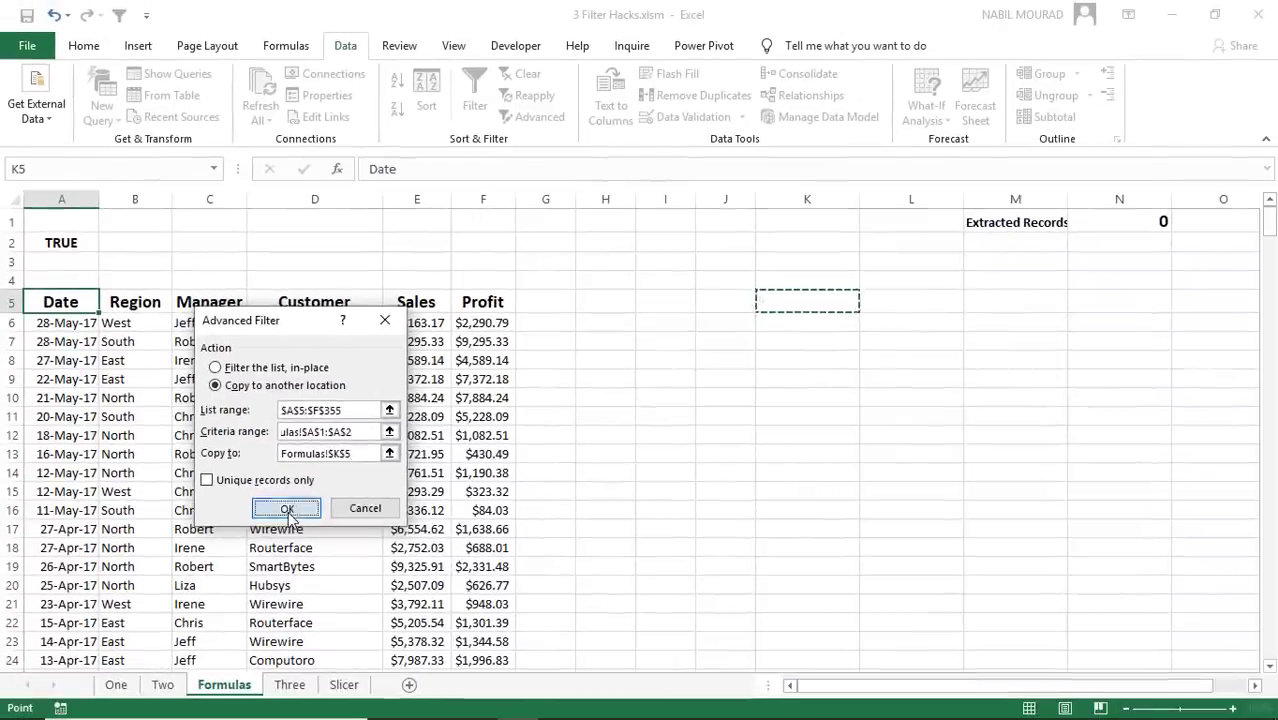
click(297, 517)
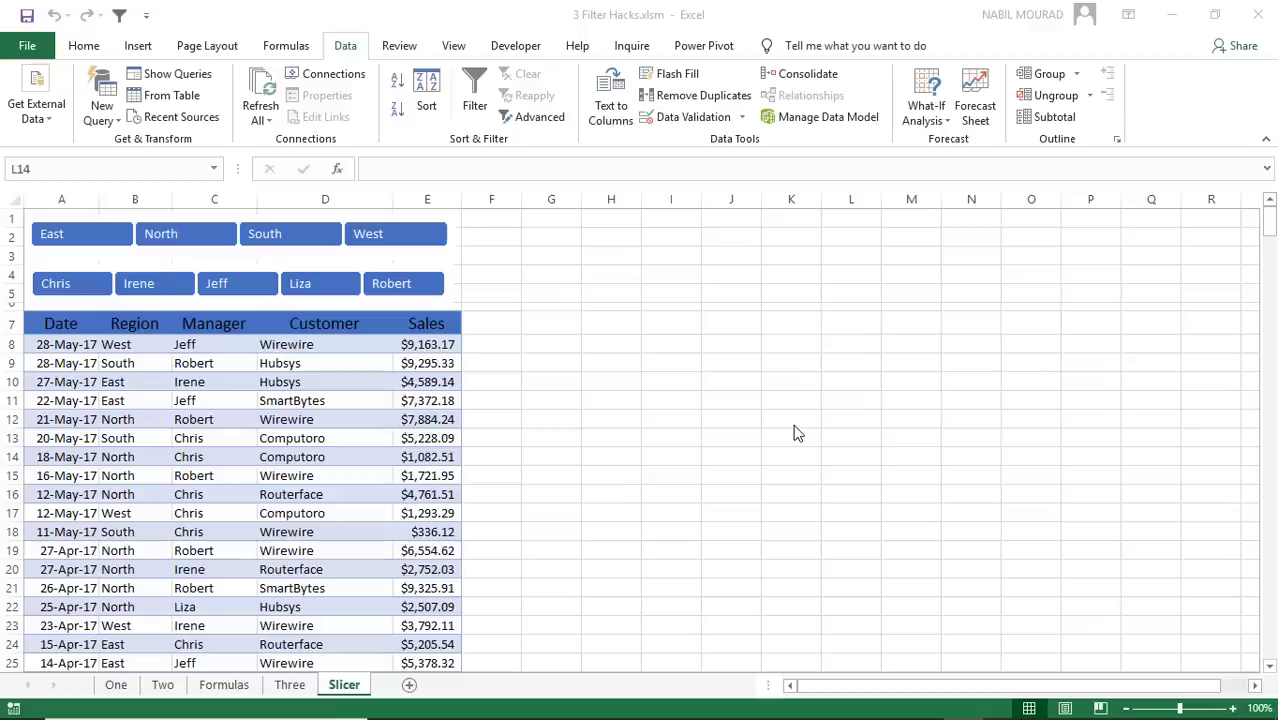
click(72, 238)
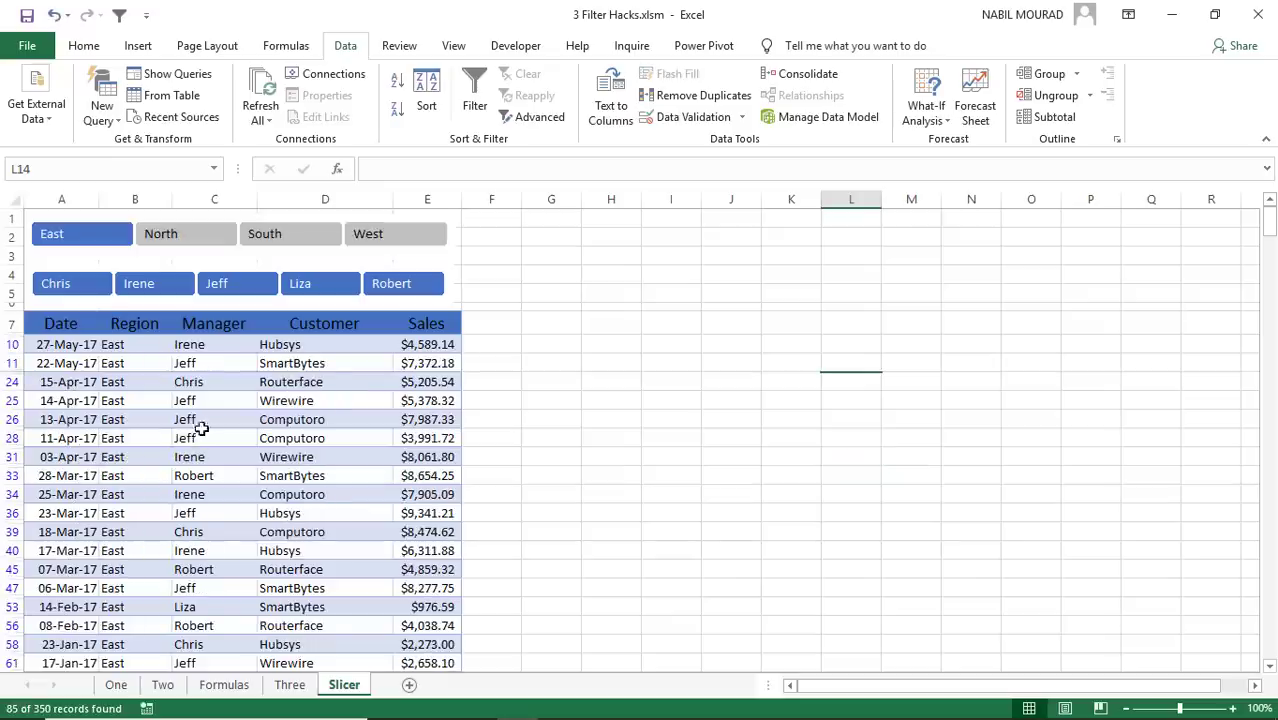
click(313, 289)
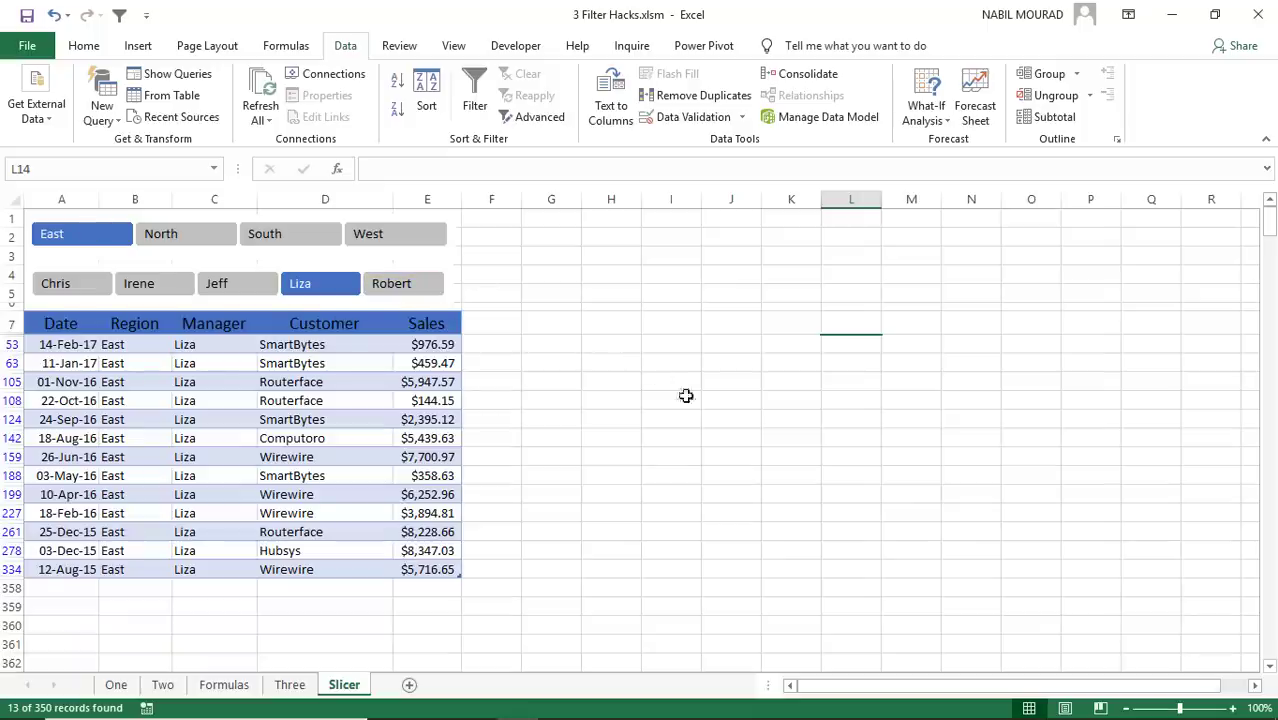
click(59, 344)
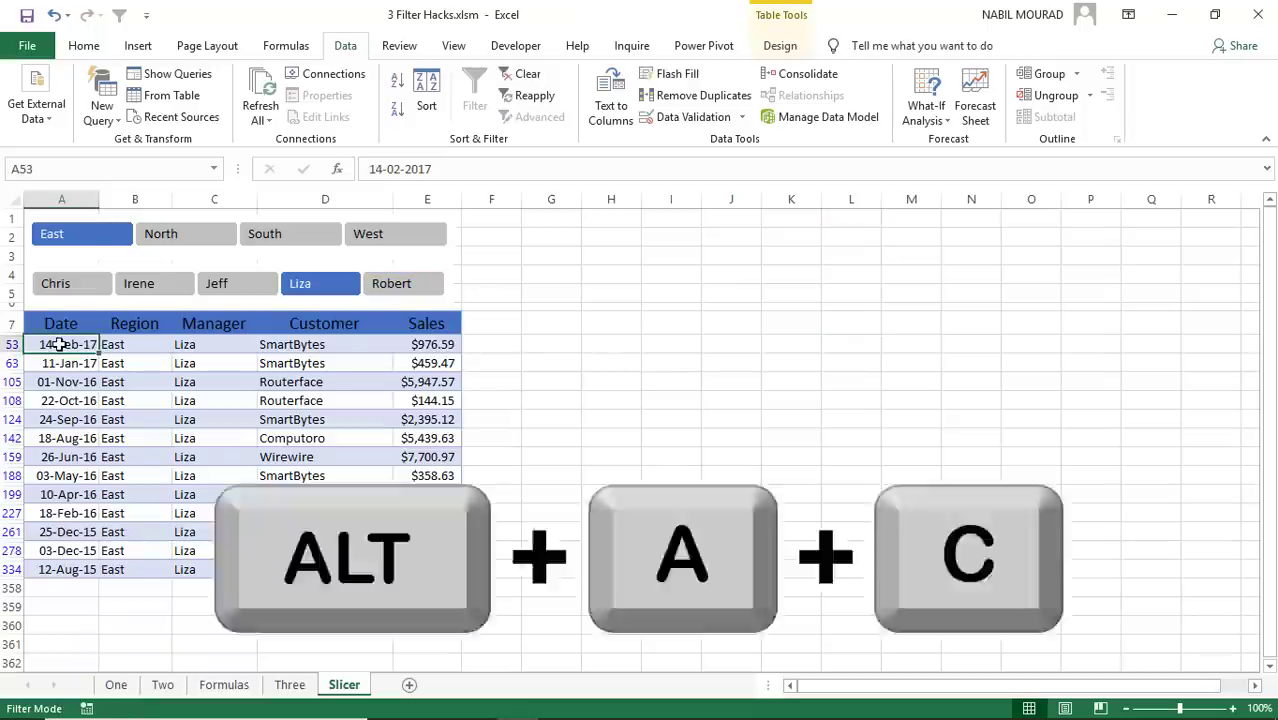
key(alt+a)
key(c)
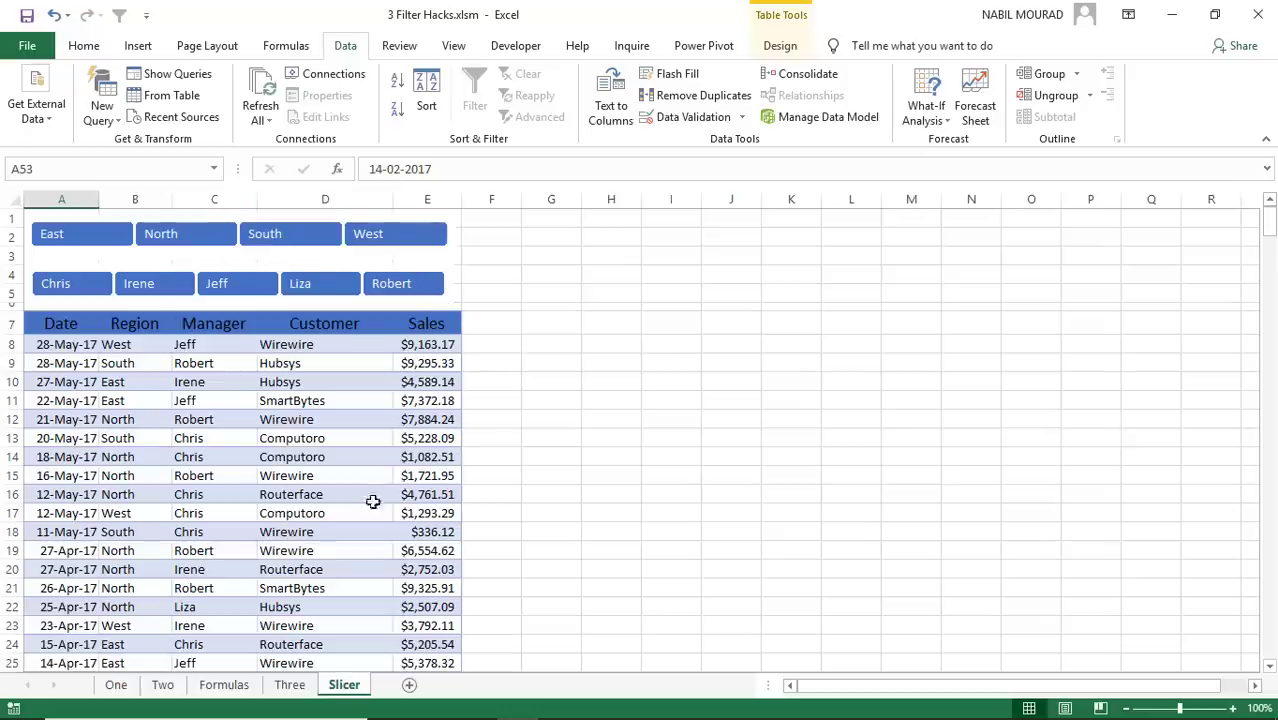
Convert sheet Three's sales data A7:E357 into a table with headers using Ctrl+T
click(290, 686)
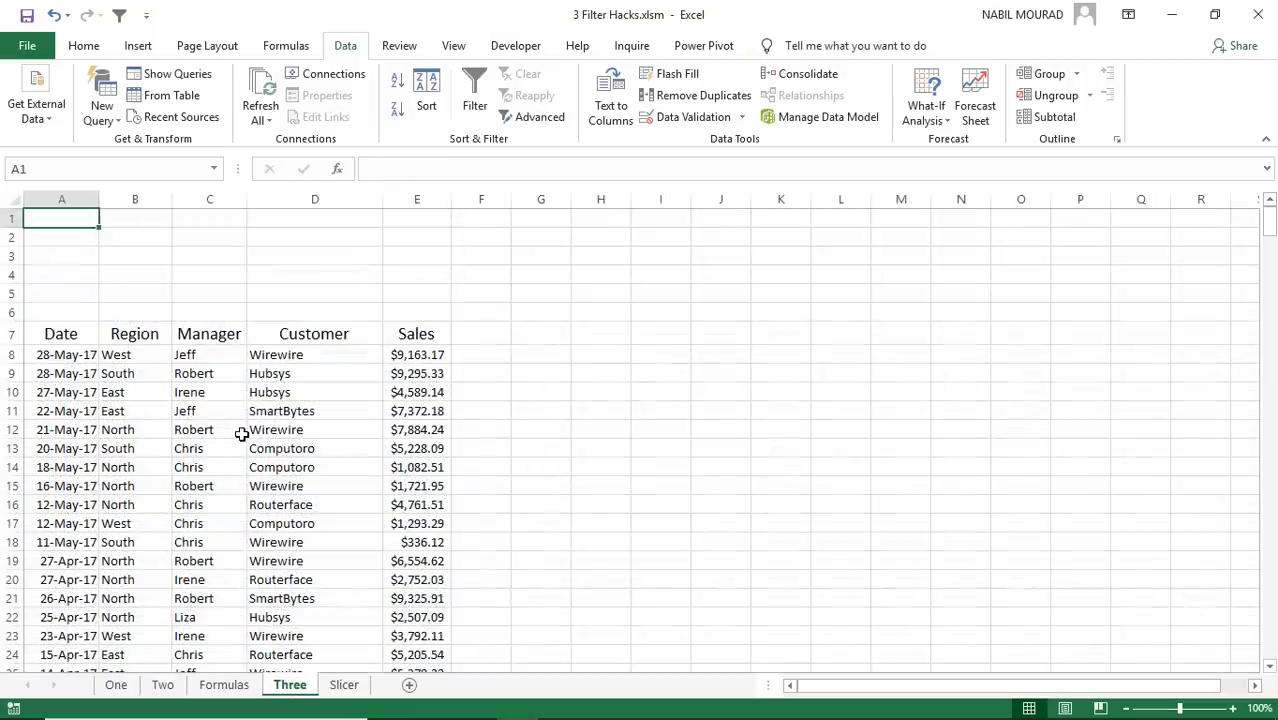
click(201, 391)
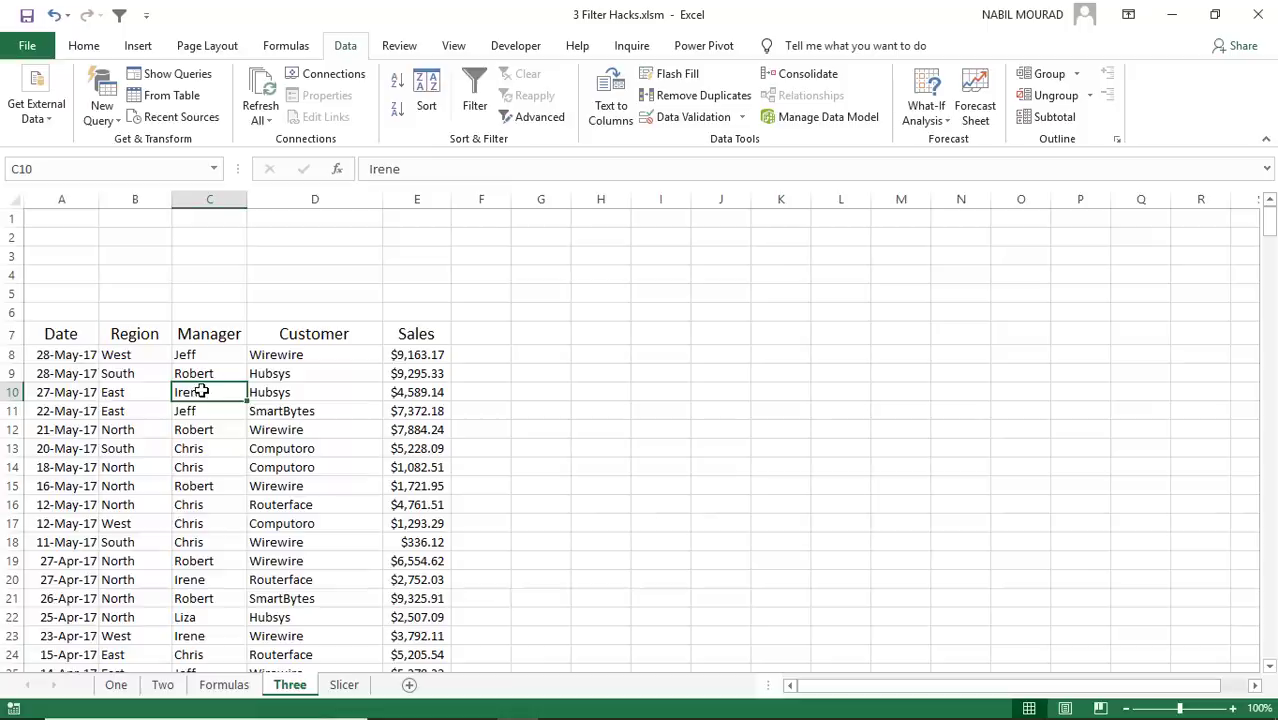
key(ctrl+t)
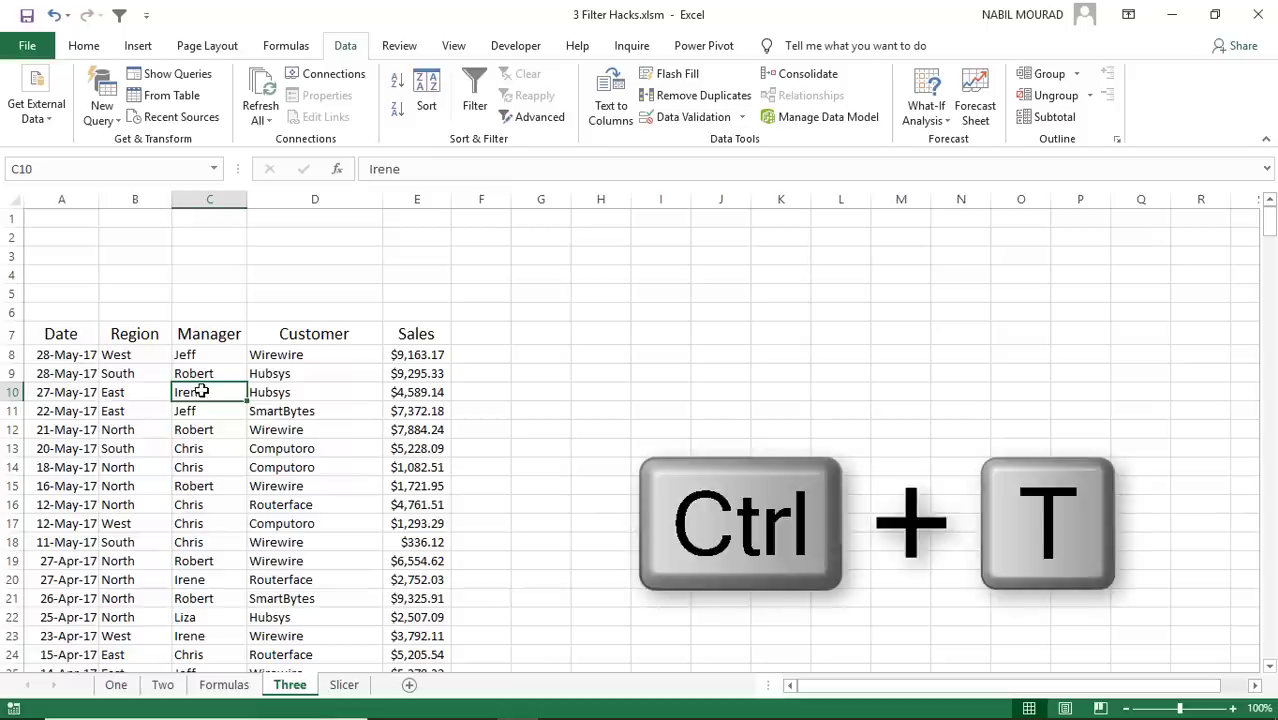
scroll(201, 391, down, 2)
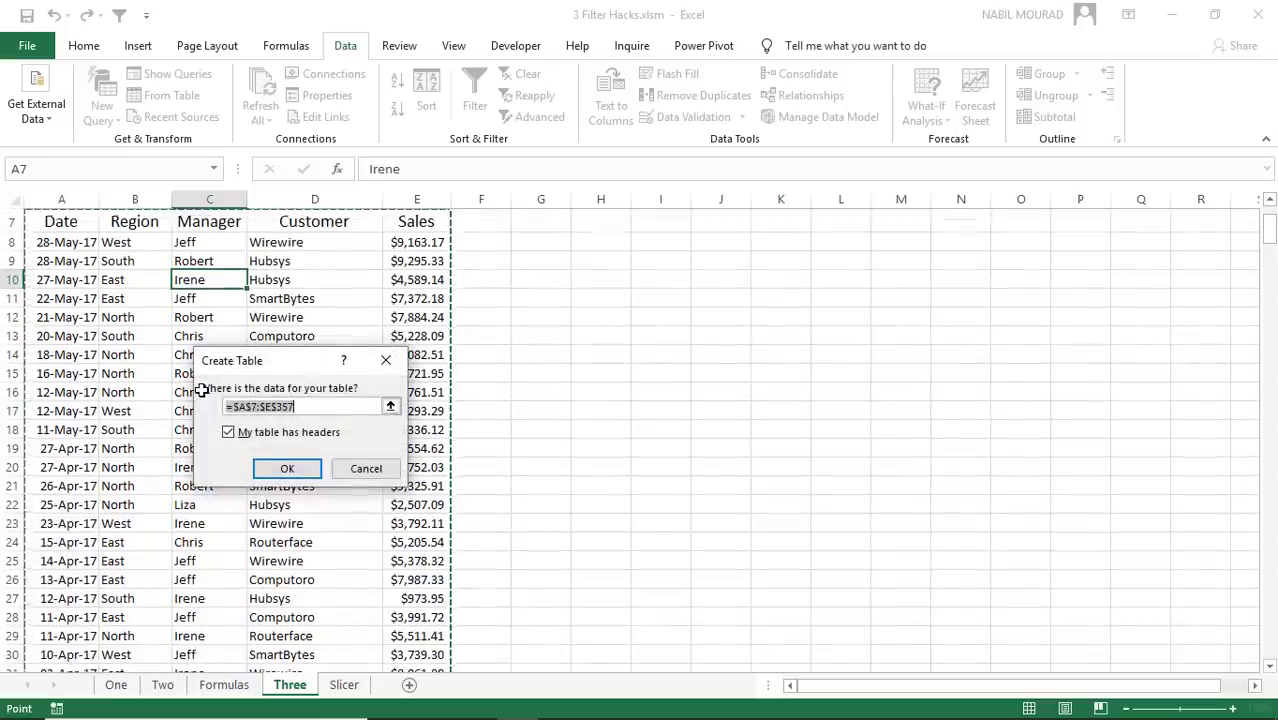
key(Return)
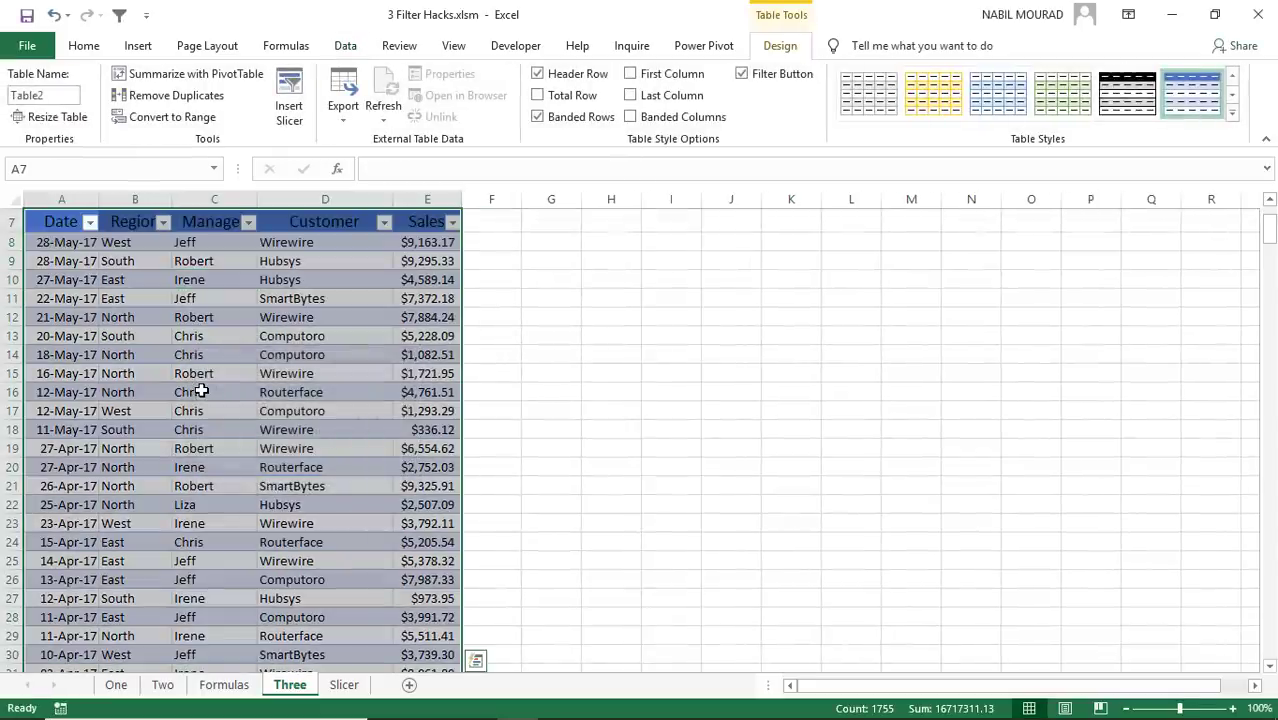
click(200, 375)
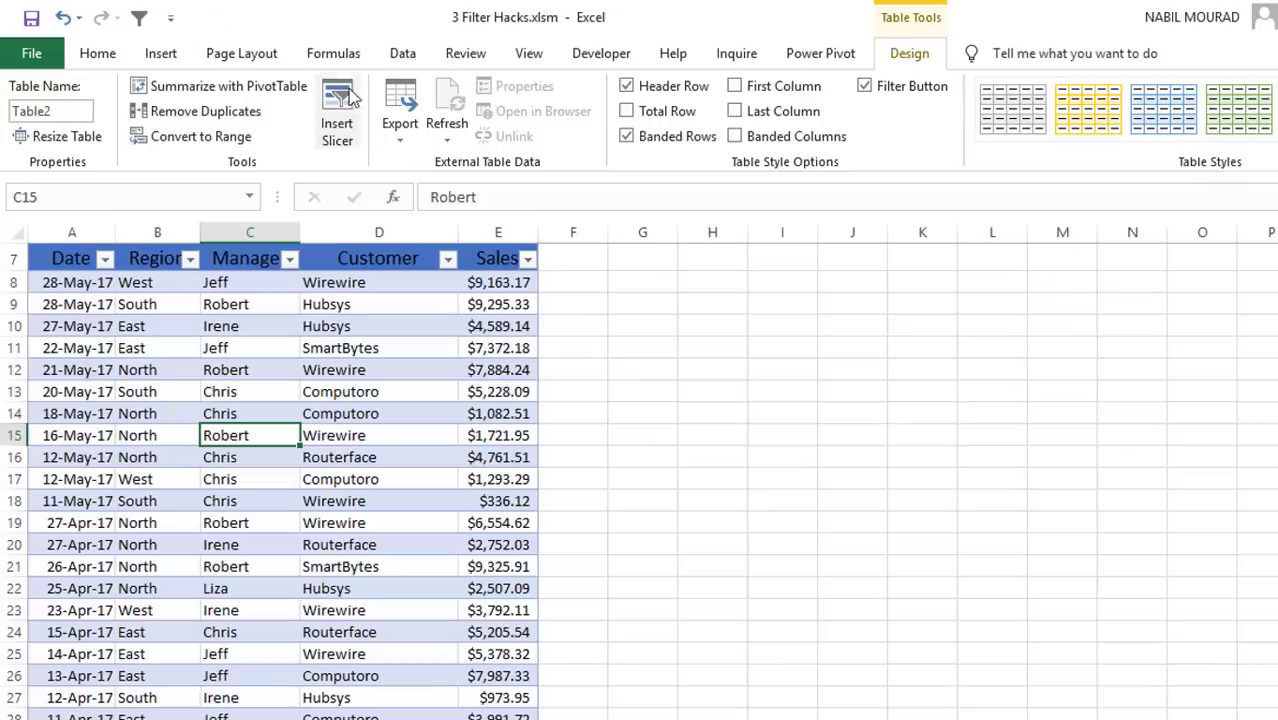
Insert Region and Manager slicers for the table
click(349, 94)
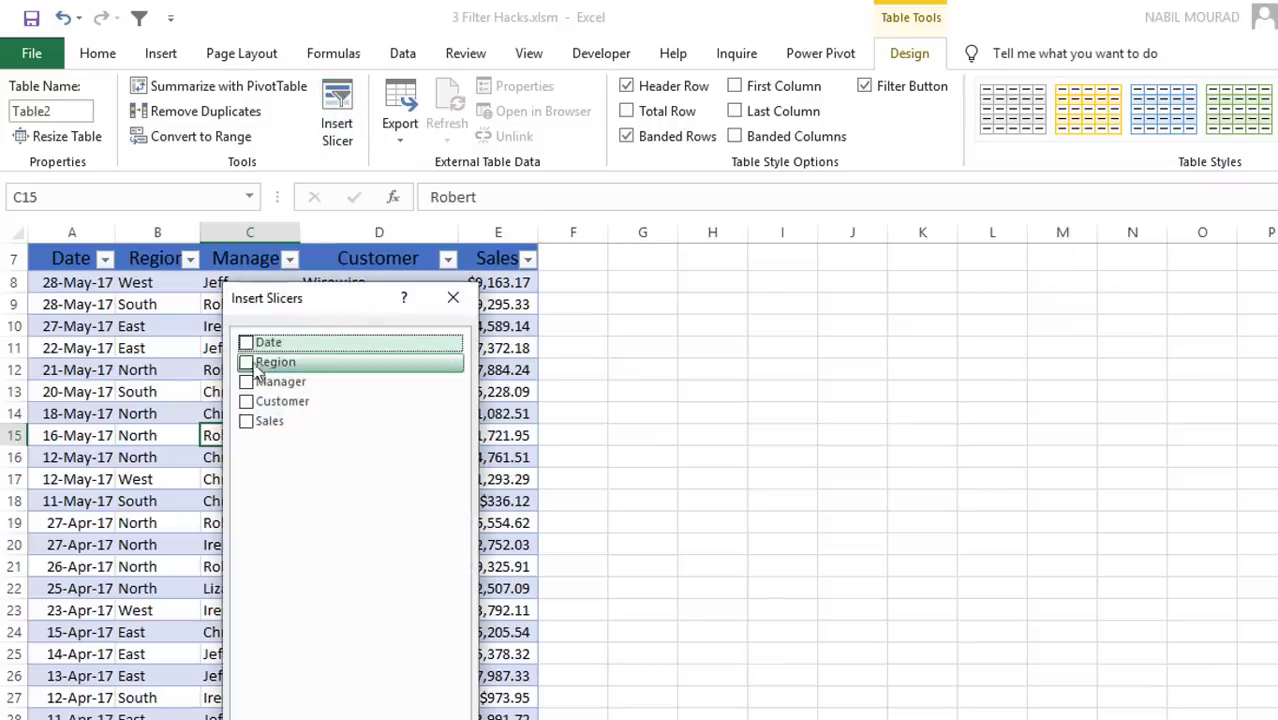
click(247, 363)
click(248, 384)
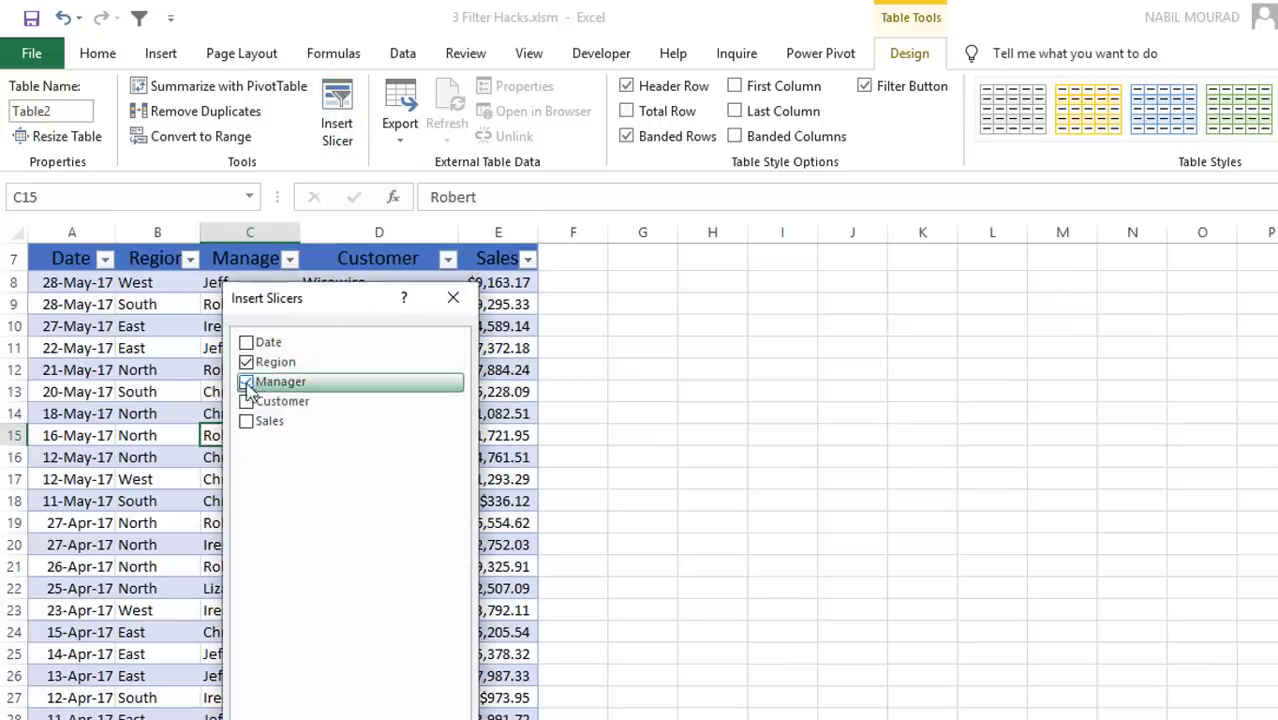
key(Return)
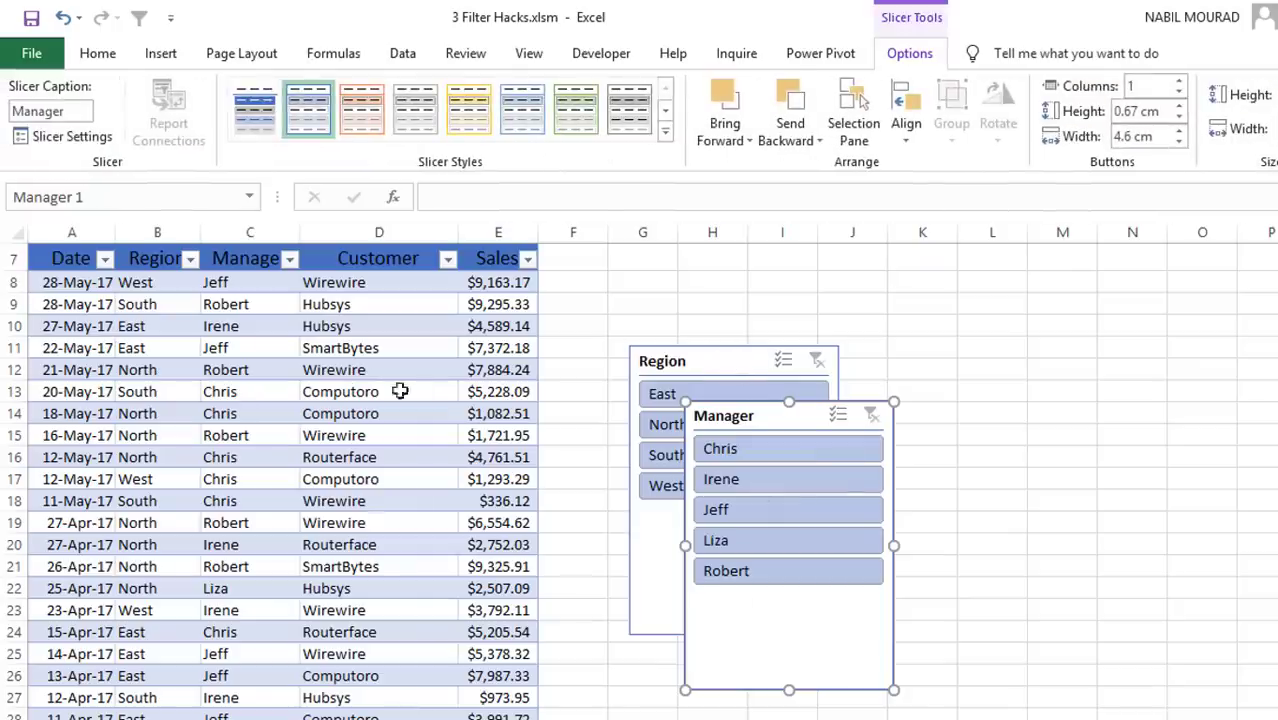
Move the Region slicer to the sheet's top-left and widen it to column E
click(566, 366)
scroll(728, 500, up, 2)
drag(727, 497, 131, 258)
drag(249, 392, 531, 382)
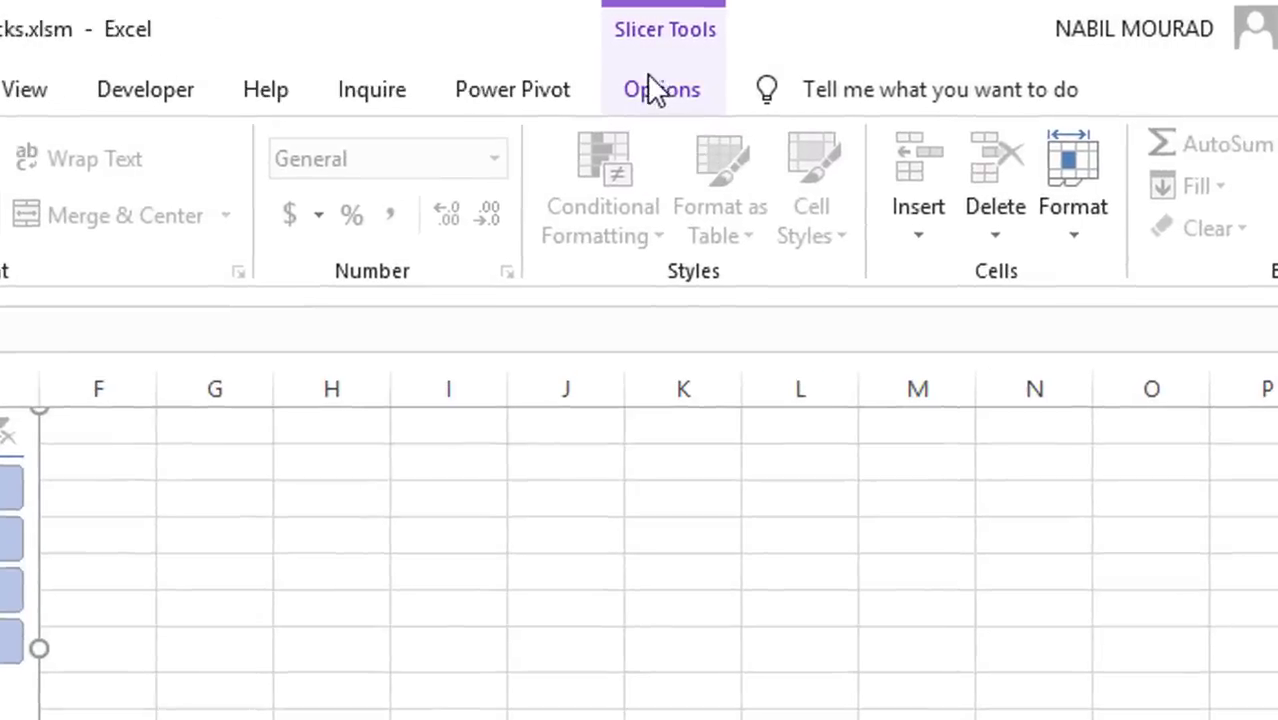
Lay out the Region slicer buttons in 3 columns
click(650, 88)
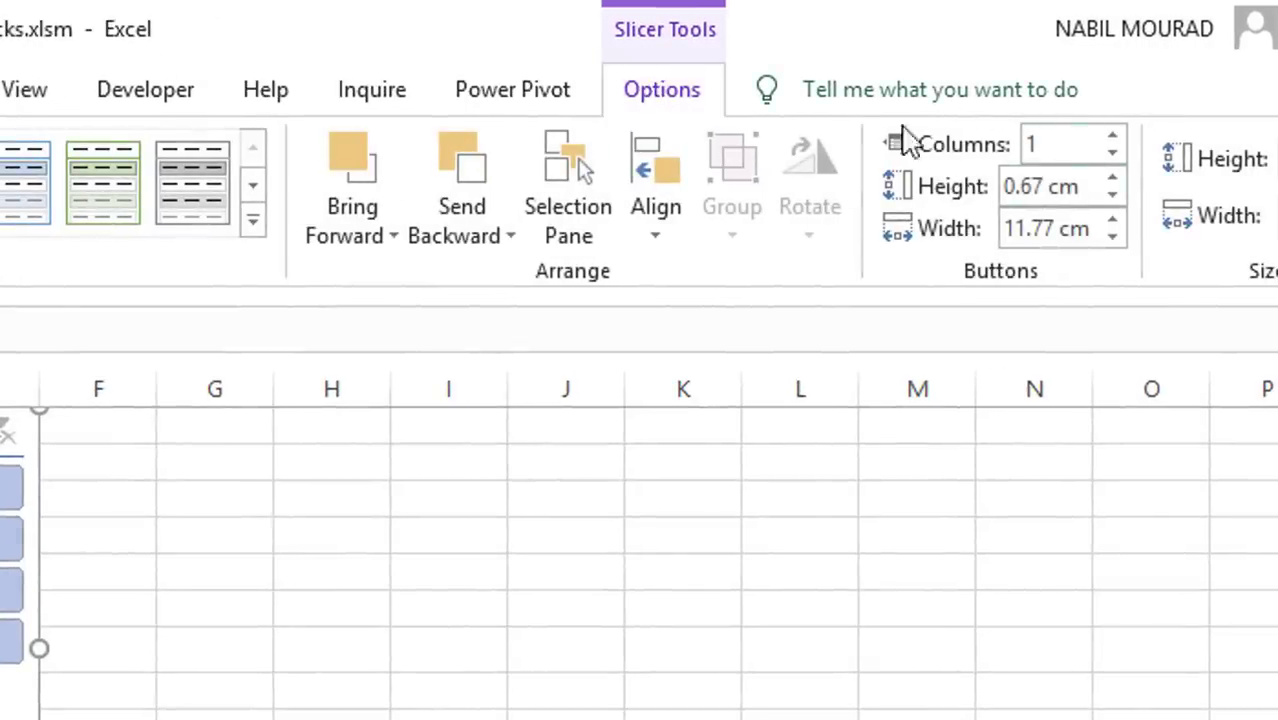
click(1113, 137)
click(1113, 137)
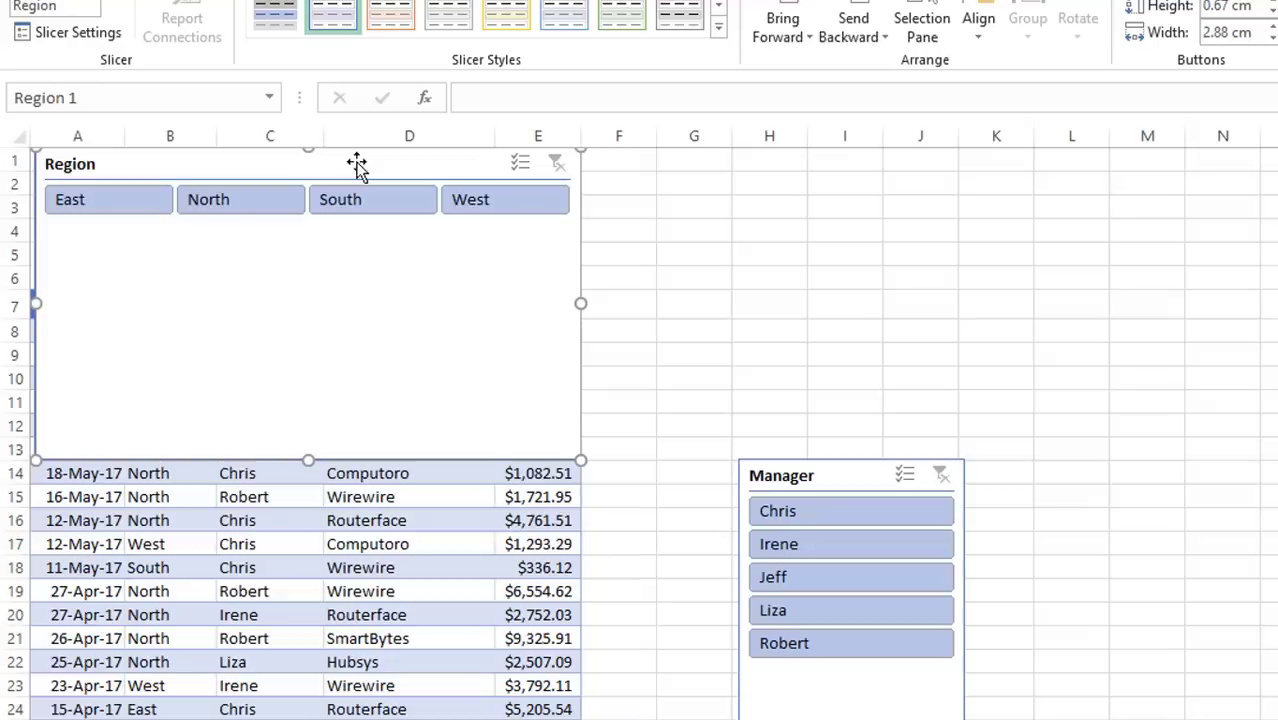
Hide the Region header and empty items, shrink it to a strip, and move Manager above the table
right_click(236, 176)
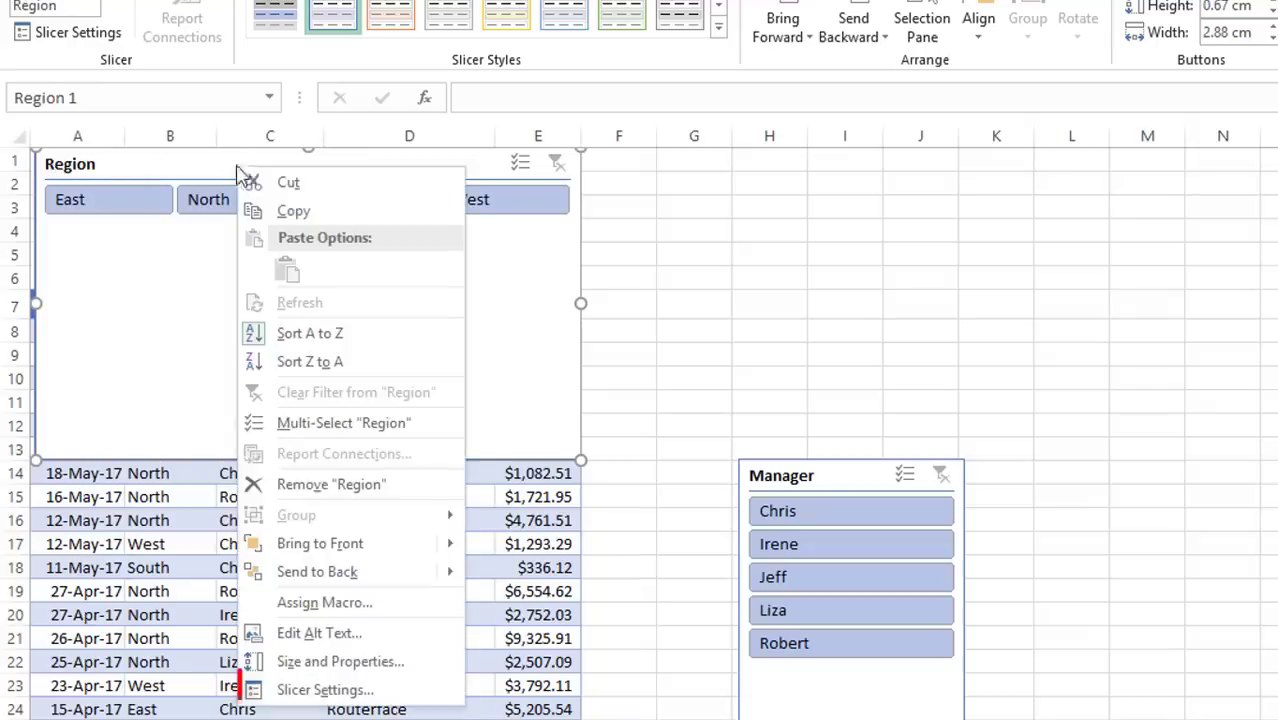
click(320, 690)
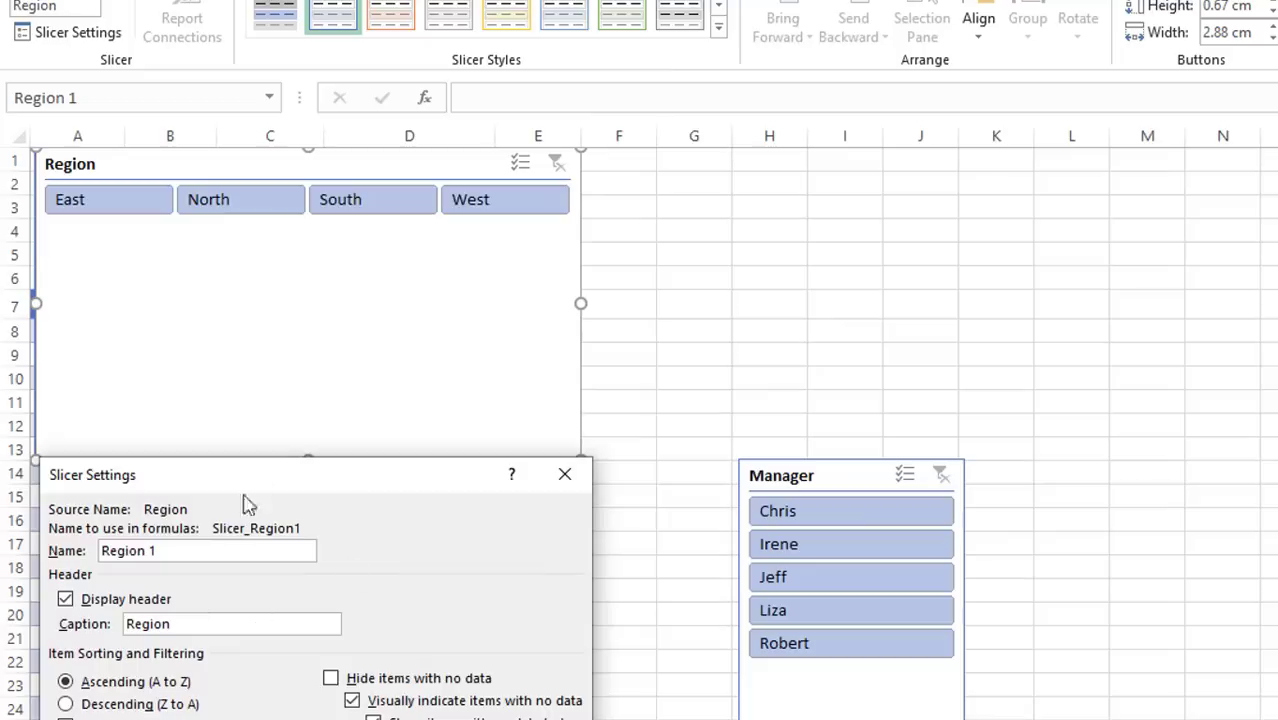
drag(275, 490, 404, 242)
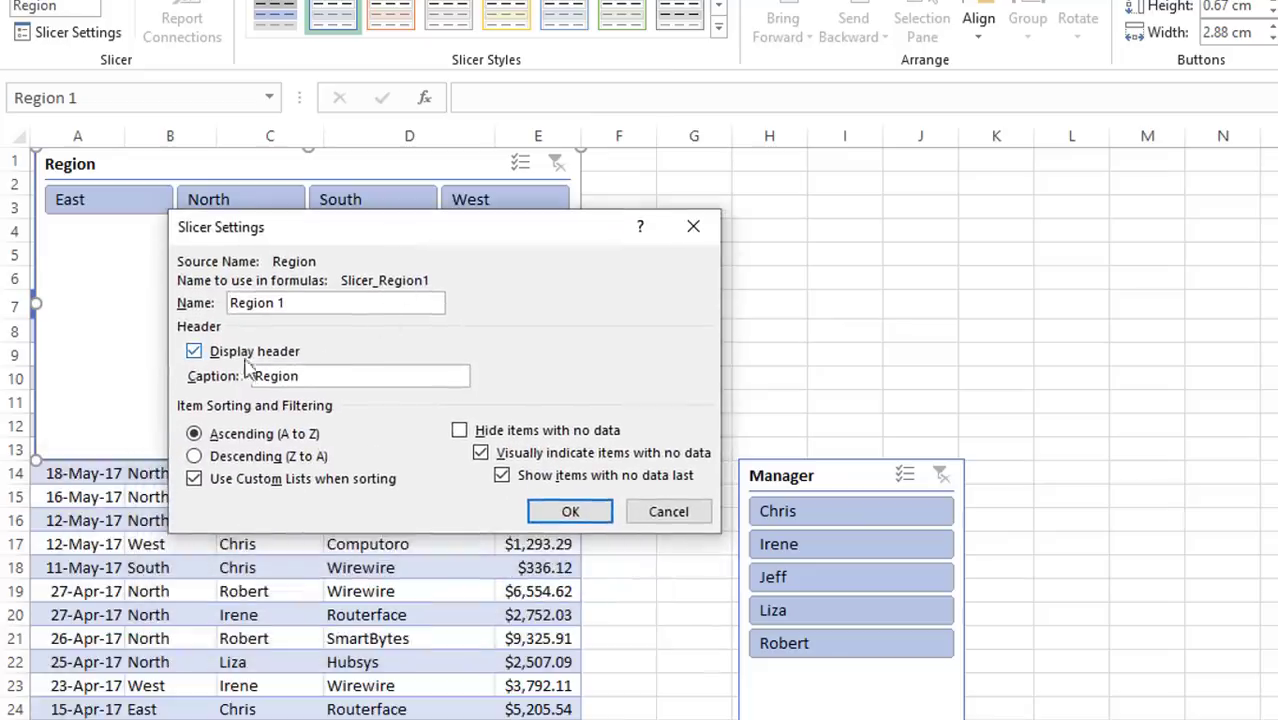
click(194, 352)
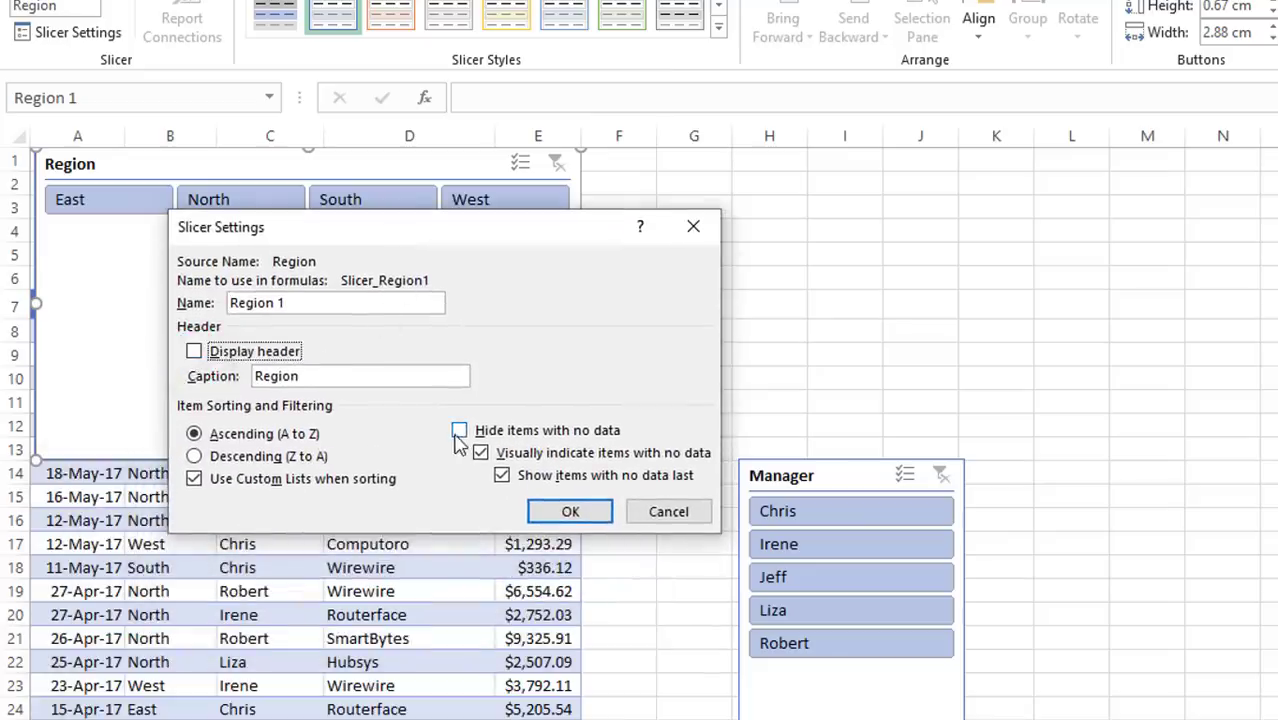
click(459, 434)
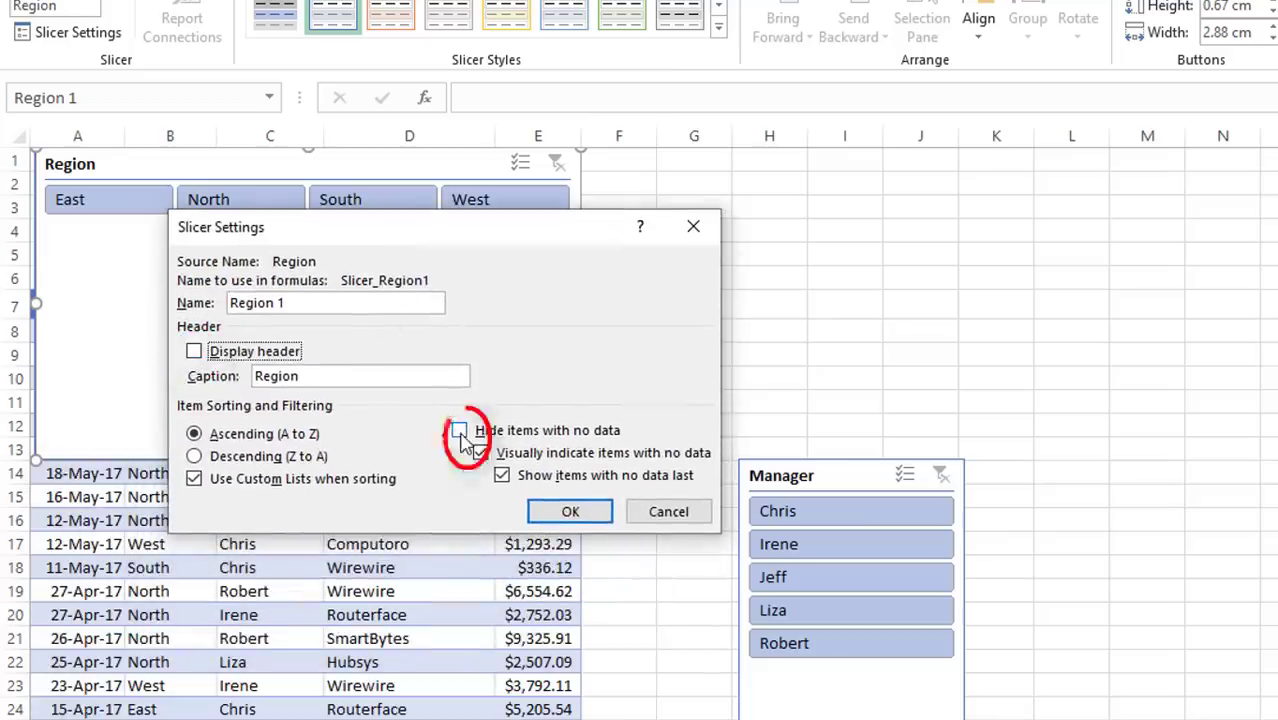
click(568, 511)
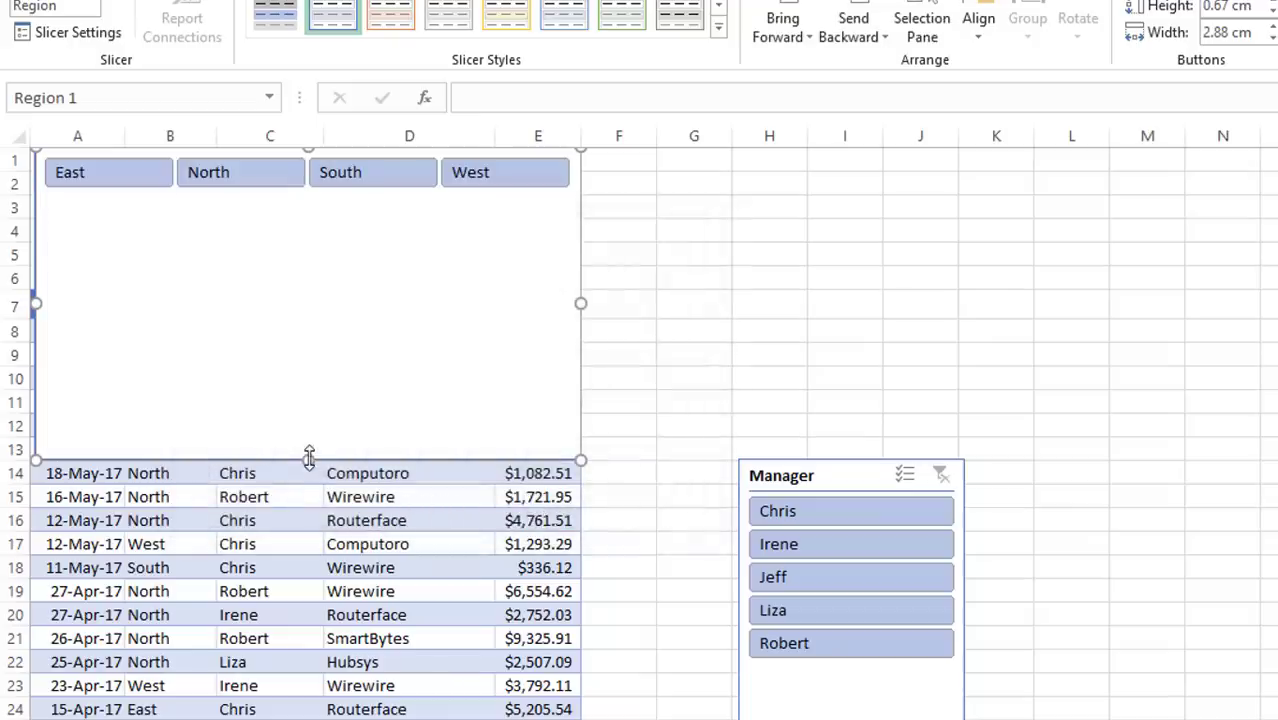
drag(308, 460, 337, 202)
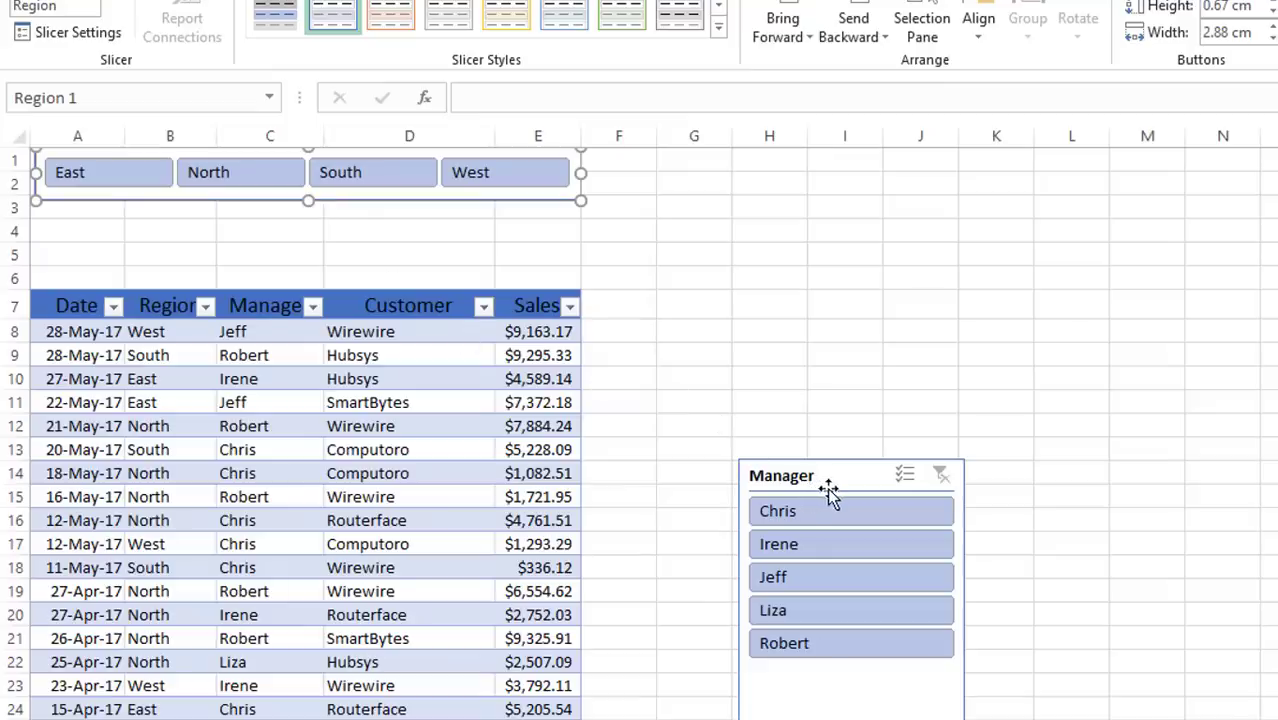
drag(827, 488, 735, 301)
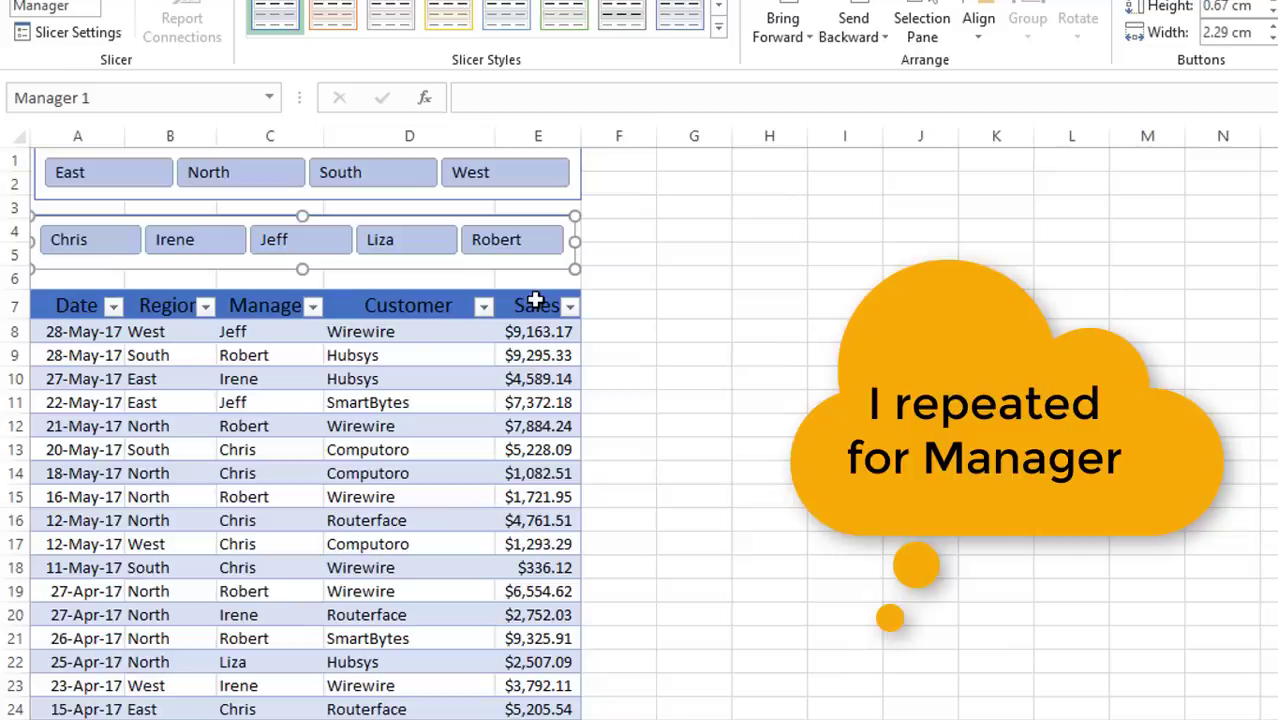
Apply the dark blue Dark 1 slicer style to both the Region and Manager slicers
key(Escape)
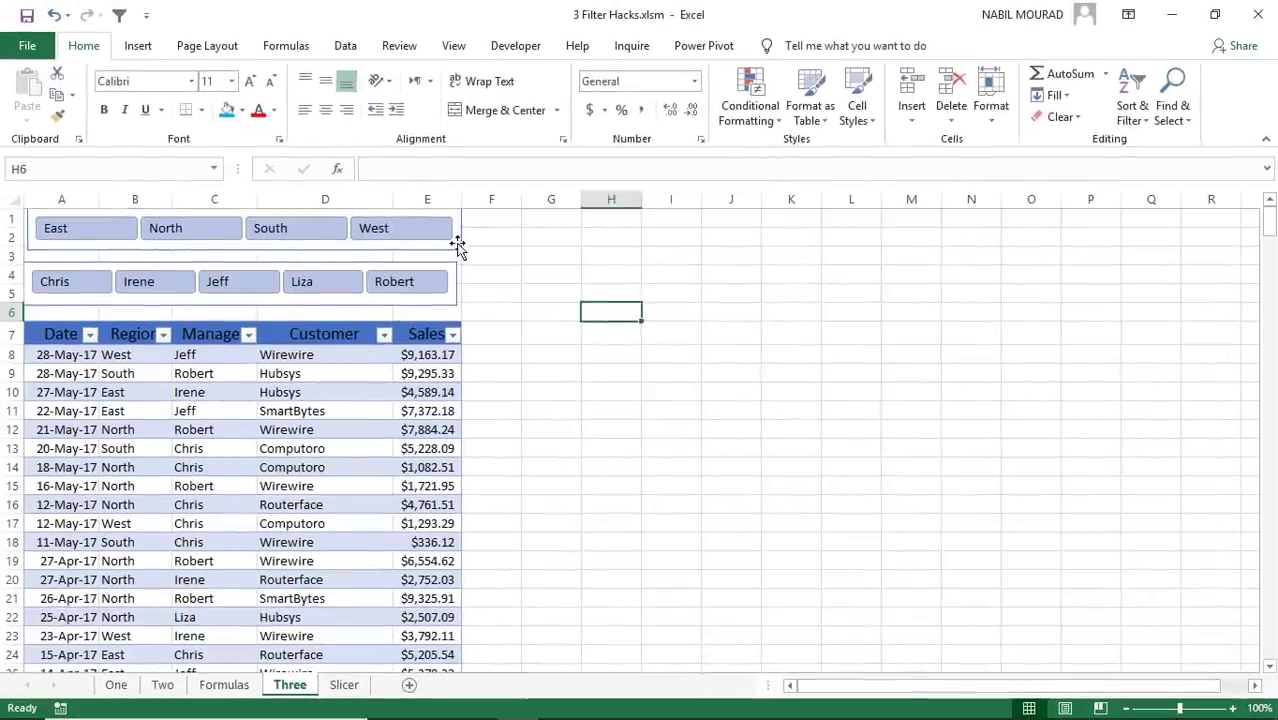
click(458, 245)
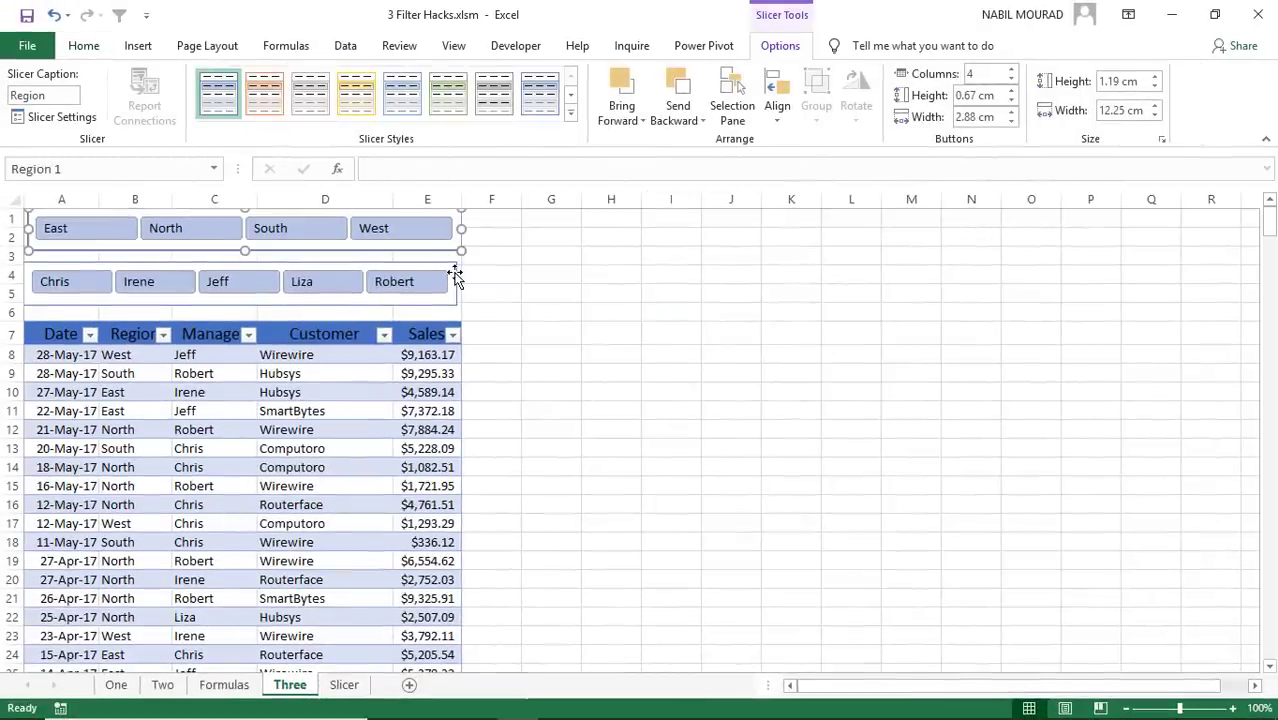
ctrl+click(455, 277)
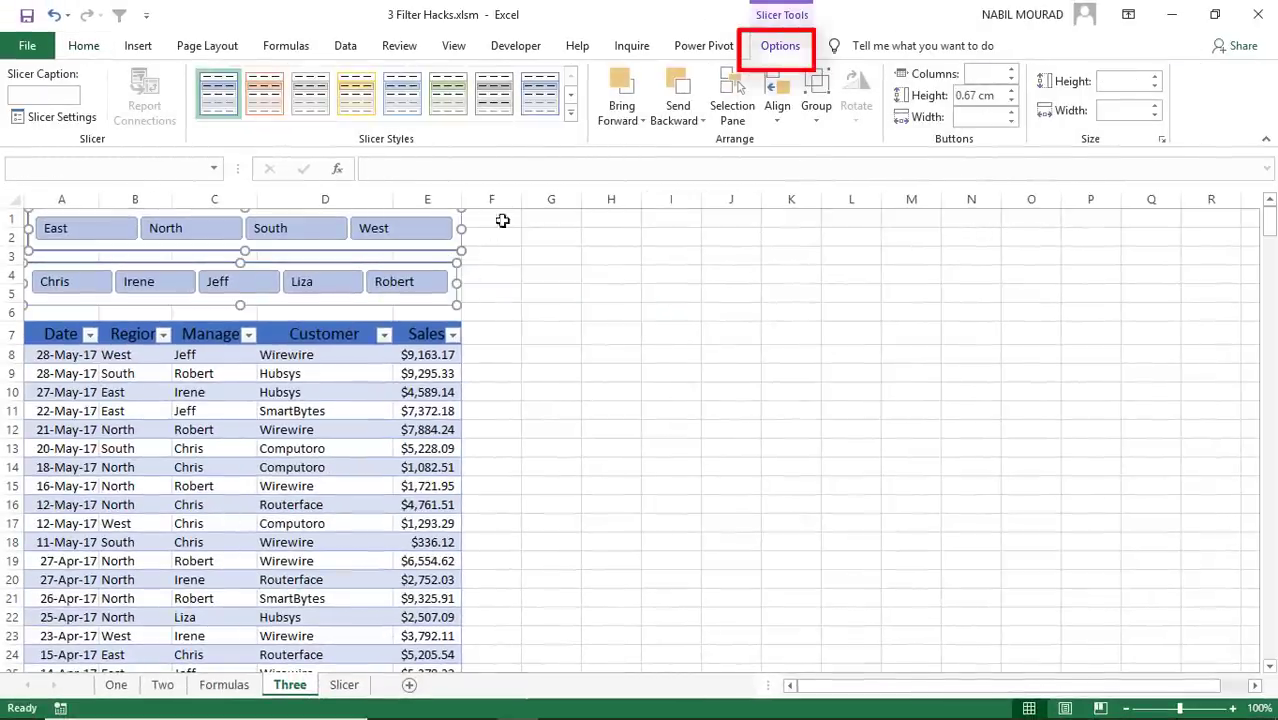
click(570, 112)
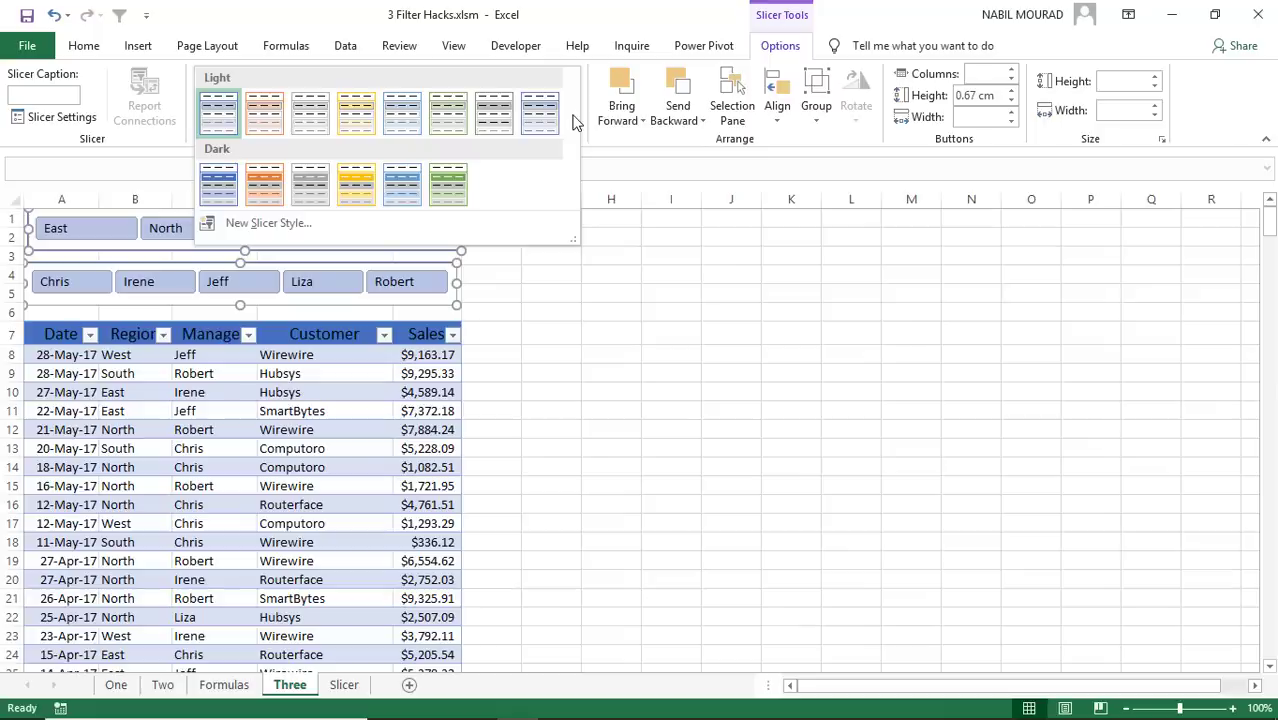
click(219, 180)
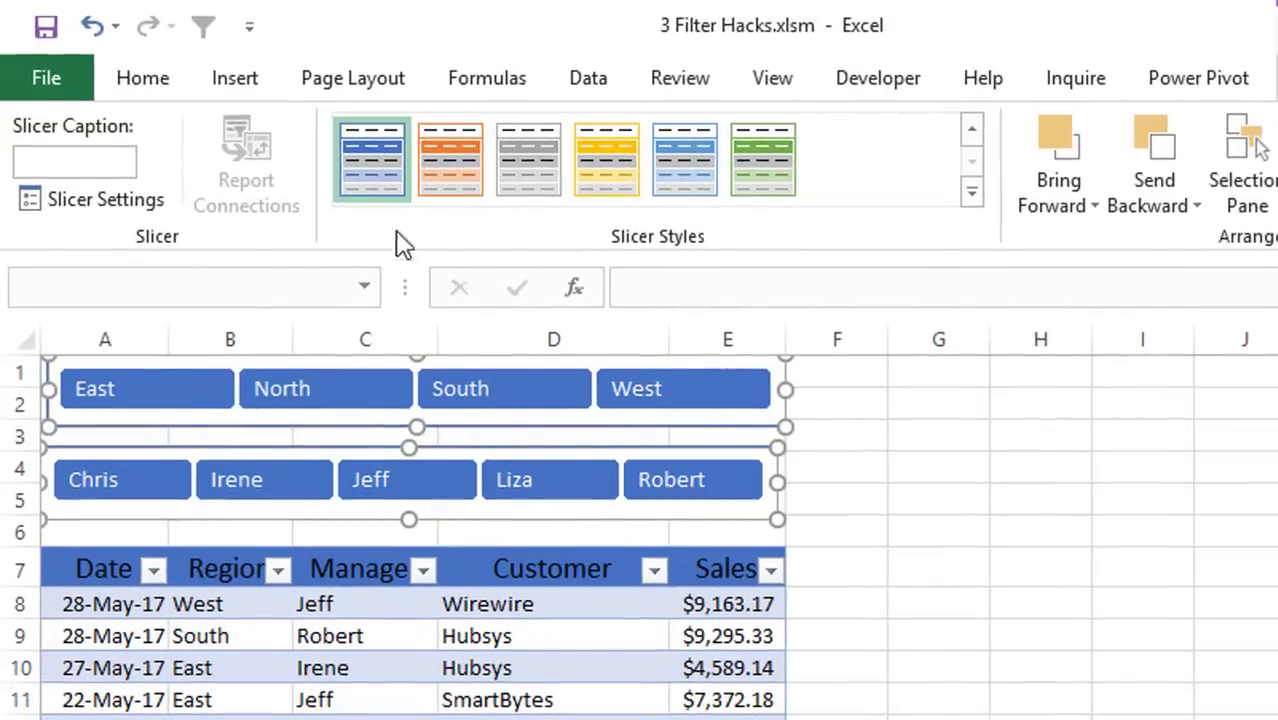
Duplicate Dark 1 as a renamed custom slicer style with no Whole Slicer borders
right_click(350, 150)
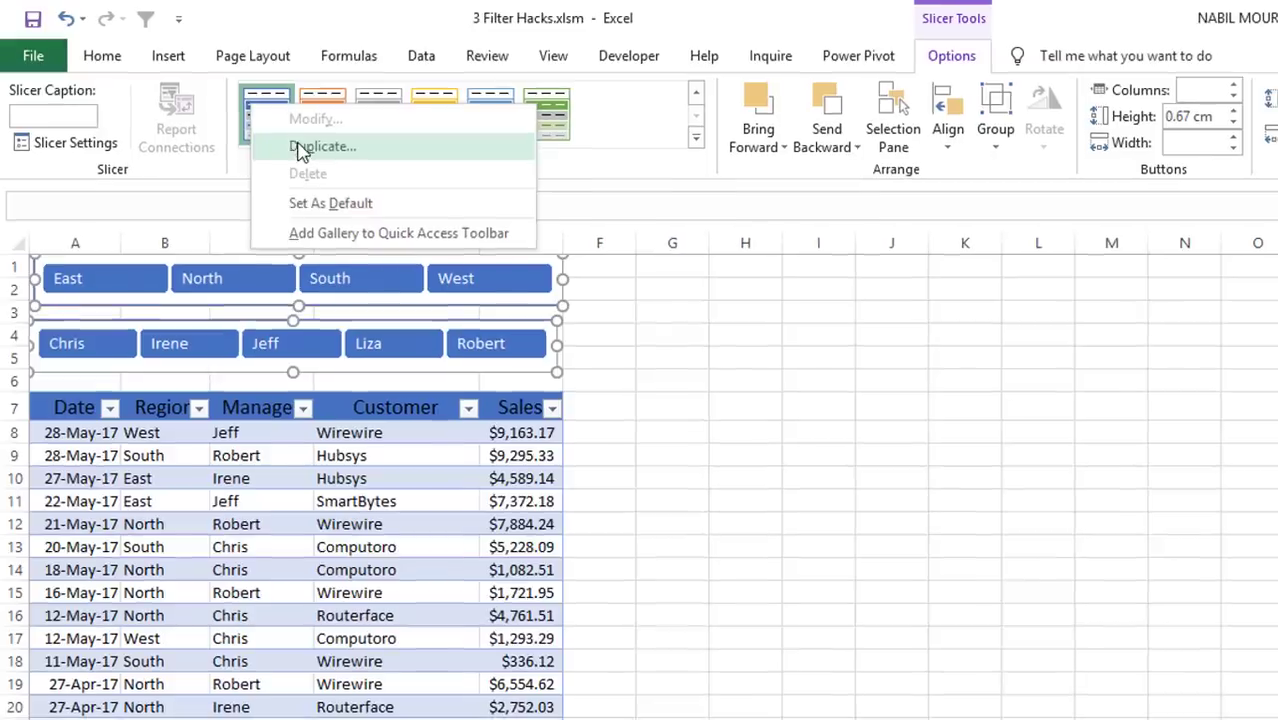
click(302, 150)
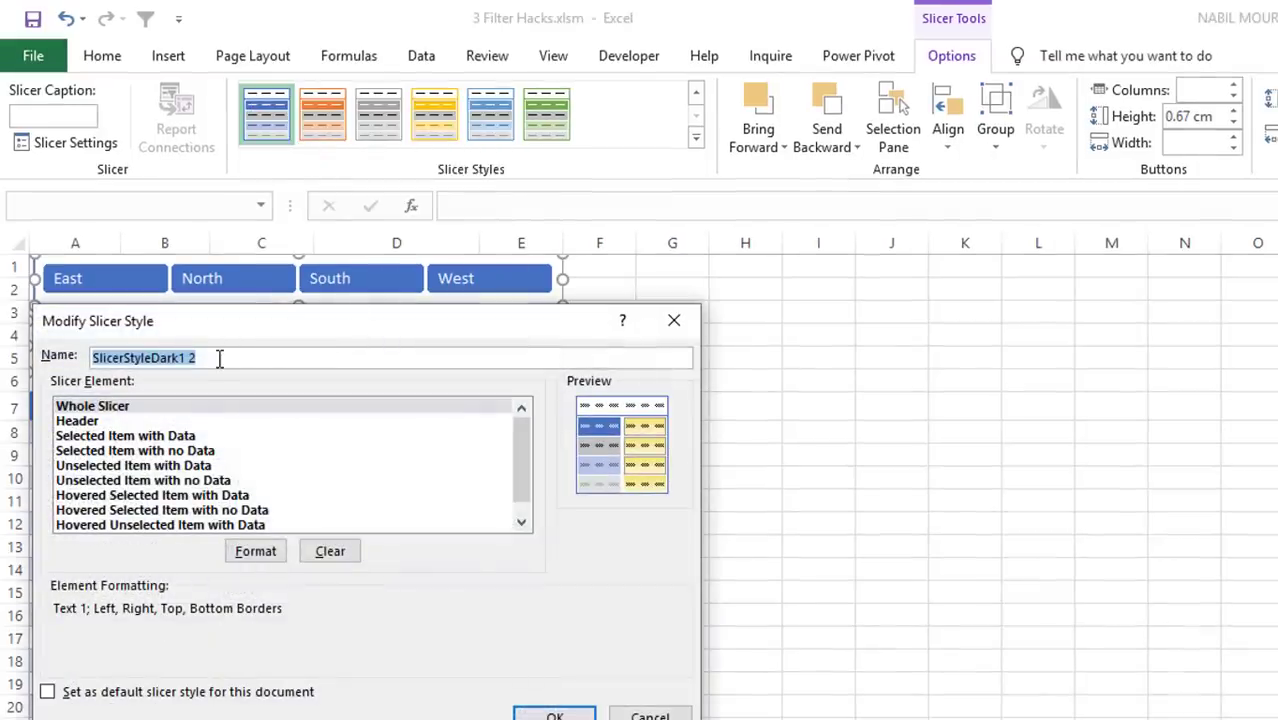
text(Nab)
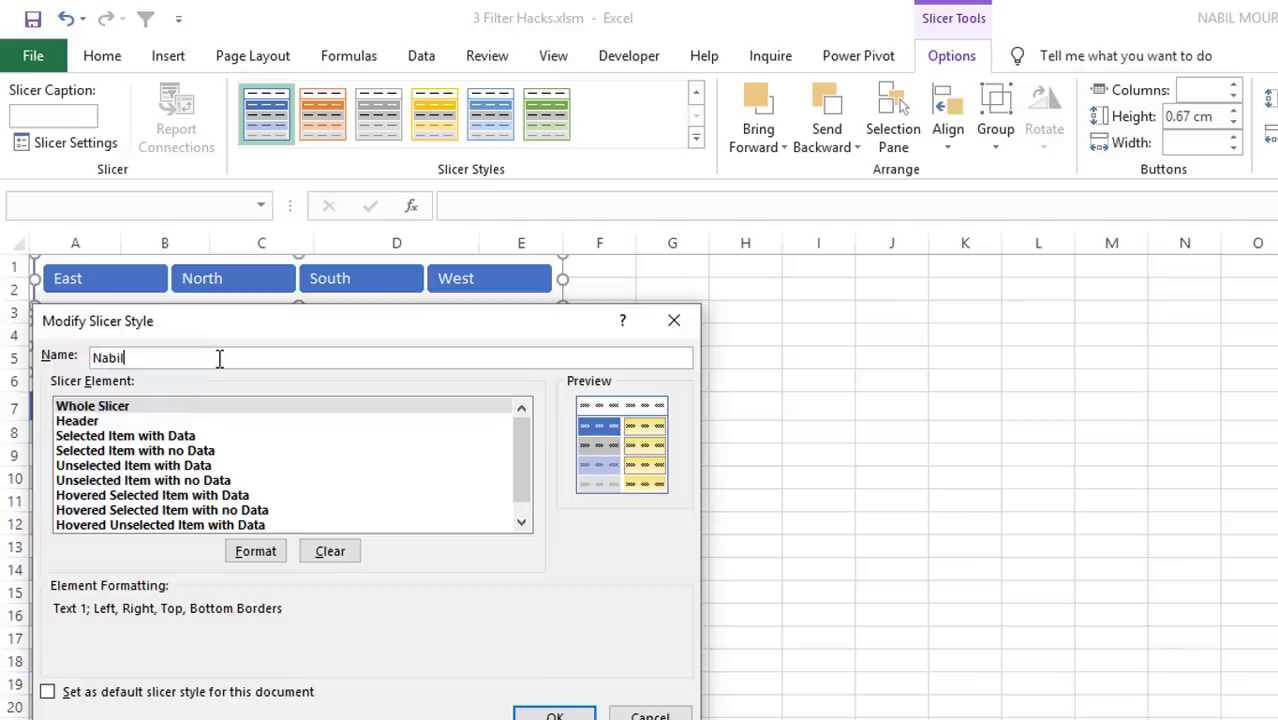
text(il)
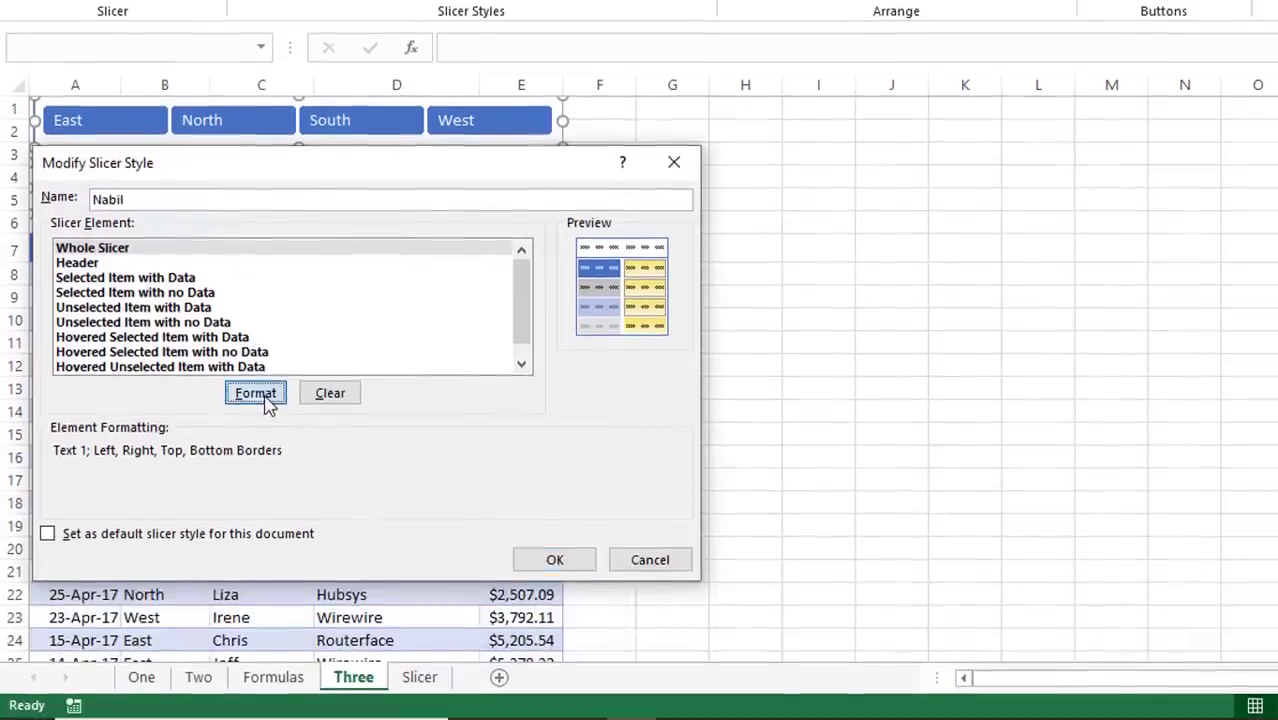
click(257, 551)
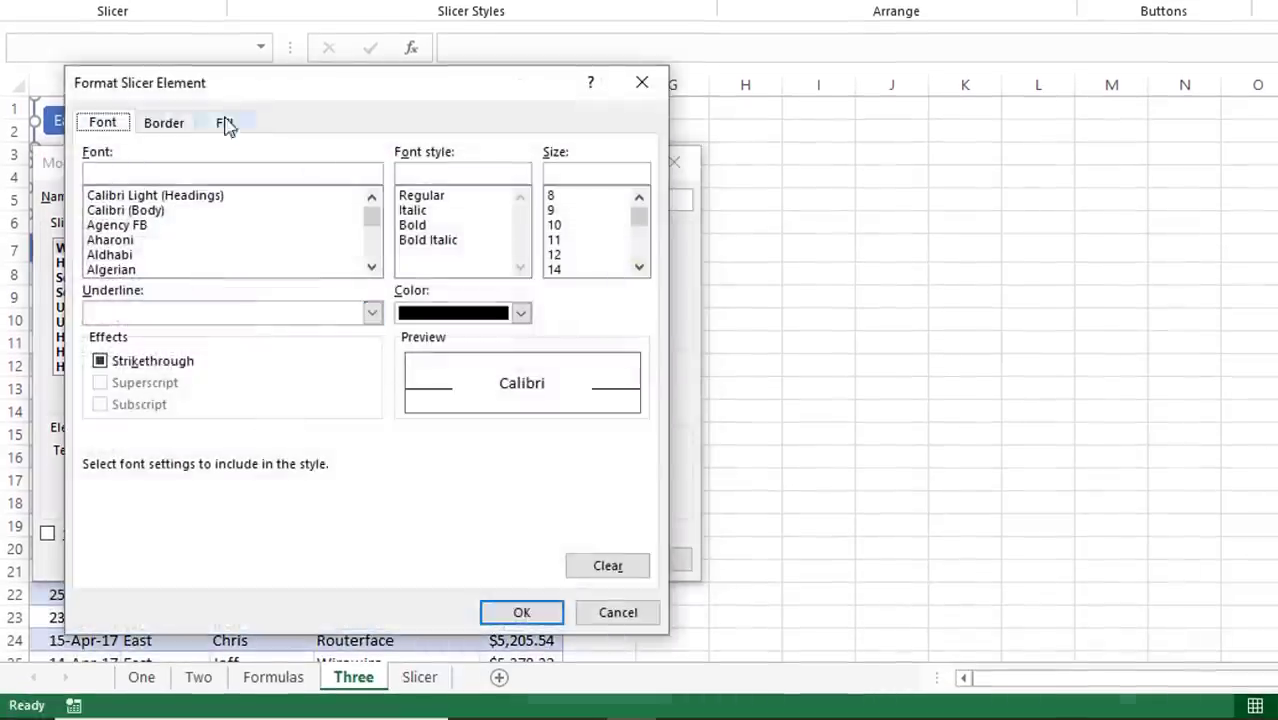
click(163, 125)
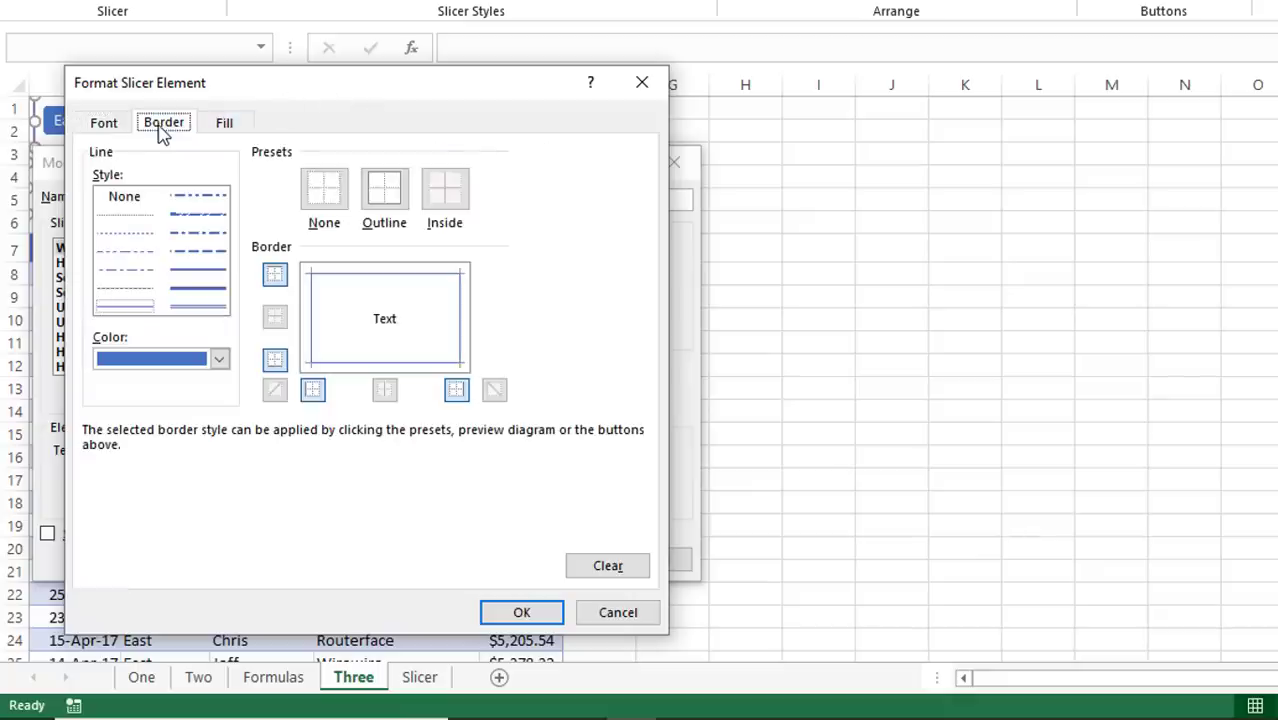
click(335, 195)
click(522, 612)
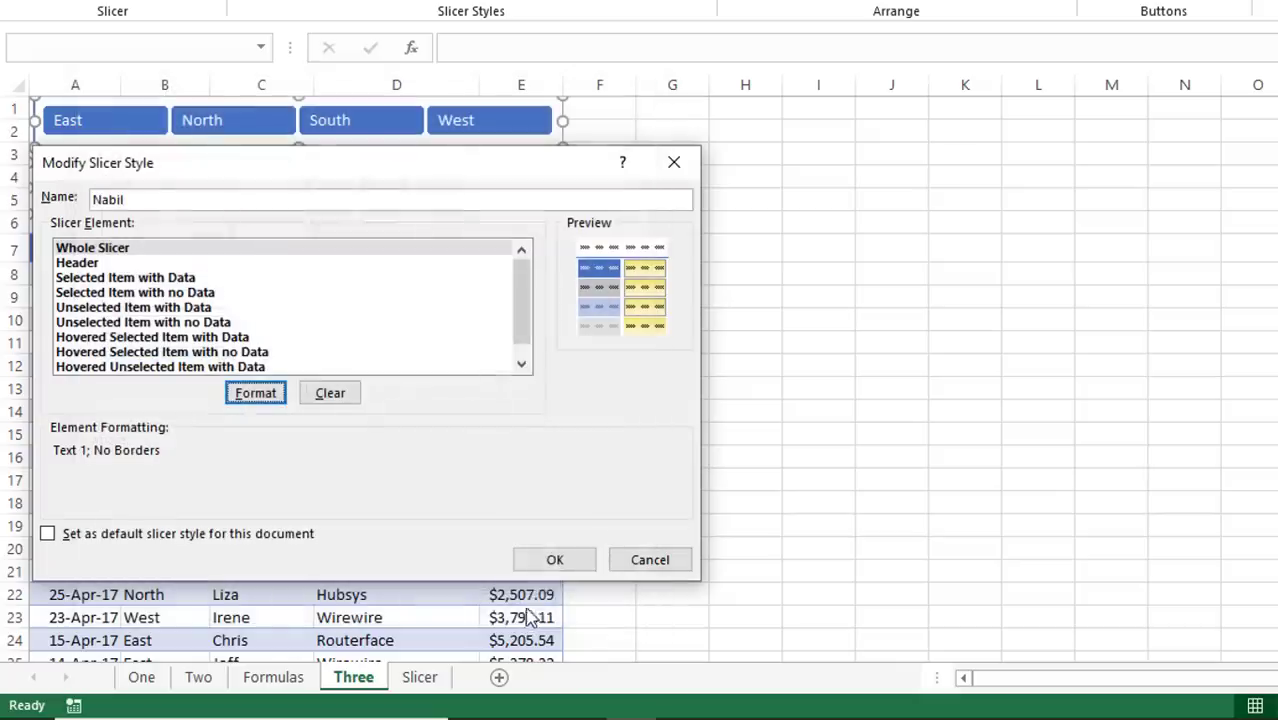
click(555, 560)
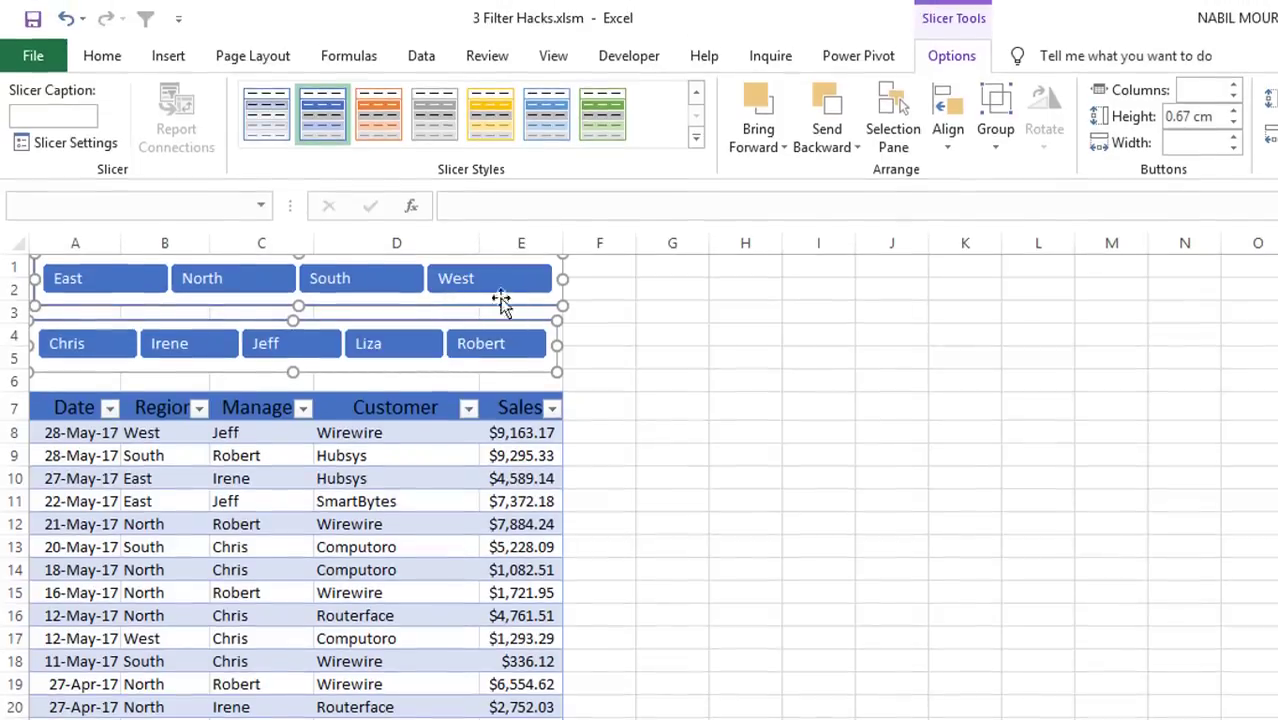
Apply the custom borderless slicer style to both slicers
click(696, 145)
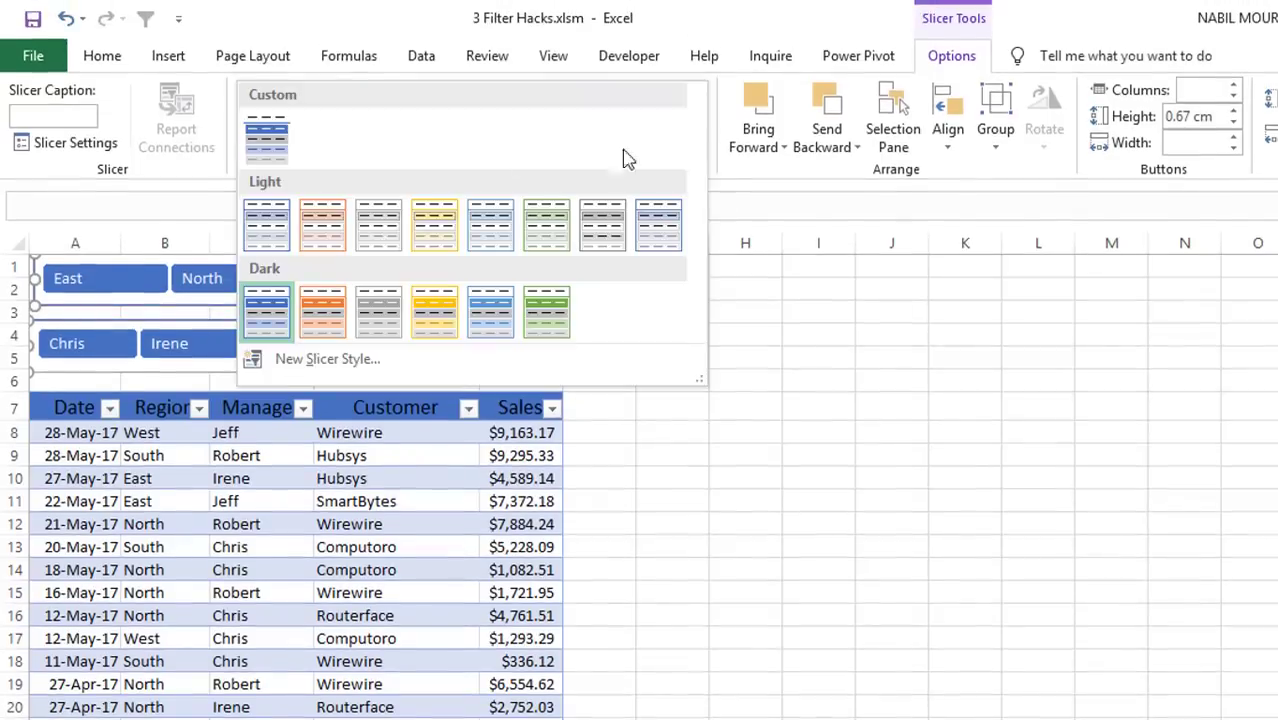
click(267, 150)
key(Escape)
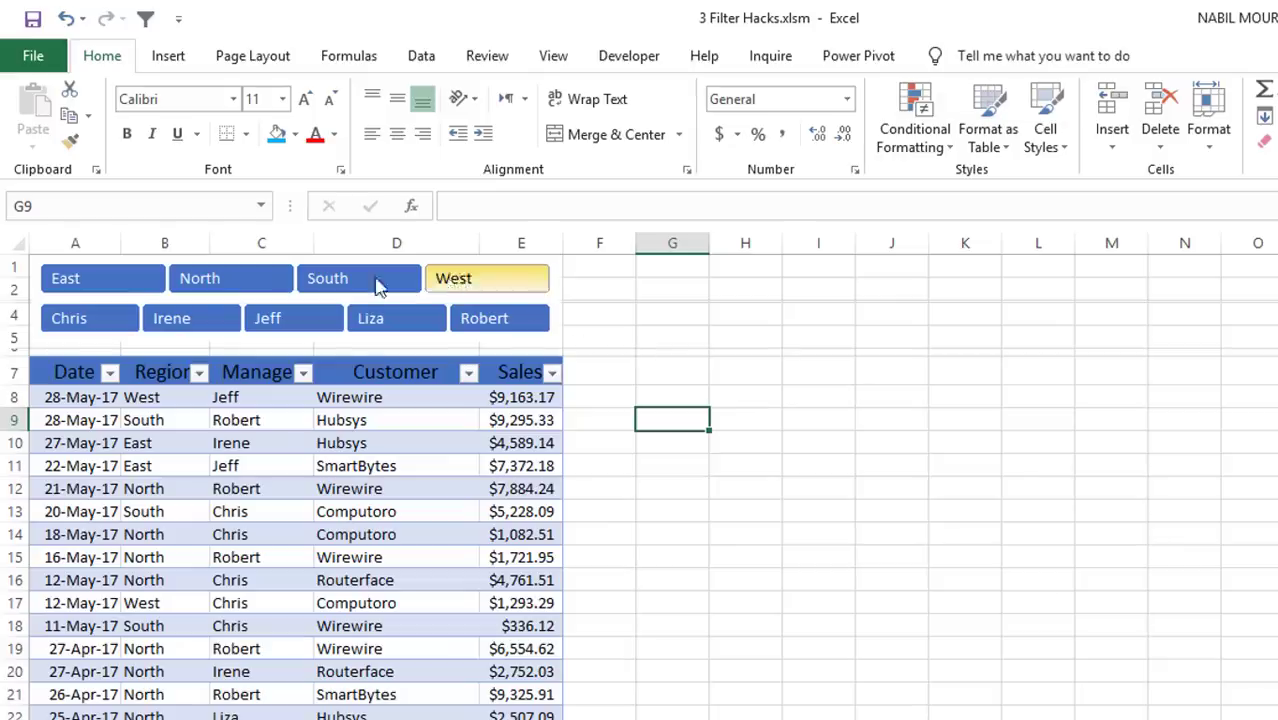
Filter to North and Robert, then clear all filters with Alt+A+C to show every row
click(228, 280)
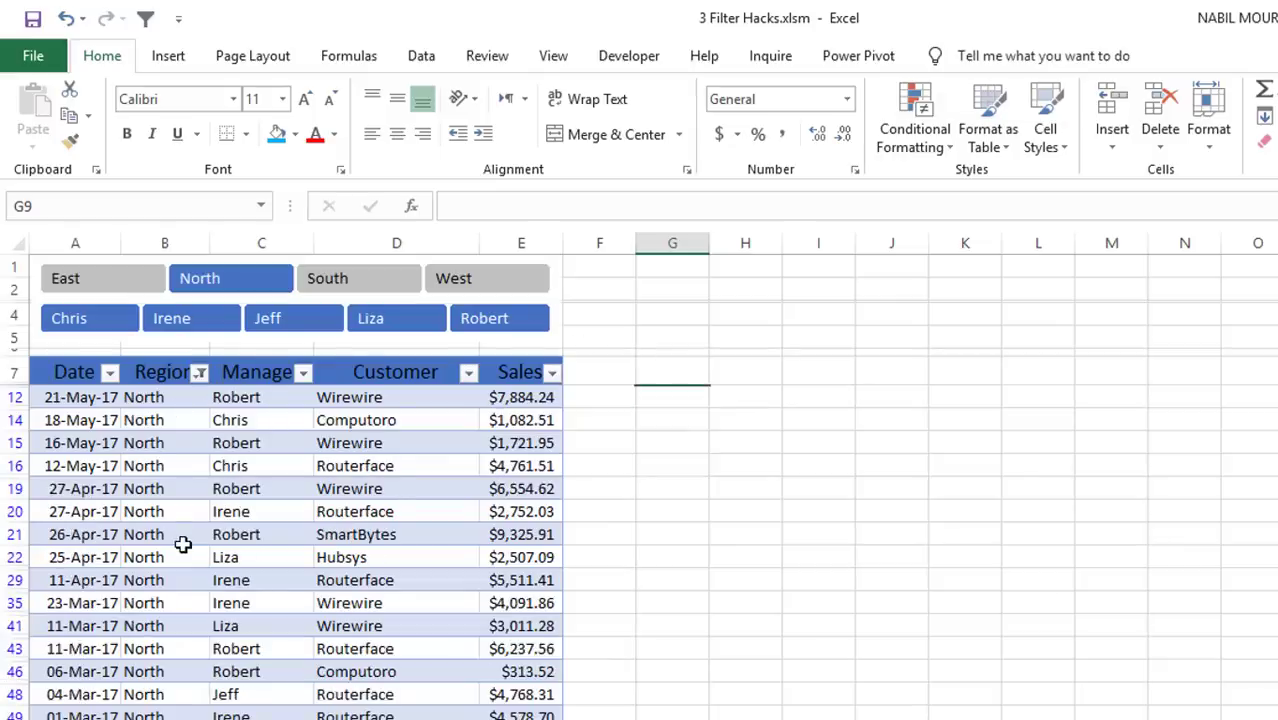
click(522, 326)
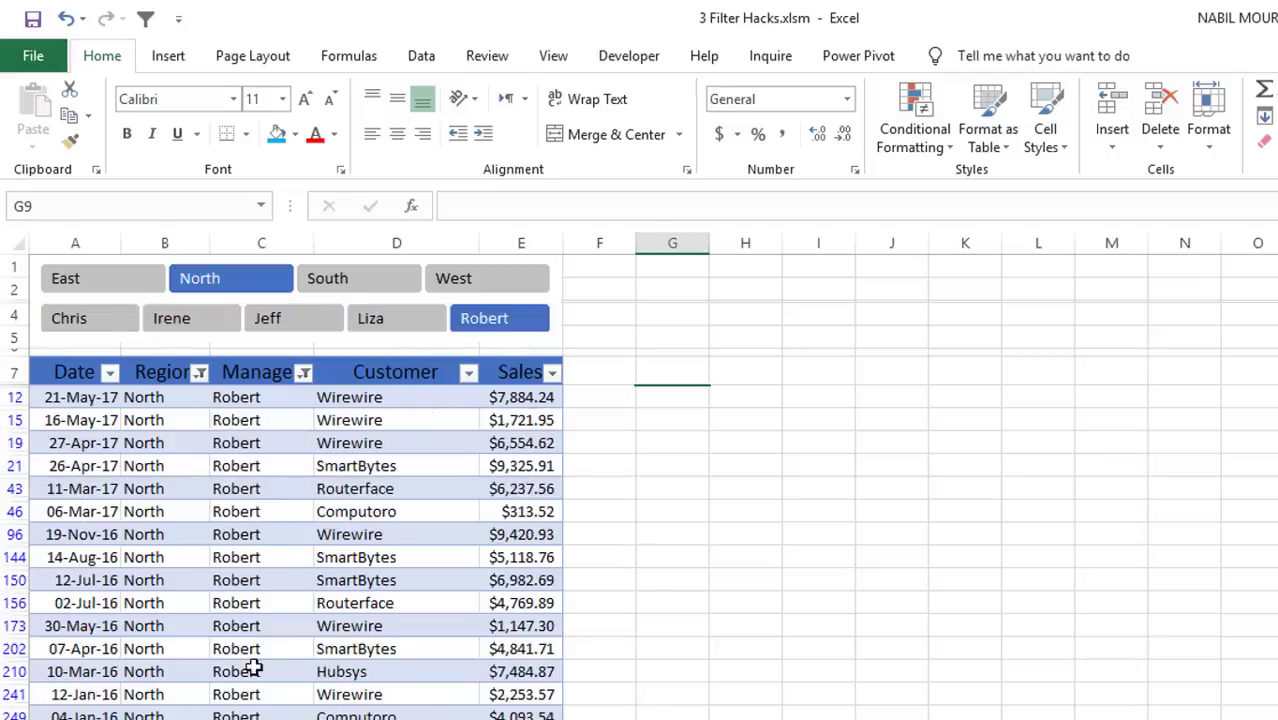
key(alt+a)
key(c)
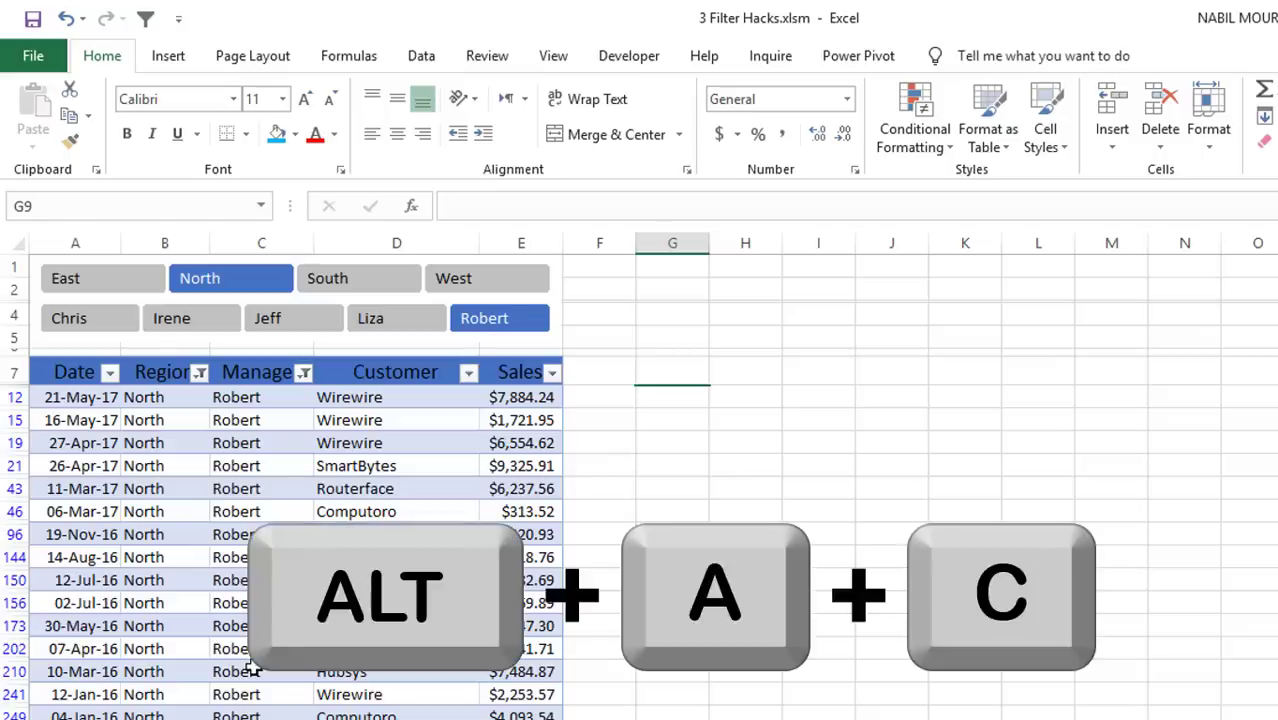
click(75, 397)
key(alt+a)
key(c)
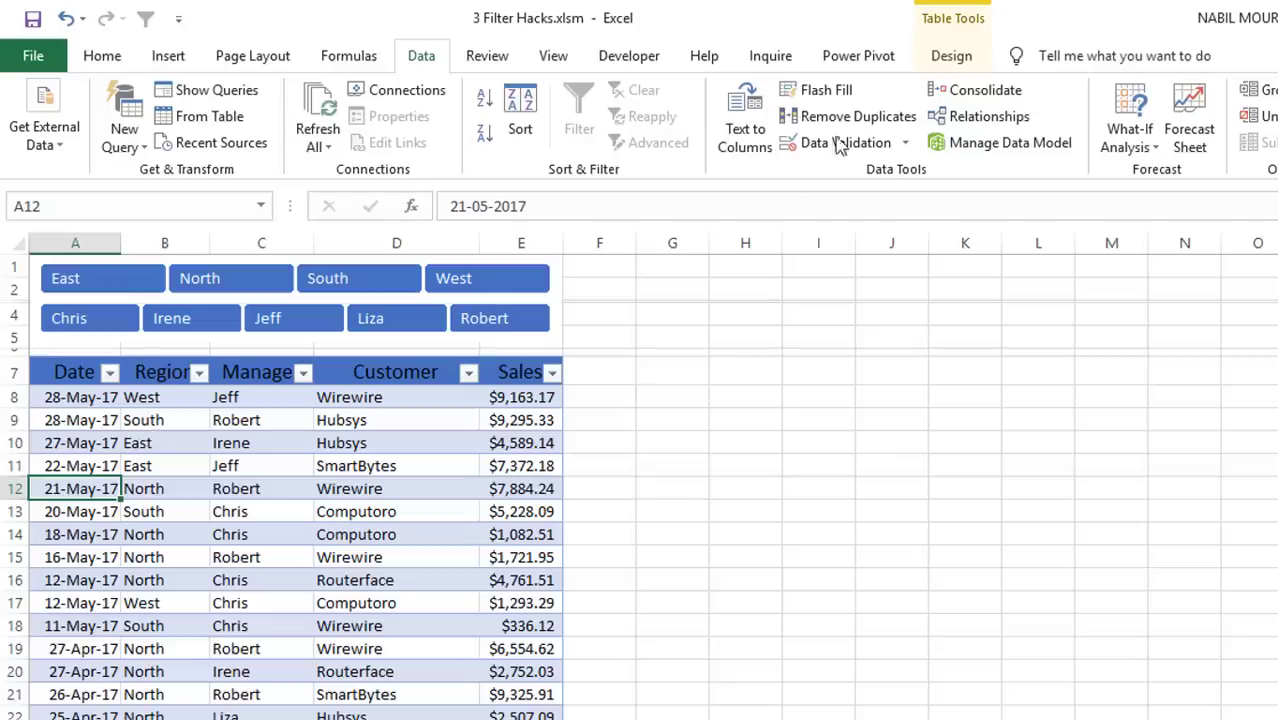
Display the Table Design options for the sales table Table2
click(950, 56)
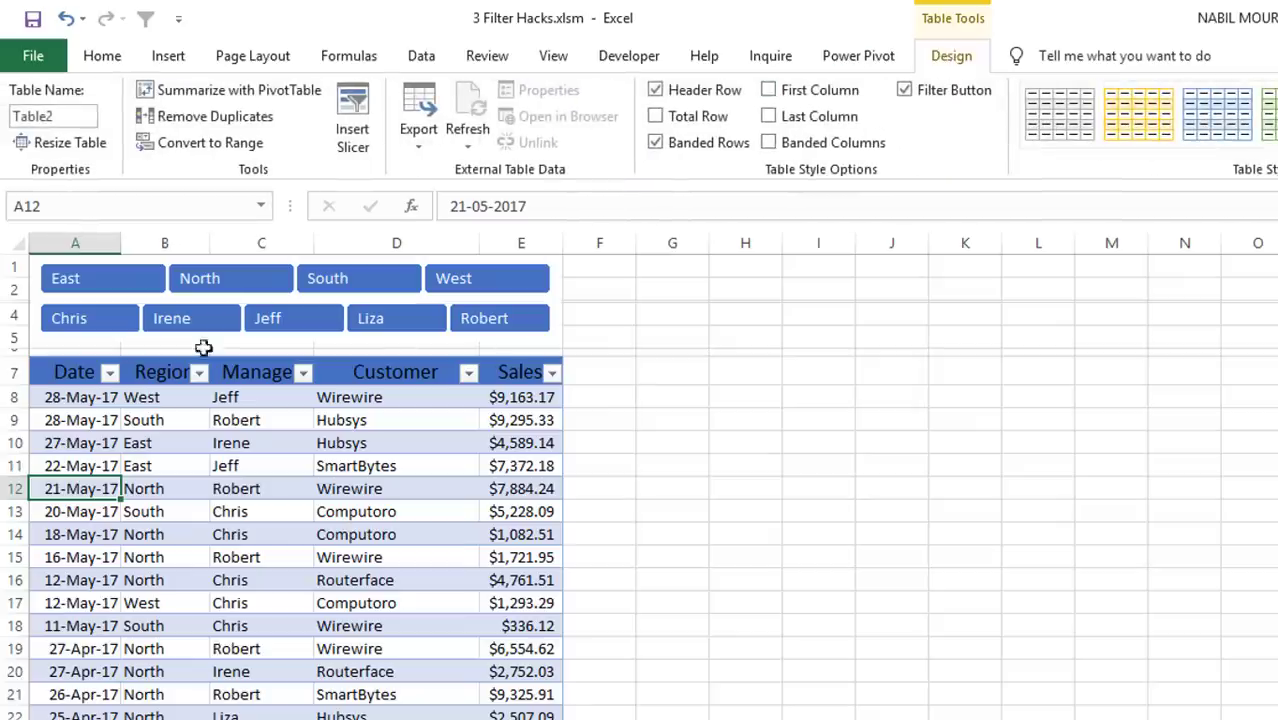